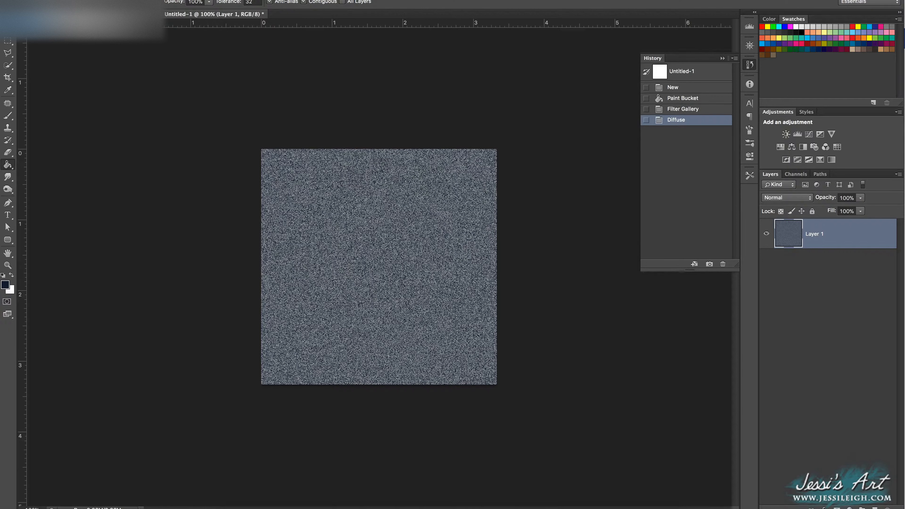
- Colorize the denim texture with Hue/Saturation and lower its lightness to a dark blue
mouse_move(139, 6)
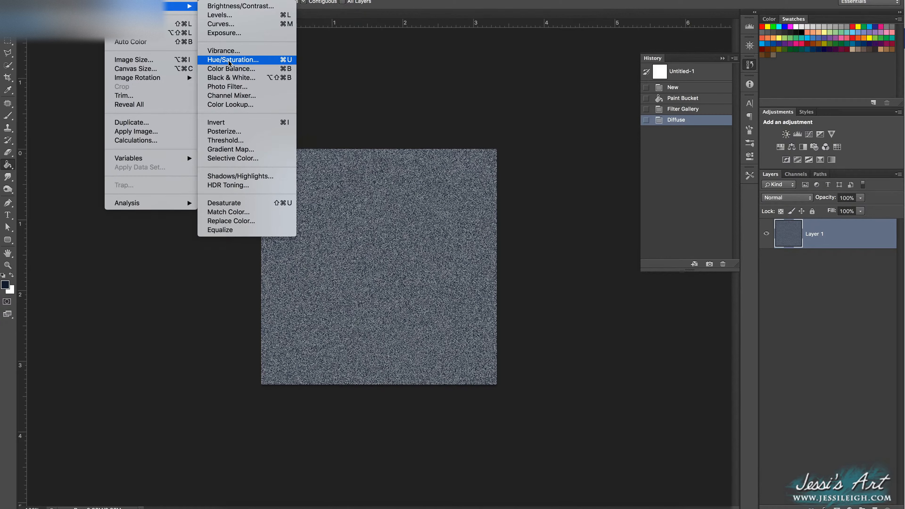
click(229, 63)
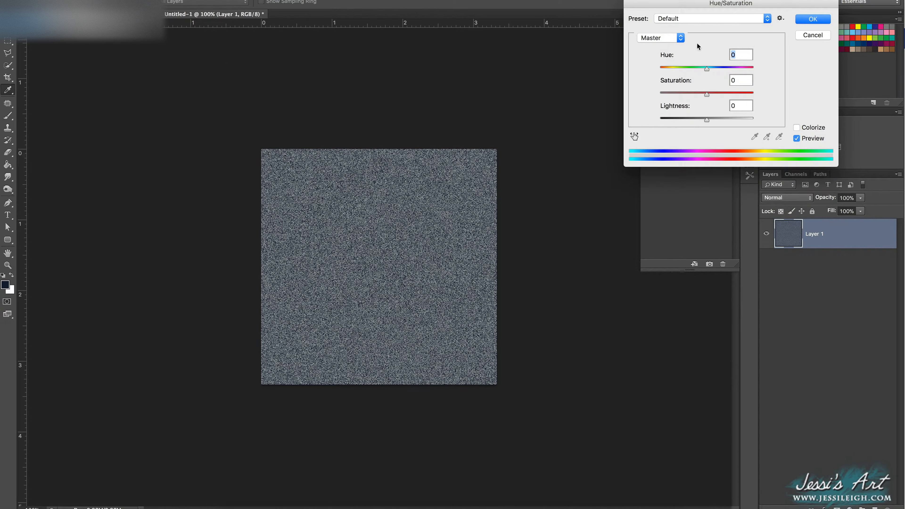
click(796, 128)
drag(706, 119, 680, 123)
click(807, 20)
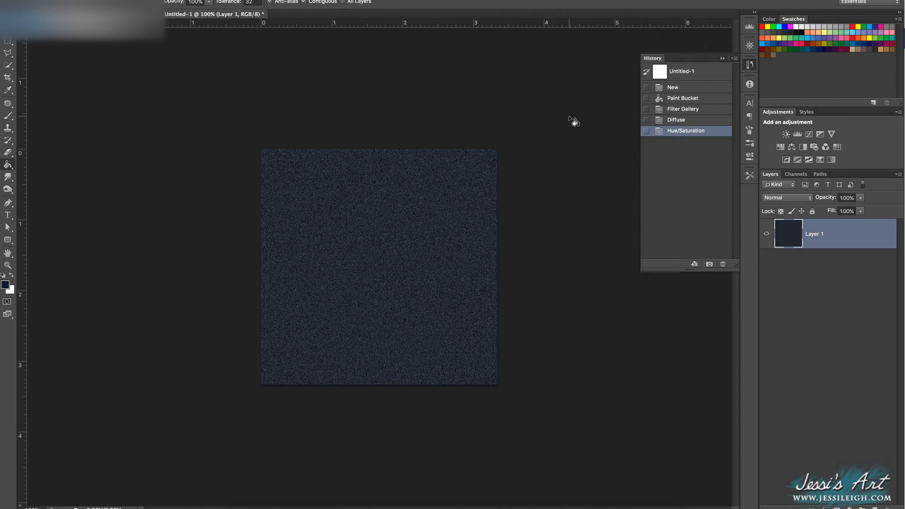
- Rename the texture layer as Denim
double_click(7, 254)
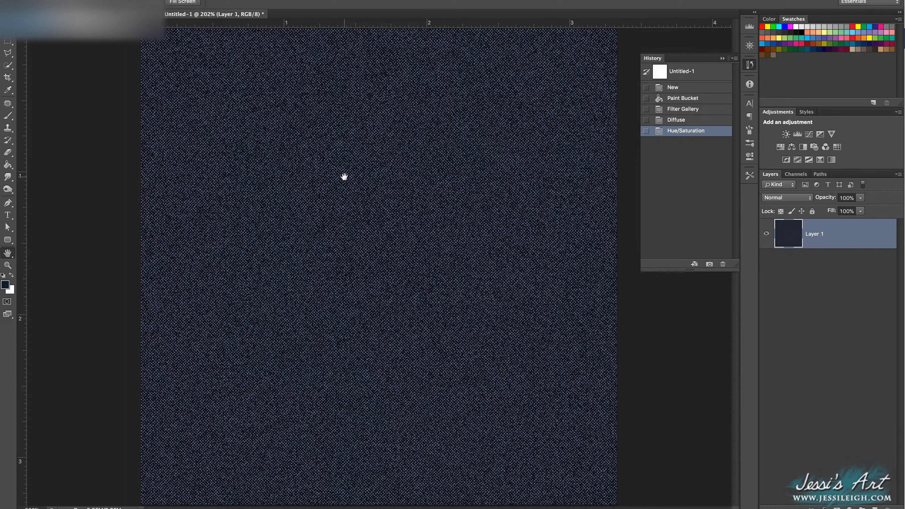
double_click(815, 234)
text(Denim)
key(Return)
- Add a new layer above Denim and fill it with the dark navy foreground colour
click(875, 508)
click(7, 164)
click(259, 206)
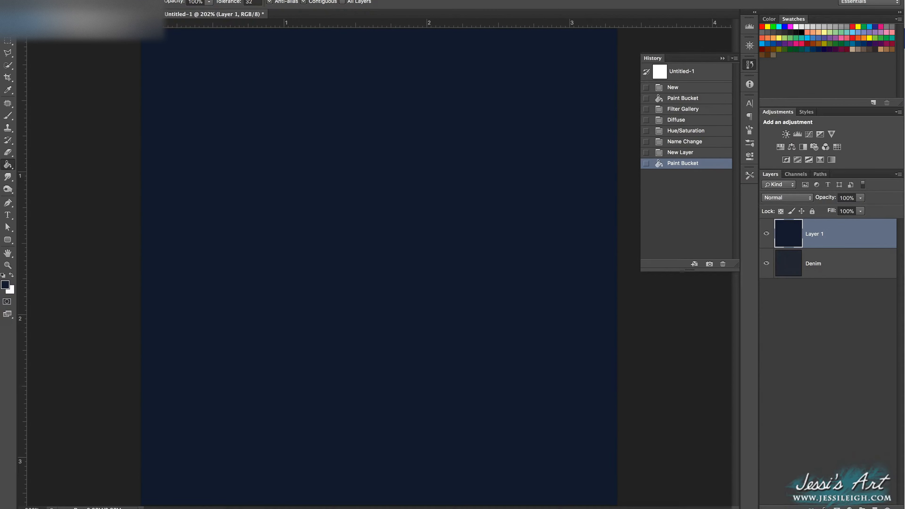
- Apply the Fibers filter to the navy layer with variance 36 and strength 22
click(216, 1)
mouse_move(261, 123)
click(342, 142)
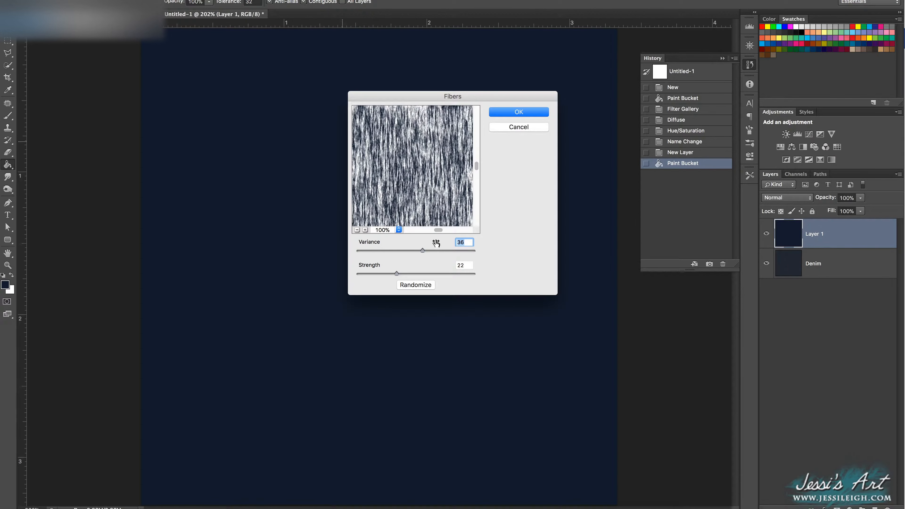
click(516, 112)
- Apply a vertical Motion Blur to the fibers layer
click(216, 0)
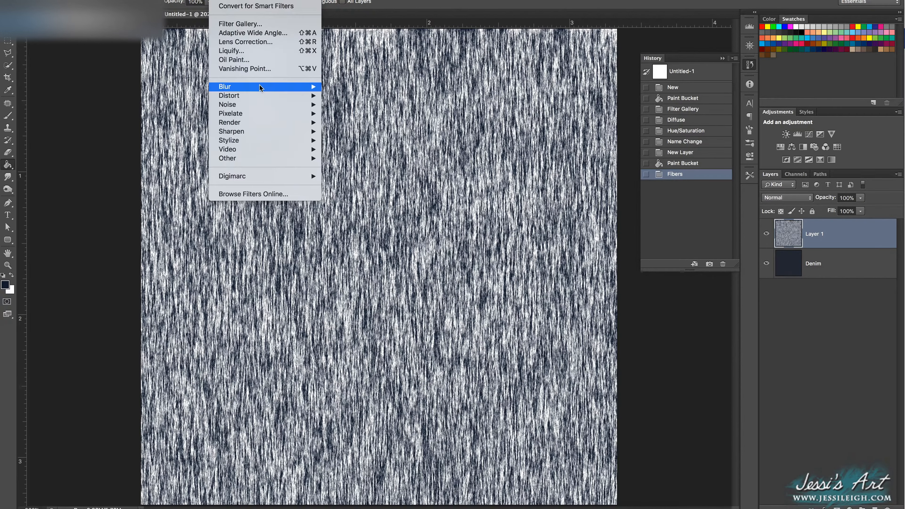
mouse_move(262, 84)
click(362, 177)
click(322, 74)
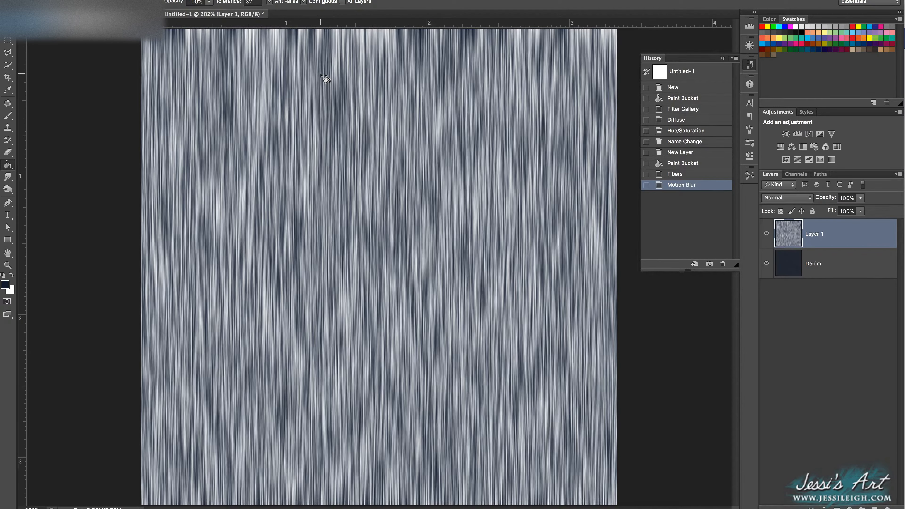
- Blend the fibers layer over the denim with Soft Light at about 64% opacity
click(787, 198)
click(784, 329)
click(860, 198)
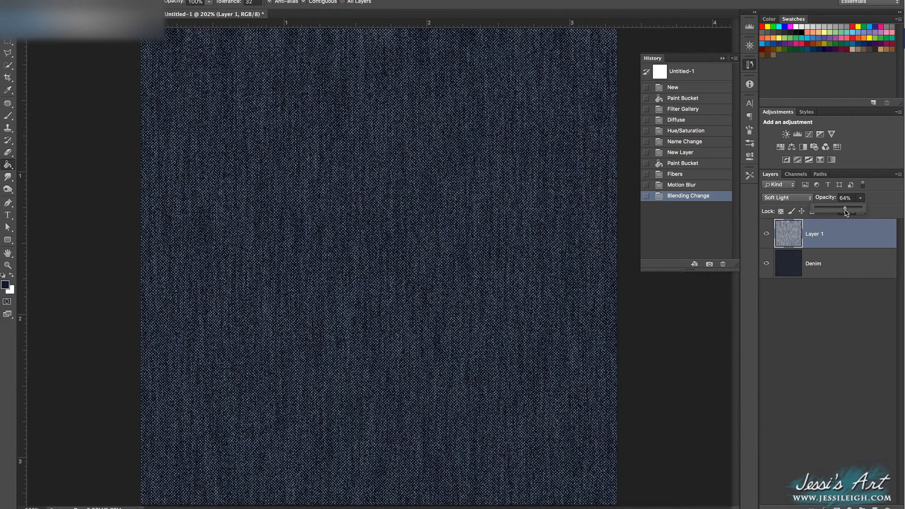
mouse_move(846, 212)
mouse_down()
mouse_move(875, 213)
mouse_move(846, 213)
mouse_up()
- Merge the visible layers and move the finished denim texture into the dog photo document
key(shift+super+e)
key(super+minus)
click(8, 28)
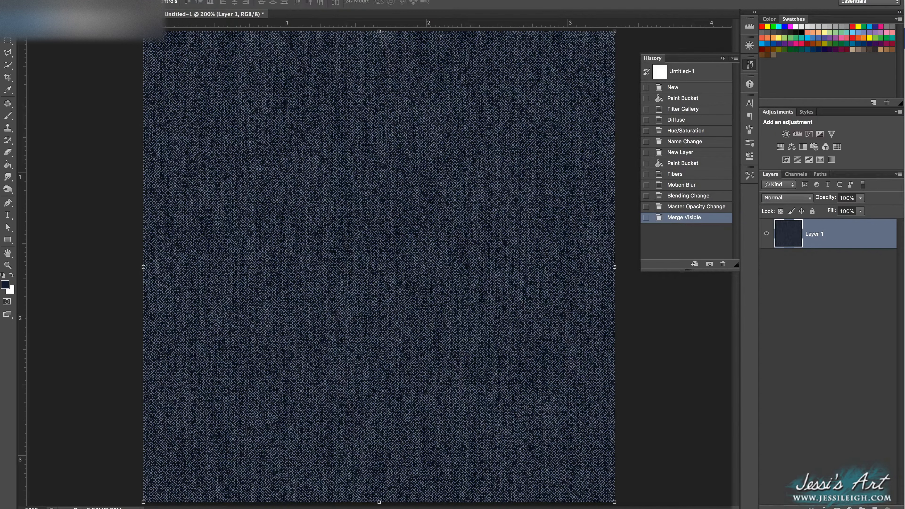
drag(250, 88, 122, 24)
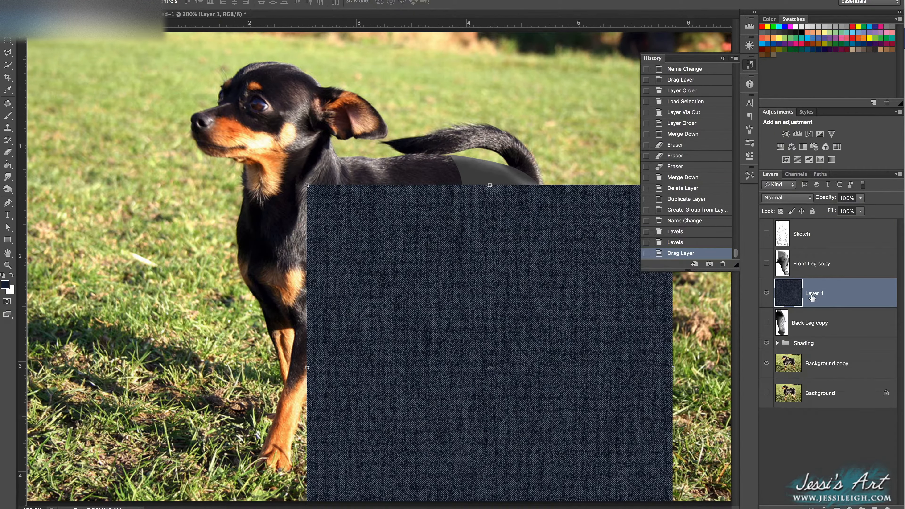
- Rename the imported texture layer as Denim and place it above the Front Leg copy layer
double_click(815, 293)
text(D)
key(Return)
drag(823, 291, 821, 250)
- Scale down and position the Denim layer over the dog's hind legs at reduced opacity, and restore its opacity to 100%
click(861, 198)
drag(862, 210, 847, 210)
drag(547, 383, 529, 241)
drag(288, 44, 378, 134)
key(Return)
click(861, 198)
drag(862, 209, 879, 210)
- Duplicate the Denim layer as Denim copy
right_click(830, 271)
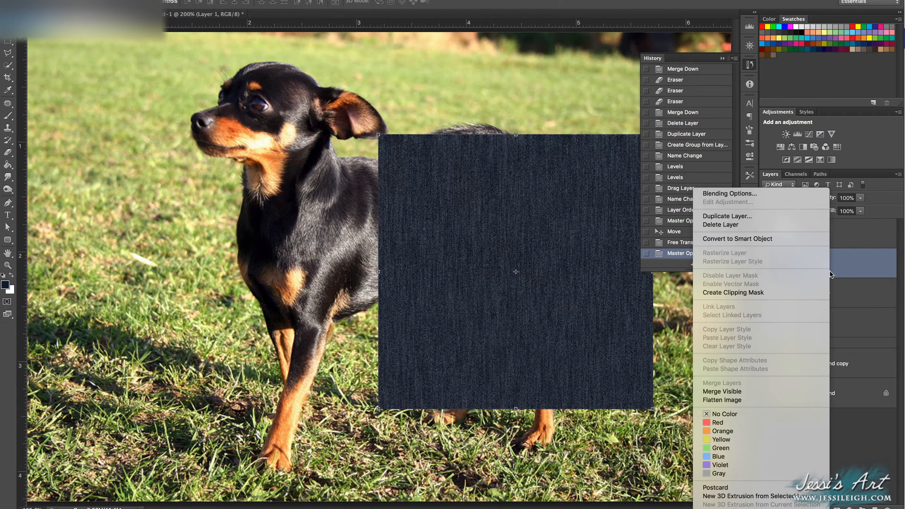
click(747, 217)
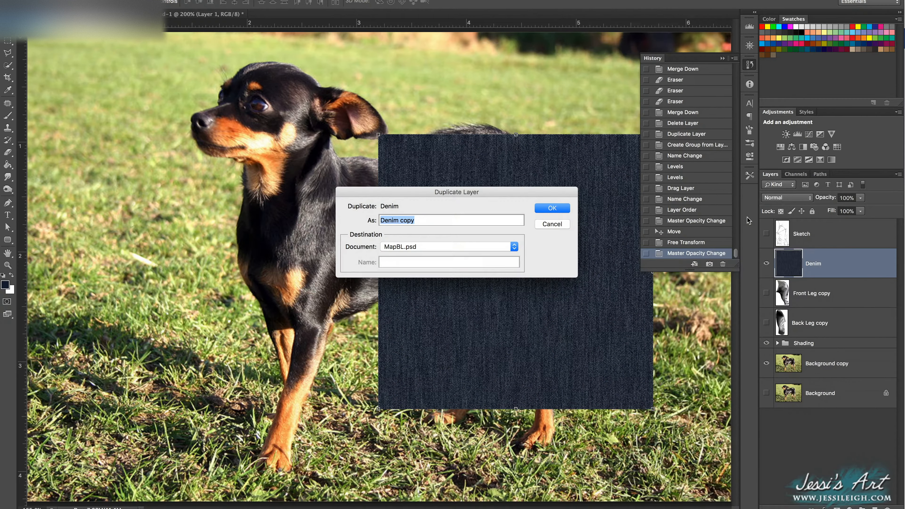
click(552, 209)
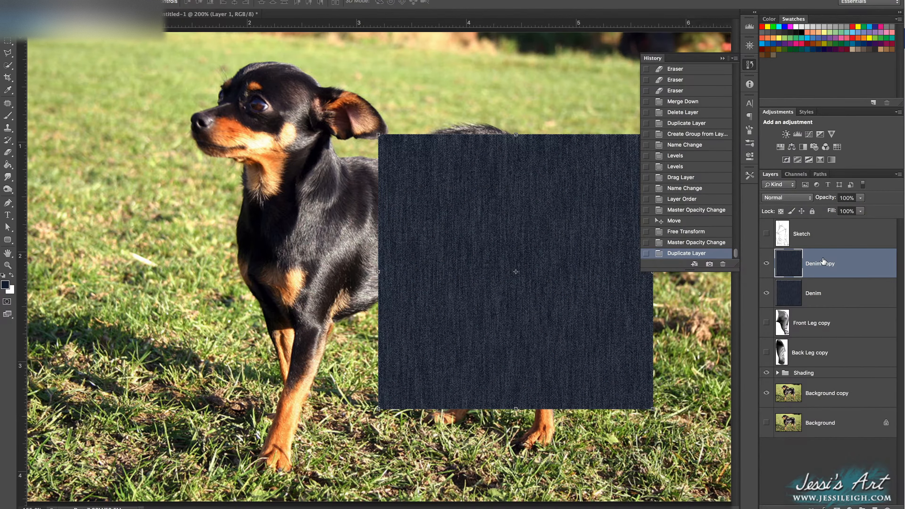
- Displace the Denim copy layer by 25 horizontally and vertically, using MapFL.psd as the displacement map
click(219, 0)
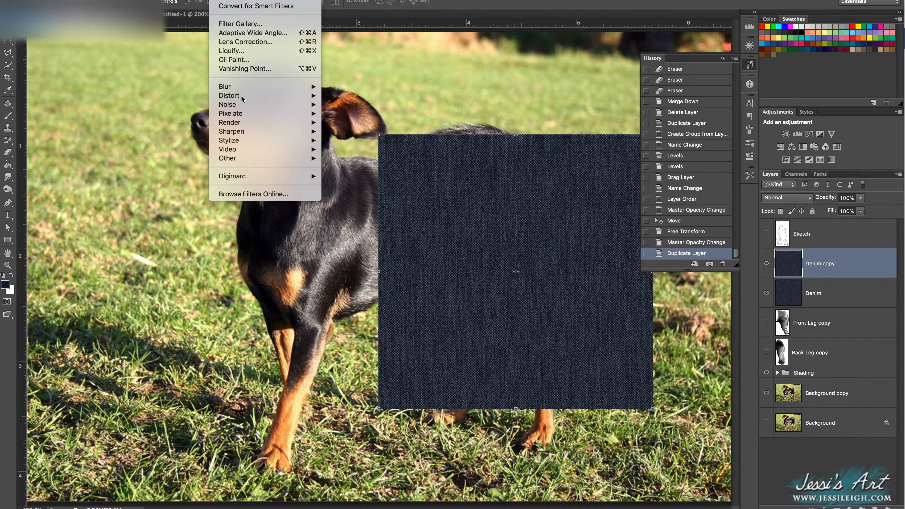
mouse_move(250, 87)
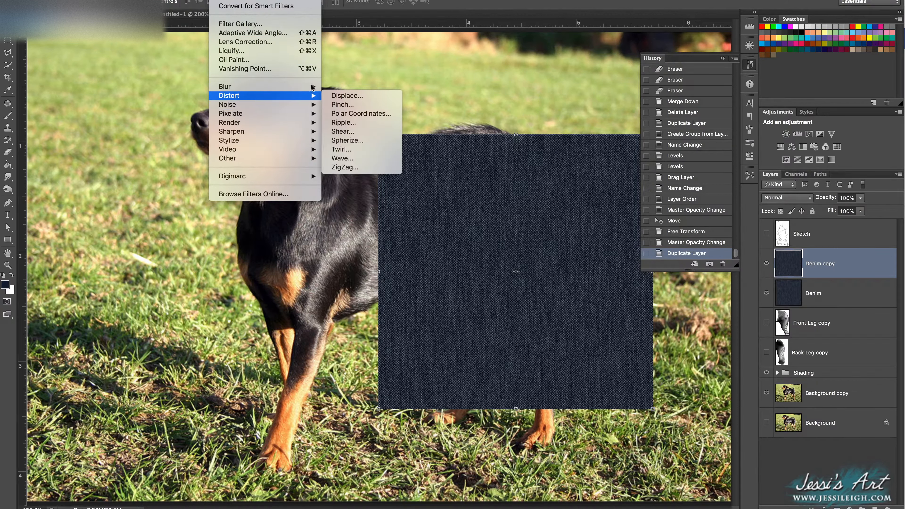
click(335, 96)
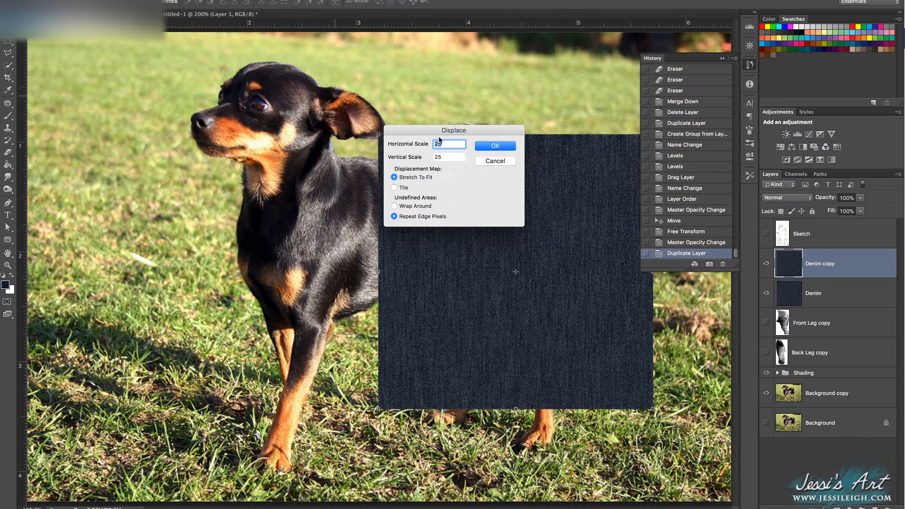
click(485, 147)
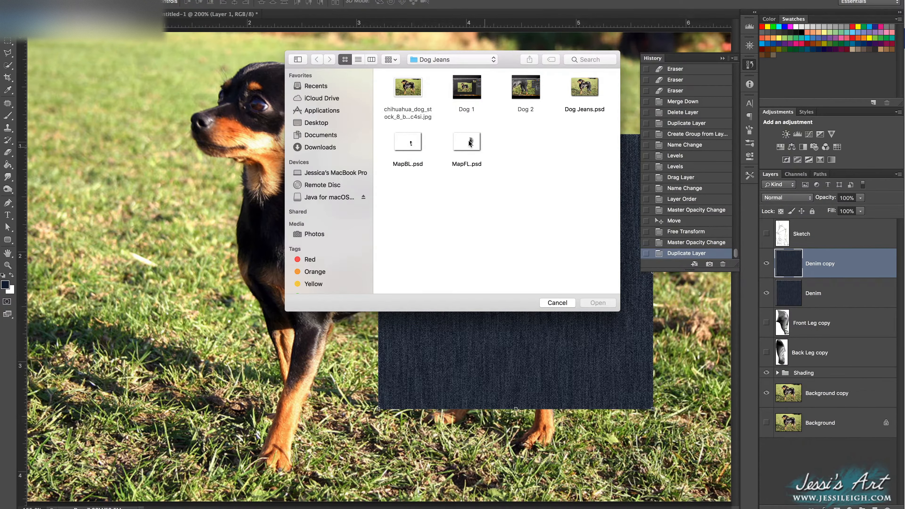
click(468, 155)
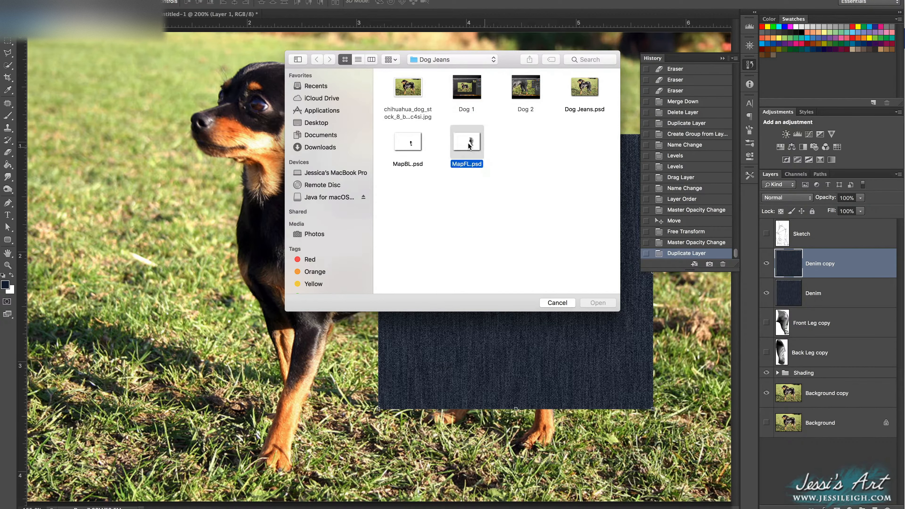
click(594, 303)
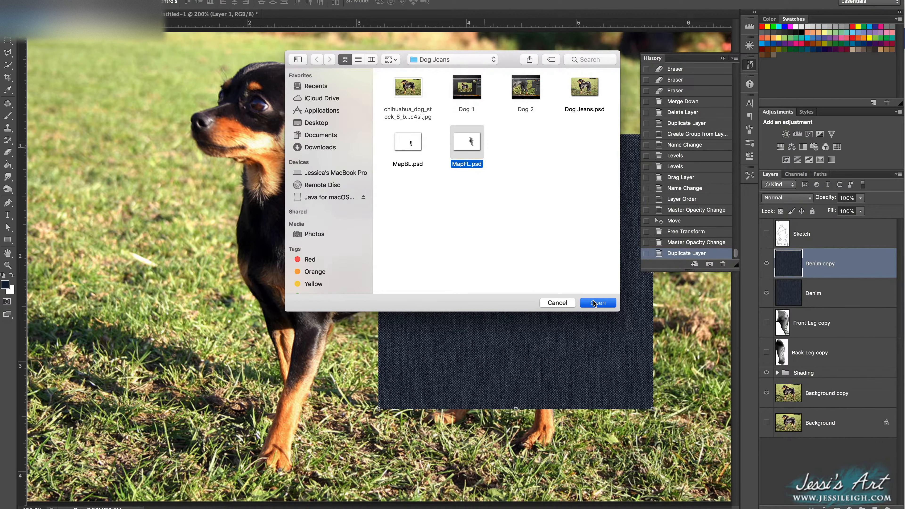
- Mask the Denim copy layer to the outline of the Front Leg copy layer
ctrl+click(783, 325)
click(837, 507)
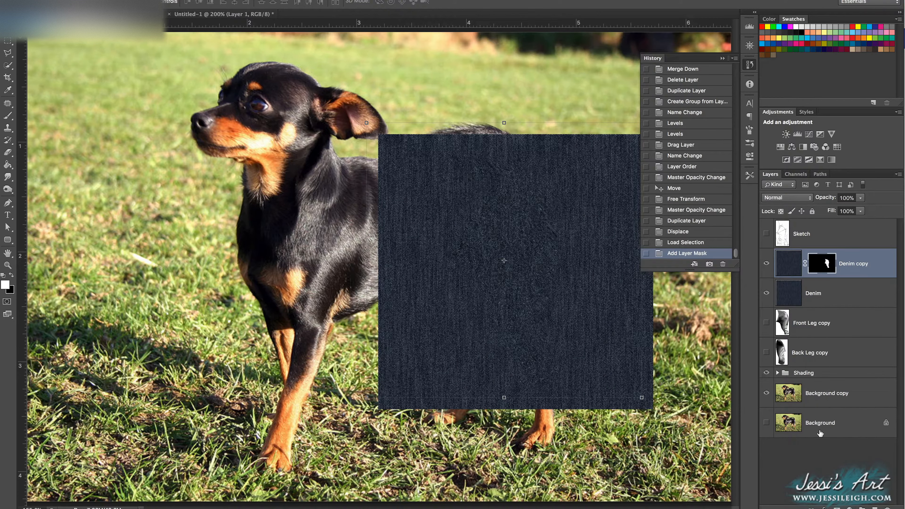
- Hide Denim copy and displace the Denim layer with MapBL.psd as the displacement map
click(766, 265)
click(220, 0)
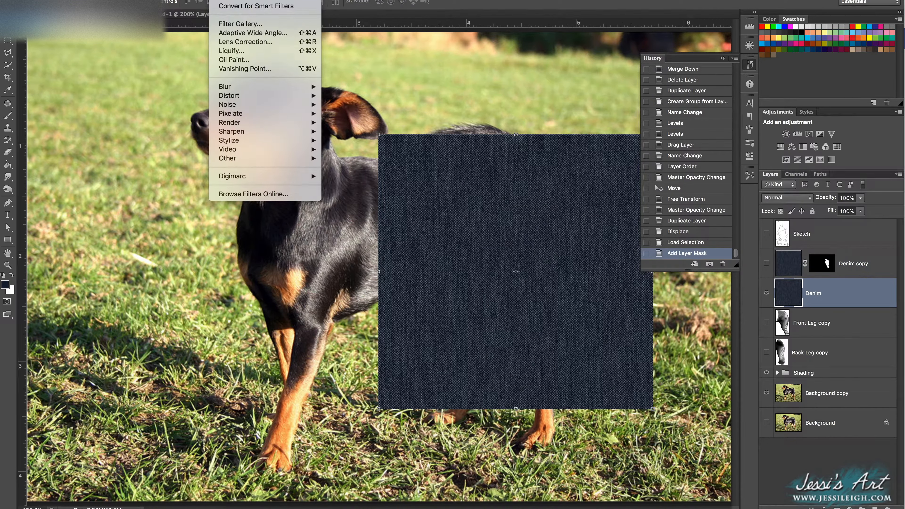
mouse_move(268, 95)
click(342, 97)
click(504, 146)
click(426, 142)
click(598, 302)
- Mask the Denim layer to the outline of the Back Leg copy layer and show Denim copy again
ctrl+click(782, 352)
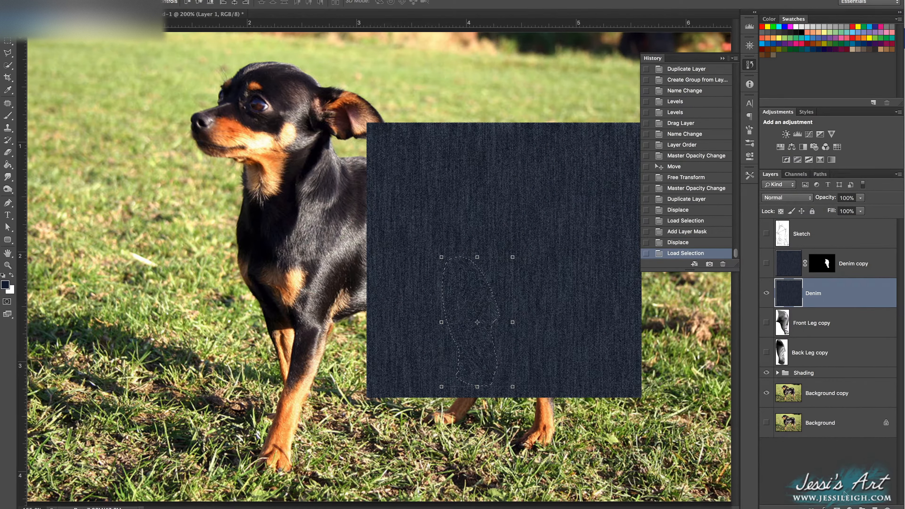
click(837, 507)
click(767, 263)
- Try the Multiply blending mode on the Denim copy and Denim layers
click(789, 263)
click(786, 198)
click(778, 226)
click(786, 298)
click(786, 197)
click(778, 229)
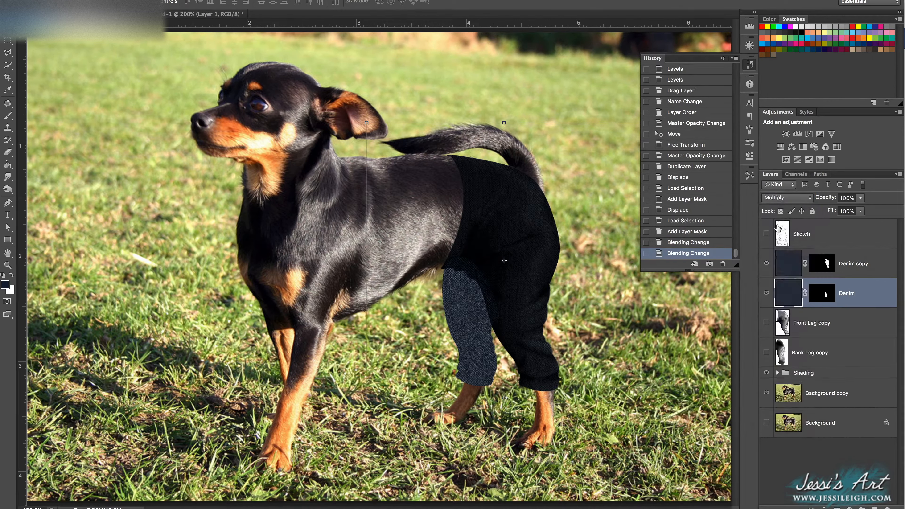
- Set the blending mode of the Denim copy and Denim layers to Overlay
click(791, 260)
click(787, 198)
click(778, 276)
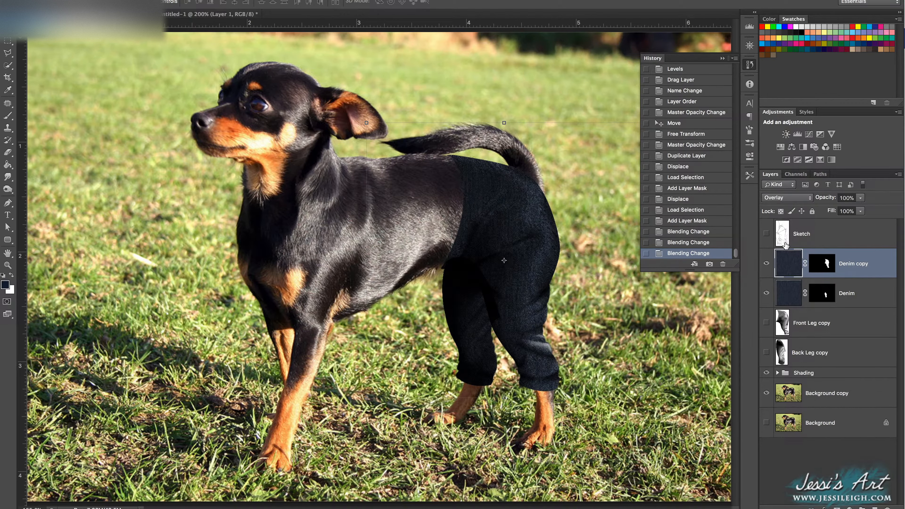
click(795, 295)
click(787, 198)
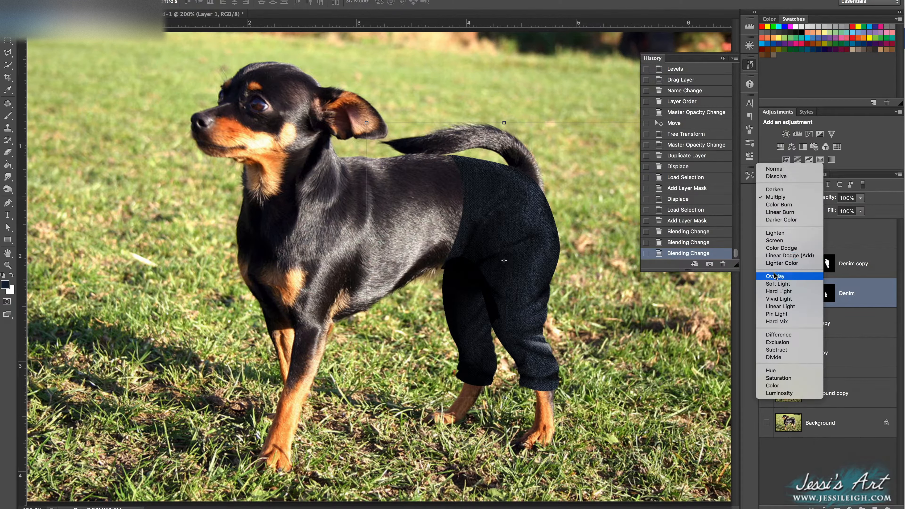
click(775, 276)
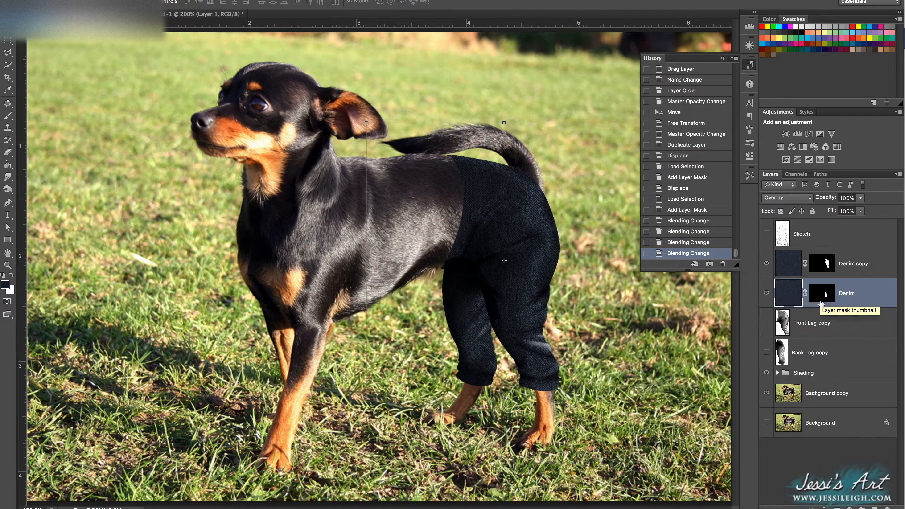
- Move Denim directly above Back Leg and Denim copy directly above Front Leg inside the Shading group
shift+click(855, 265)
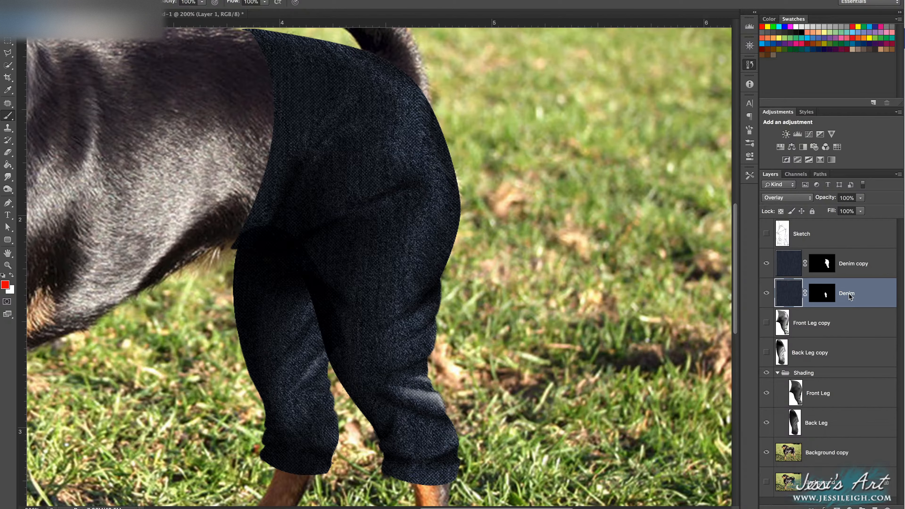
drag(861, 291, 859, 408)
drag(862, 272, 848, 357)
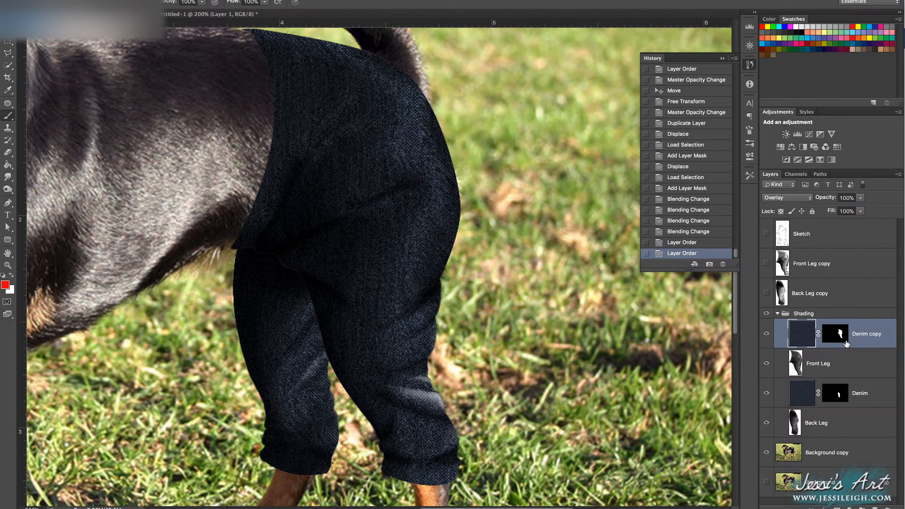
- Delete the Front Leg copy and Back Leg copy layers
click(837, 295)
shift+click(838, 272)
key(Delete)
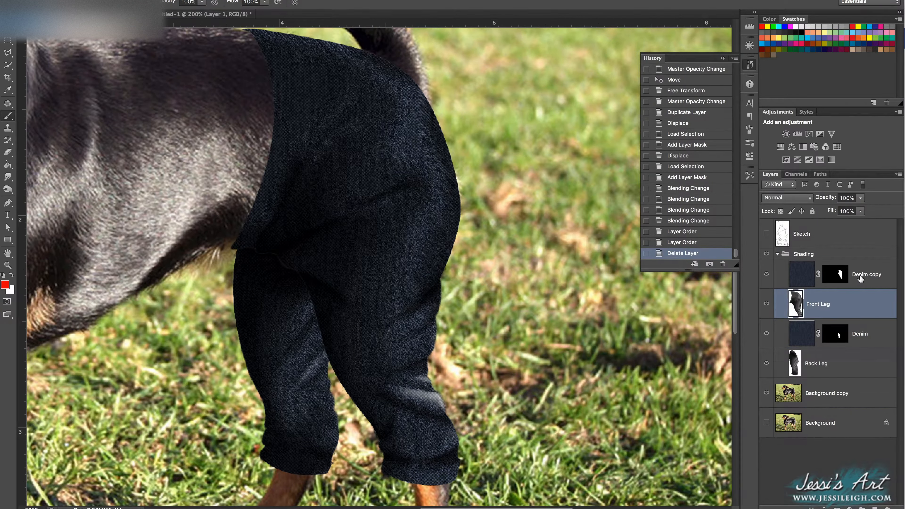
- Merge Denim copy with Front Leg, and Denim with Back Leg
shift+click(861, 278)
right_click(862, 279)
click(788, 384)
click(855, 304)
shift+click(849, 331)
right_click(849, 331)
click(757, 384)
- Rename the merged back leg layer as BL, the front leg layer as FL and the Shading group as Jeans
double_click(820, 304)
text(BL)
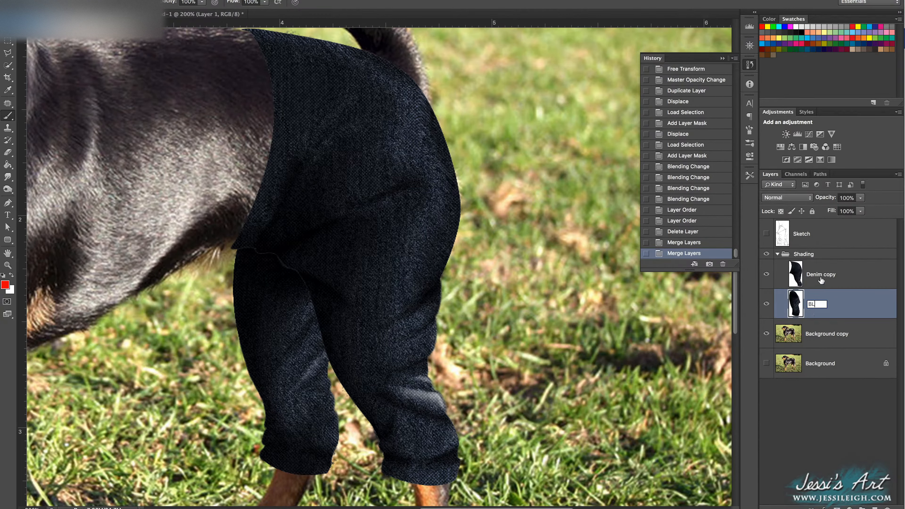
double_click(821, 274)
text(FL)
double_click(804, 254)
text(De)
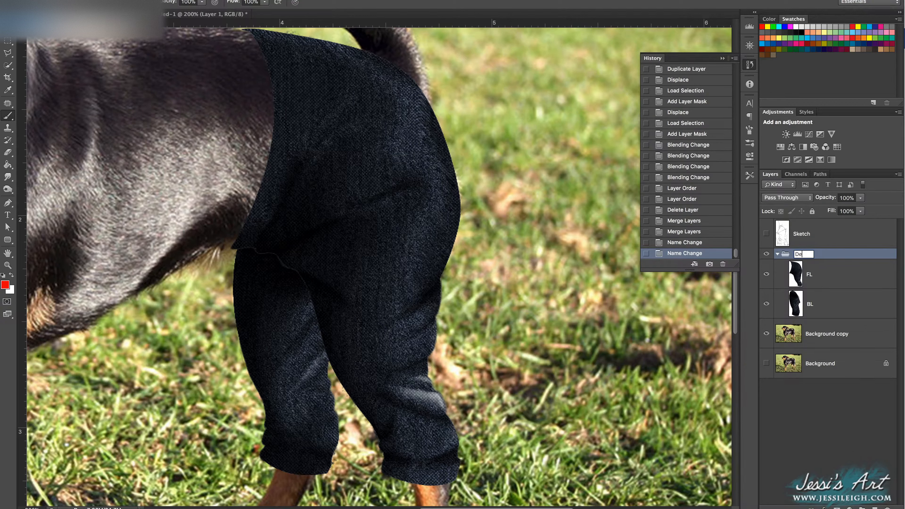
key(Return)
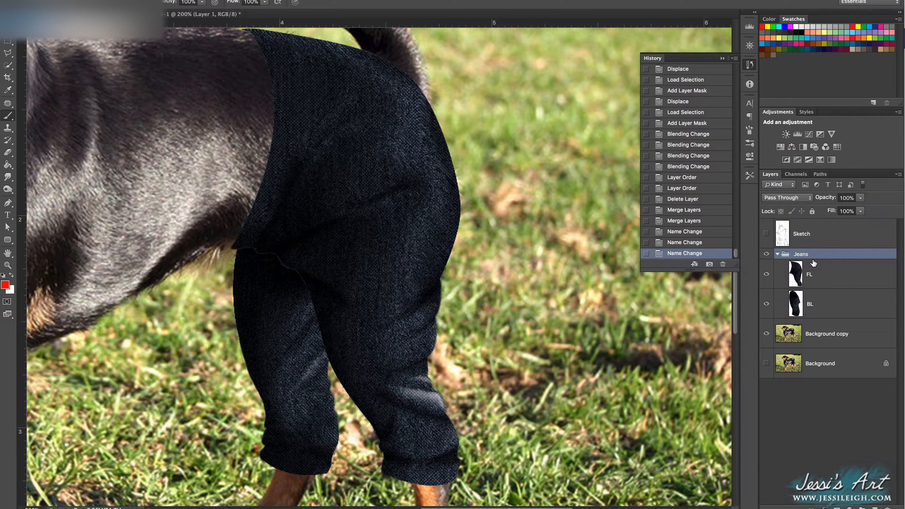
- Duplicate the FL layer inside the Jeans group
click(822, 278)
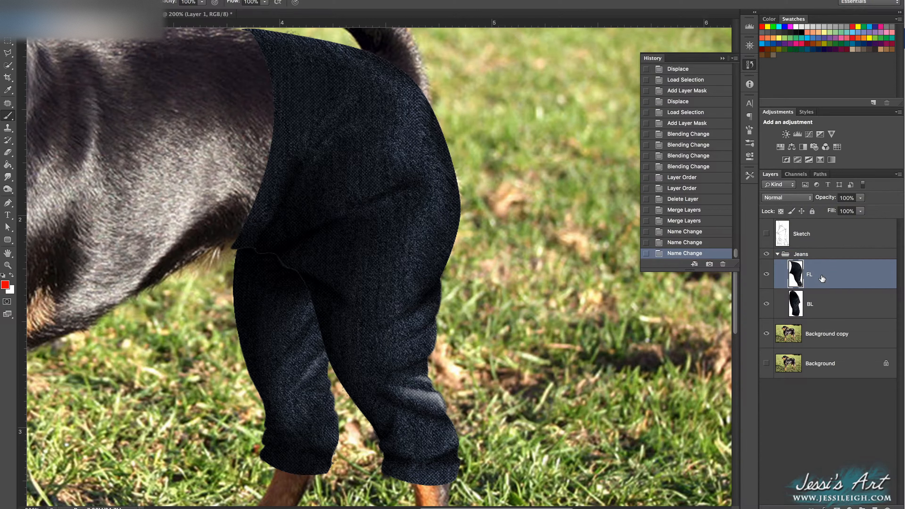
right_click(822, 279)
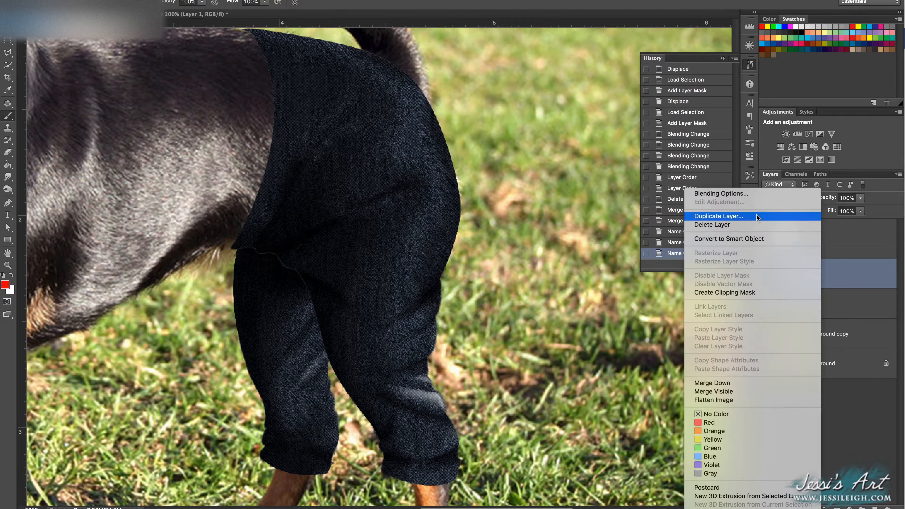
click(758, 216)
key(Return)
- Add a new layer beneath FL copy, fill it with red and lower its opacity to form a masking overlay
click(875, 507)
drag(828, 275, 827, 318)
click(7, 165)
click(214, 214)
click(860, 197)
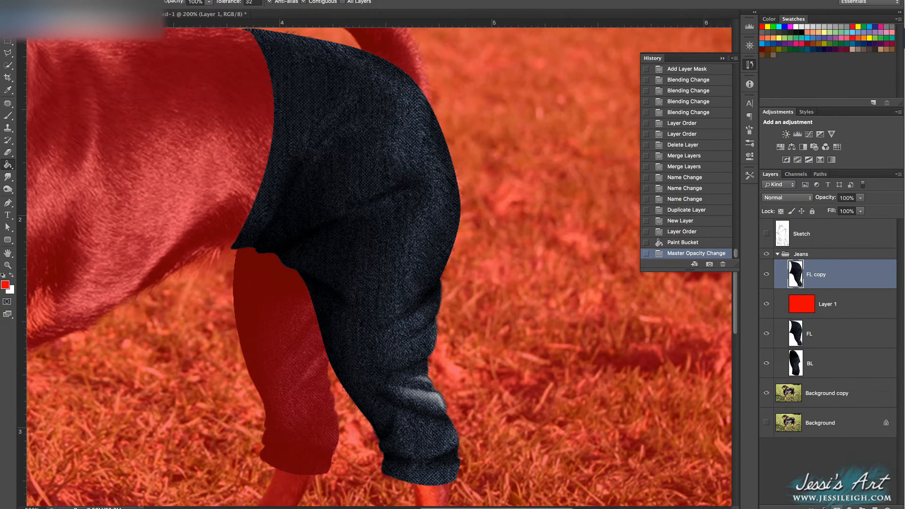
- Show the Sketch layer, add a mask to FL copy and mask it along the sketched hip and side seam lines
click(767, 234)
click(801, 234)
click(823, 274)
click(7, 116)
right_click(312, 172)
mouse_move(292, 138)
mouse_down()
mouse_move(326, 131)
mouse_move(351, 140)
mouse_move(391, 196)
mouse_up()
drag(400, 239, 403, 199)
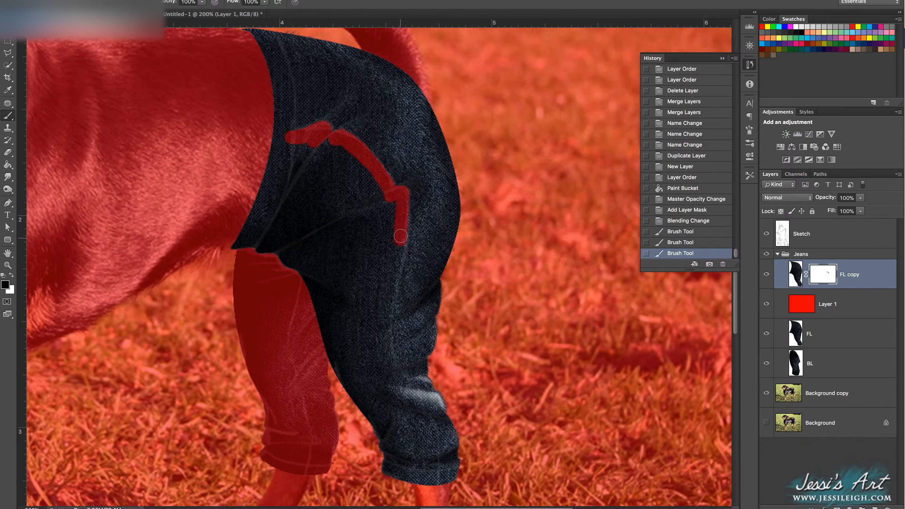
drag(388, 303, 399, 249)
mouse_move(387, 363)
mouse_down()
mouse_move(386, 328)
mouse_move(381, 346)
mouse_up()
scroll(381, 345, down, 5)
- Adjust the Sketch layer's opacity and continue masking FL copy along the side seam down the lower leg
click(802, 234)
click(861, 198)
drag(845, 209, 859, 210)
click(822, 274)
drag(402, 293, 388, 266)
mouse_move(402, 298)
mouse_down()
mouse_move(426, 330)
mouse_move(431, 395)
mouse_up()
- Mask out the rest of FL copy in front of the seam and hide the red Layer 1
right_click(314, 79)
drag(328, 99, 336, 99)
mouse_move(299, 72)
mouse_down()
mouse_move(280, 69)
mouse_move(329, 73)
mouse_move(372, 122)
mouse_move(241, 131)
mouse_move(359, 174)
mouse_move(367, 199)
mouse_up()
drag(363, 228, 410, 368)
drag(401, 364, 371, 346)
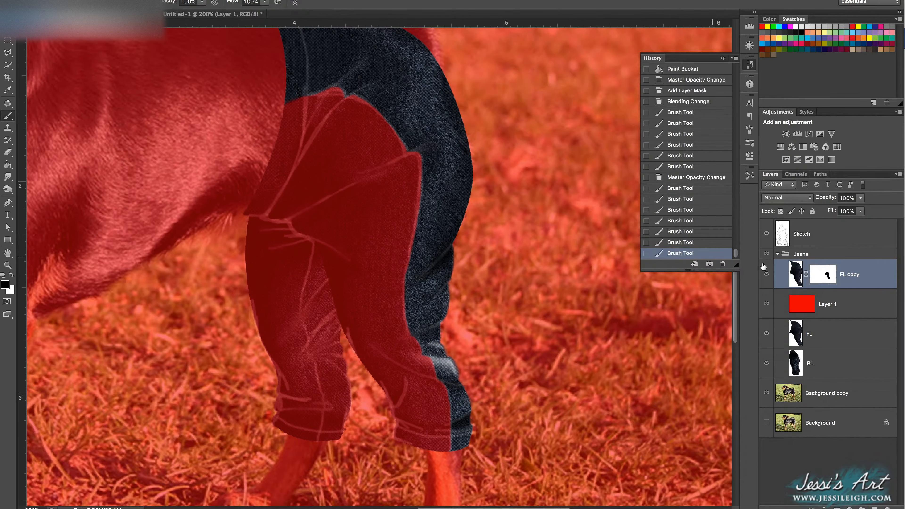
click(766, 304)
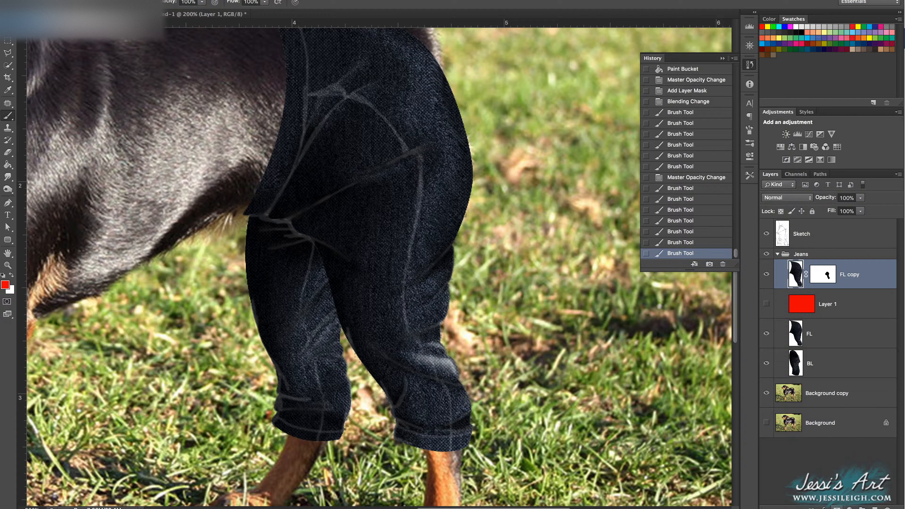
click(823, 507)
click(842, 439)
key(Escape)
- Hide the Sketch layer and give FL copy a white Soft Light inner shadow with 5 px distance and 6 px size
click(767, 240)
click(824, 507)
click(842, 440)
click(716, 124)
click(792, 90)
click(507, 325)
click(725, 320)
click(728, 90)
click(725, 178)
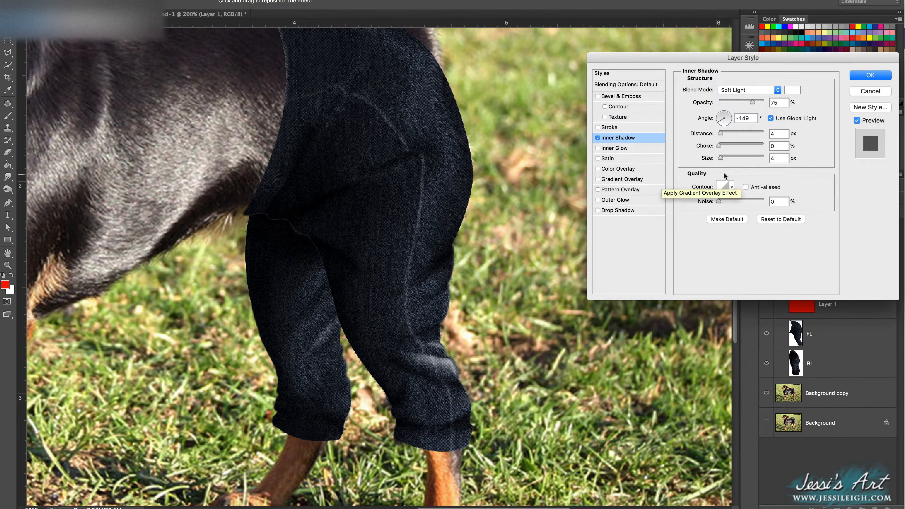
scroll(451, 143, up, 3)
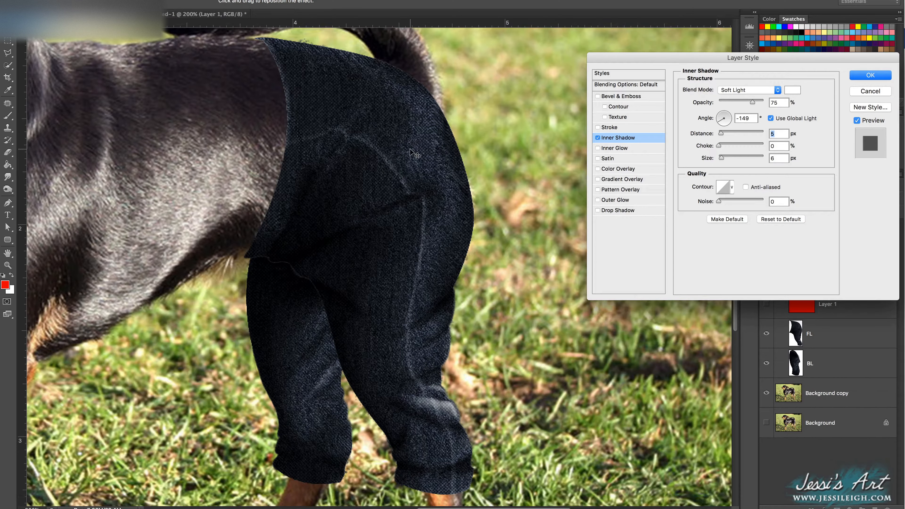
scroll(447, 215, down, 2)
- Try a black Multiply outer glow on FL copy and adjust its size
click(617, 199)
click(707, 127)
click(509, 443)
click(725, 320)
click(737, 90)
click(740, 49)
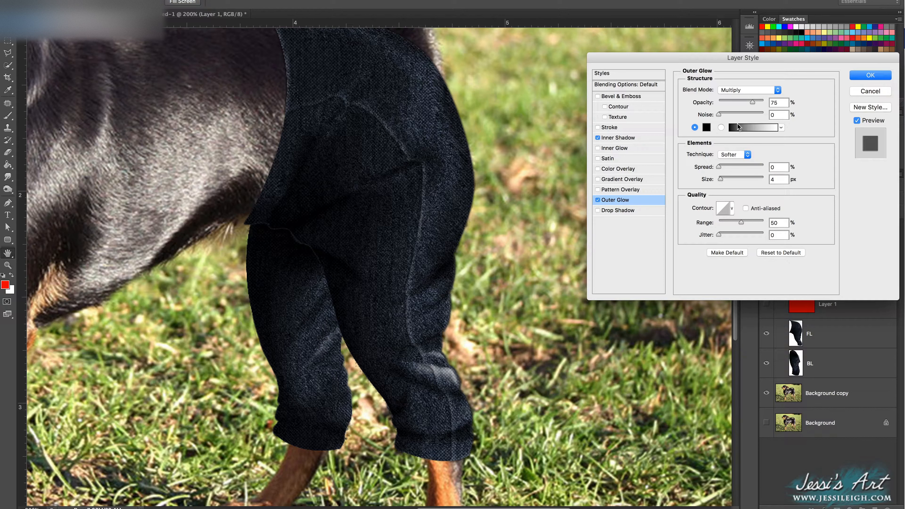
drag(721, 179, 722, 179)
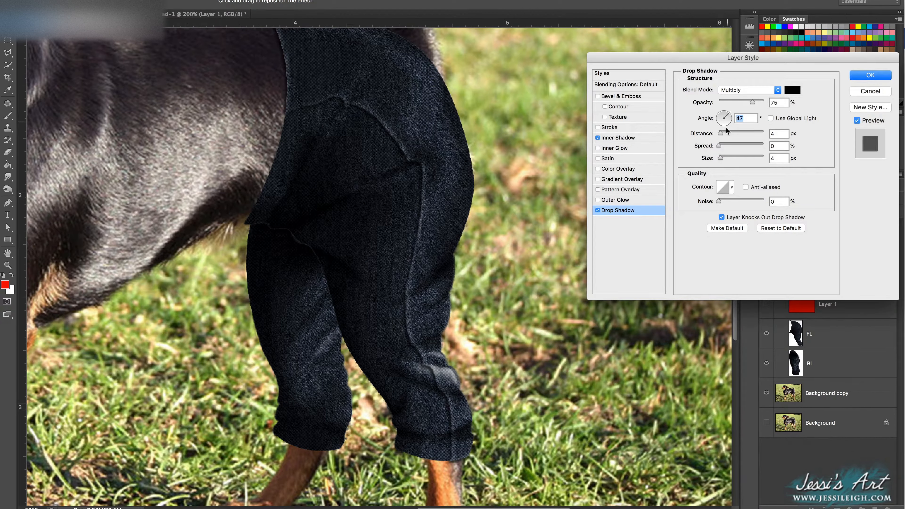
- Apply a black Multiply drop shadow to FL copy with 36% opacity, 24° angle, 5 px distance and 5 px size
drag(749, 102, 729, 116)
drag(725, 157, 724, 134)
drag(721, 157, 722, 133)
click(776, 157)
key(Down)
key(Down)
click(780, 133)
key(Down)
key(Down)
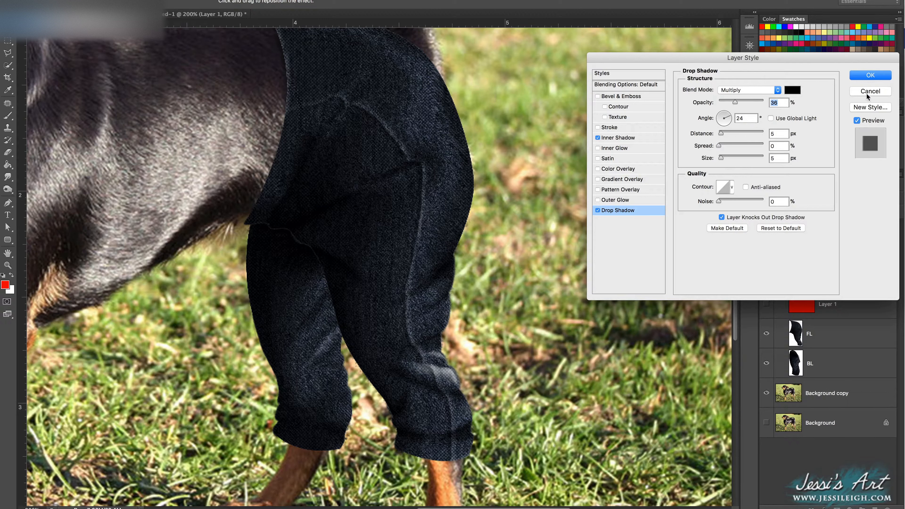
key(Return)
- Add a new layer above FL copy and prepare a small white brush with 0% hardness
key(ctrl+shift+alt+n)
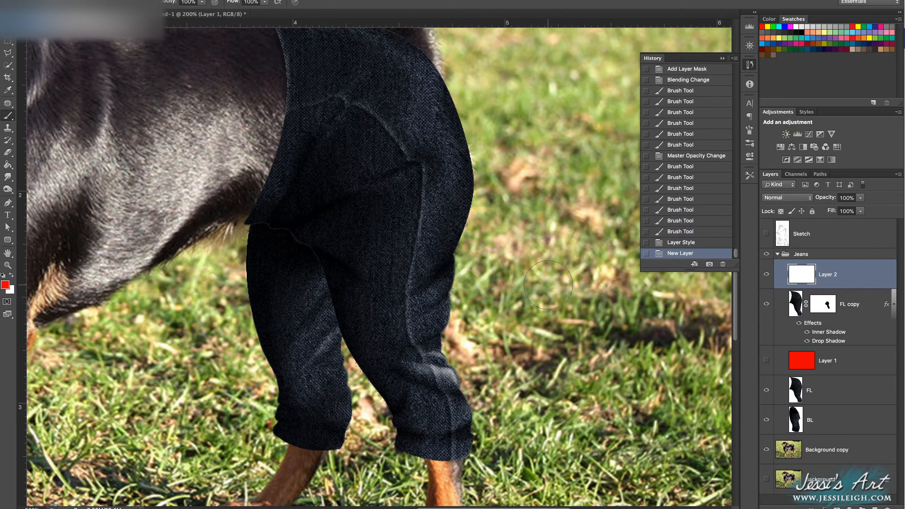
right_click(427, 223)
drag(447, 247, 429, 268)
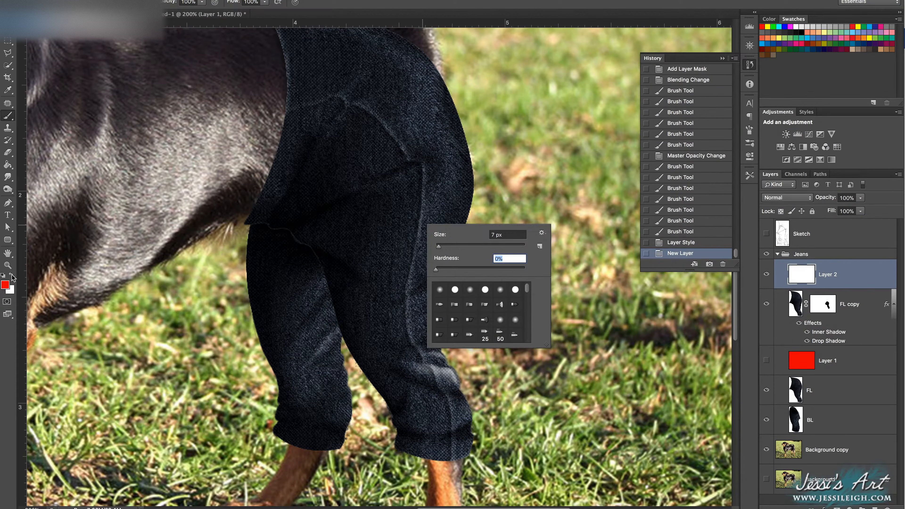
click(12, 275)
right_click(341, 151)
click(483, 3)
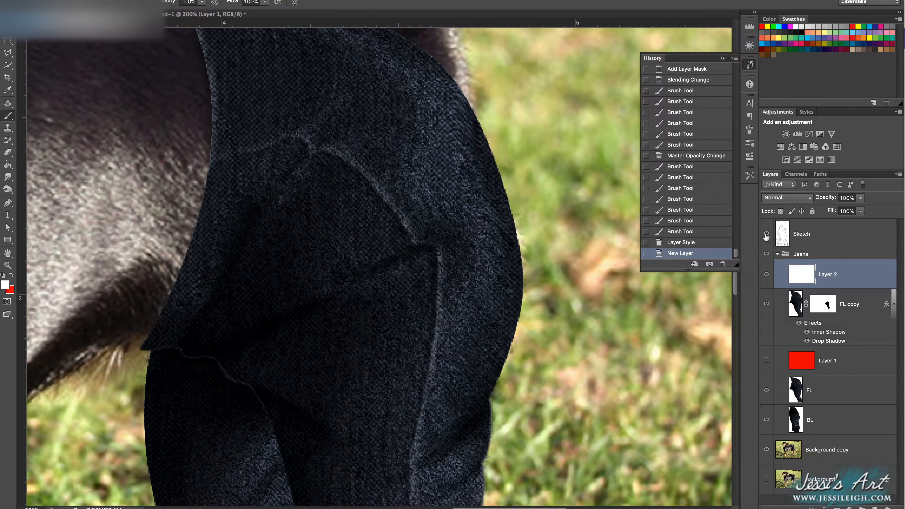
- Paint a white line along the front leg's curved pocket seam on Layer 2, undoing misplaced strokes
mouse_move(249, 149)
mouse_down()
mouse_move(311, 154)
mouse_move(374, 206)
mouse_up()
key(ctrl+z)
mouse_move(323, 146)
mouse_down()
mouse_move(374, 184)
mouse_move(413, 239)
mouse_up()
mouse_move(384, 201)
mouse_down()
mouse_move(416, 243)
mouse_move(430, 243)
mouse_up()
drag(418, 244, 382, 133)
mouse_move(395, 131)
mouse_down()
mouse_move(407, 146)
mouse_move(392, 272)
mouse_up()
mouse_move(392, 272)
mouse_down()
mouse_move(392, 168)
mouse_move(379, 296)
mouse_move(395, 340)
mouse_move(378, 251)
mouse_move(384, 314)
mouse_move(406, 364)
mouse_move(398, 205)
mouse_up()
key(ctrl+z)
- Clean up the white line with the Eraser and repaint it from the hip corner along the side seam
key(e)
right_click(425, 303)
key(b)
drag(414, 240, 428, 300)
scroll(330, 295, up, 5)
- Set Layer 2's blending mode to Soft Light and its opacity to 40%
click(788, 198)
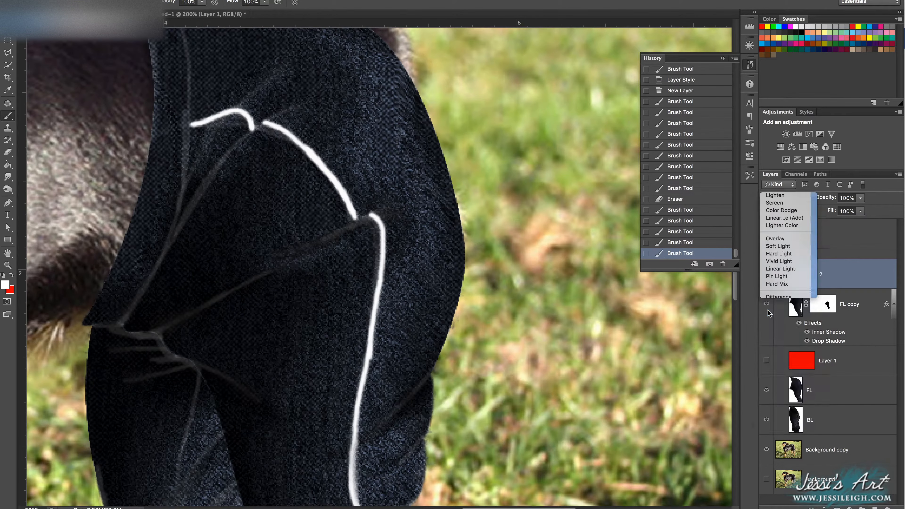
click(780, 247)
click(861, 198)
mouse_move(862, 209)
mouse_down()
mouse_move(828, 210)
mouse_move(867, 210)
mouse_up()
click(861, 197)
scroll(392, 267, down, 5)
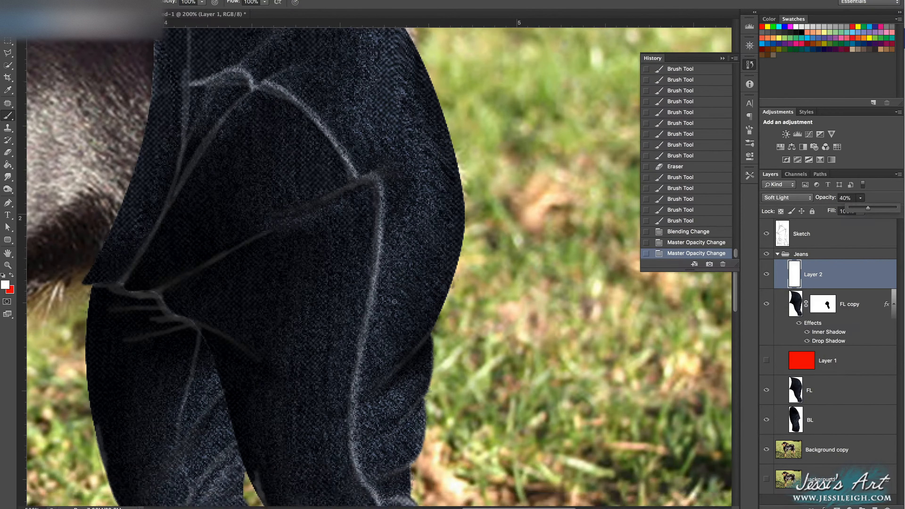
- Duplicate Layer 2, invert the copy's colour and nudge it sideways beside the original seam highlight
click(559, 210)
key(super+i)
key(v)
key(Left)
key(Right)
key(Right)
- Set Layer 2 copy's opacity to 50% and fine-tune its position by nudging it right and up
click(860, 198)
mouse_move(862, 209)
mouse_down()
mouse_move(870, 210)
mouse_move(857, 209)
mouse_up()
click(636, 339)
key(Right)
click(810, 301)
click(861, 198)
double_click(820, 364)
click(870, 91)
click(780, 286)
key(Up)
scroll(334, 266, down, 3)
scroll(335, 266, left, 3)
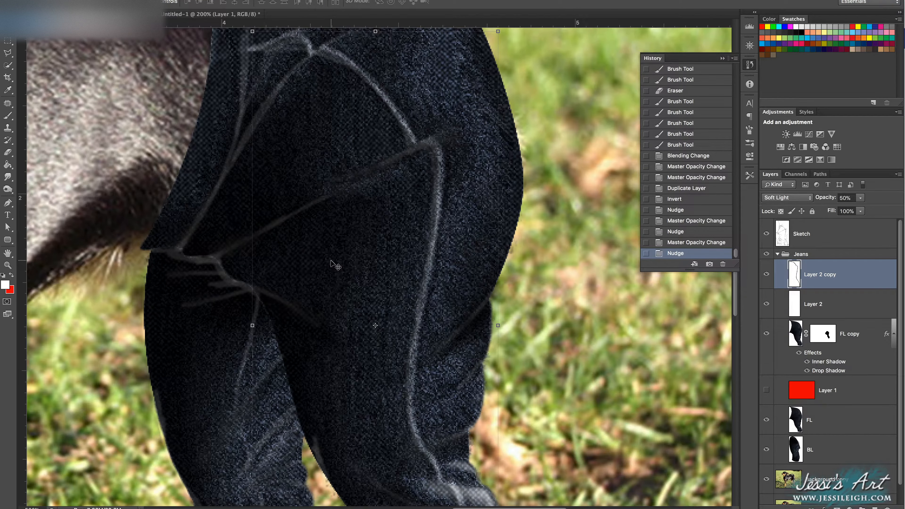
- Add a new layer above Layer 2 copy and choose an orange-brown foreground colour for the Brush tool
click(875, 507)
click(11, 291)
click(637, 434)
click(599, 371)
click(724, 319)
click(12, 275)
click(7, 119)
- Shape the brush tip into separated flat dashes with 20% roundness and 989% spacing
click(749, 130)
click(587, 133)
click(588, 123)
drag(637, 407, 731, 408)
click(585, 133)
click(588, 124)
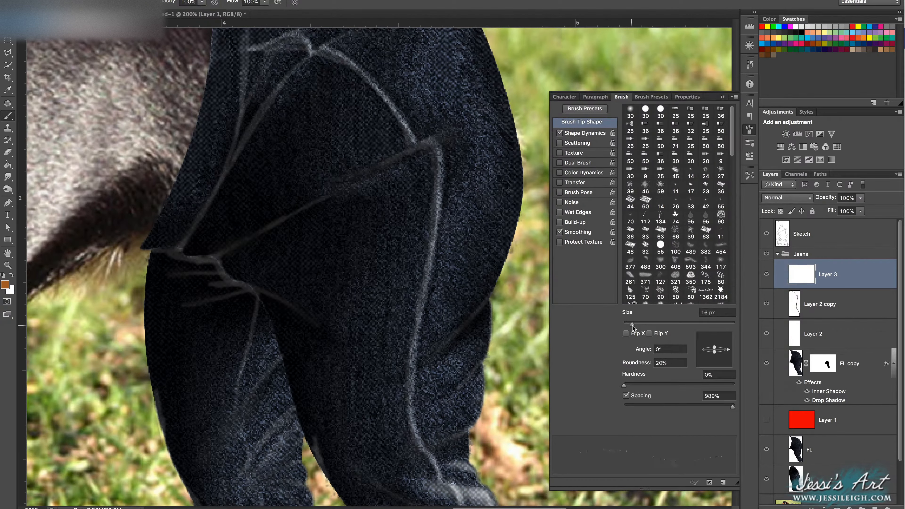
- Set the brush's size, angle and roundness jitter to 0% and make its angle follow Direction
click(586, 133)
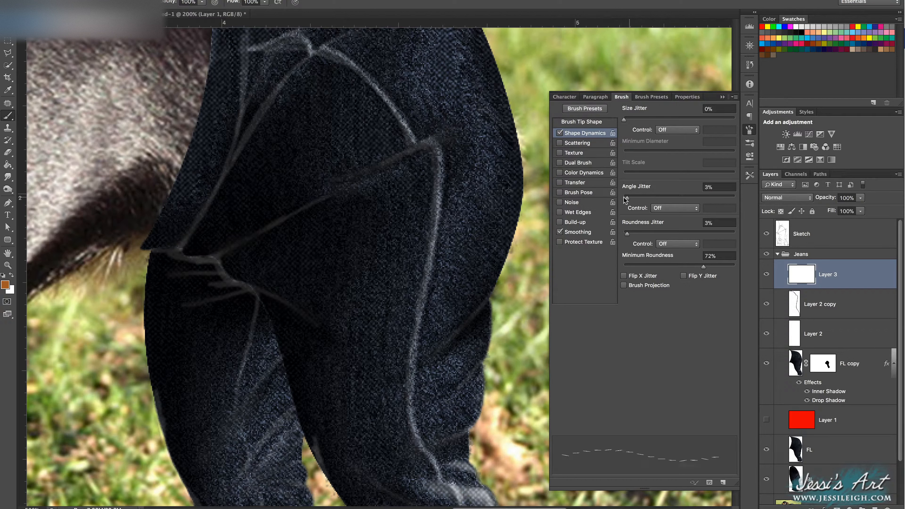
click(672, 130)
click(674, 152)
click(672, 130)
click(672, 138)
click(666, 208)
click(667, 230)
click(667, 208)
click(667, 223)
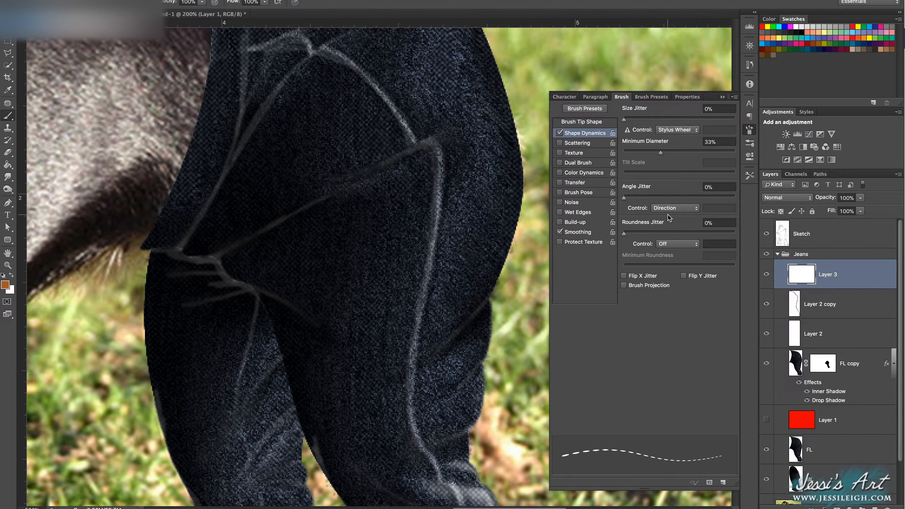
- Set the brush tip's hardness to 100% and spacing to 685%, and switch the size jitter control off
click(582, 121)
drag(724, 408, 726, 408)
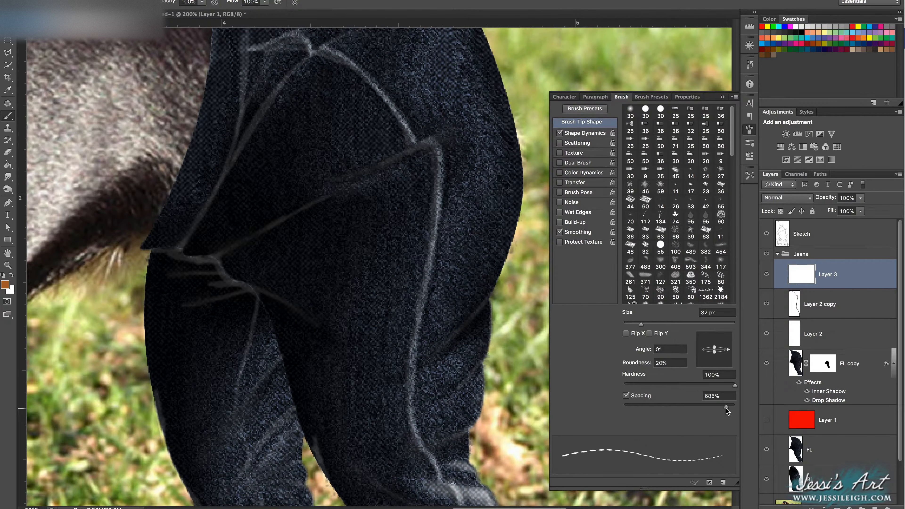
click(588, 134)
click(673, 129)
click(667, 100)
click(723, 97)
- Reduce the dashed brush to 7 px and set its spacing to 1000%
right_click(437, 126)
drag(453, 151, 449, 151)
scroll(446, 152, up, 3)
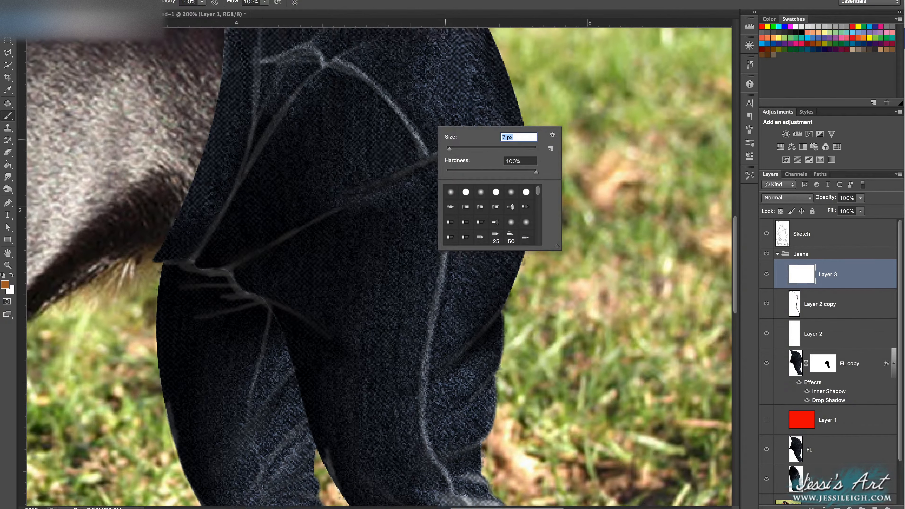
drag(321, 89, 354, 105)
click(749, 131)
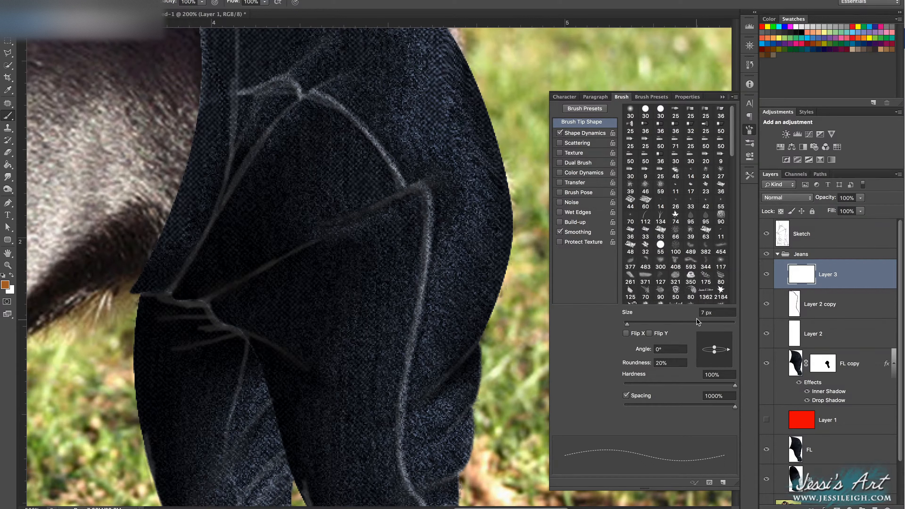
click(723, 97)
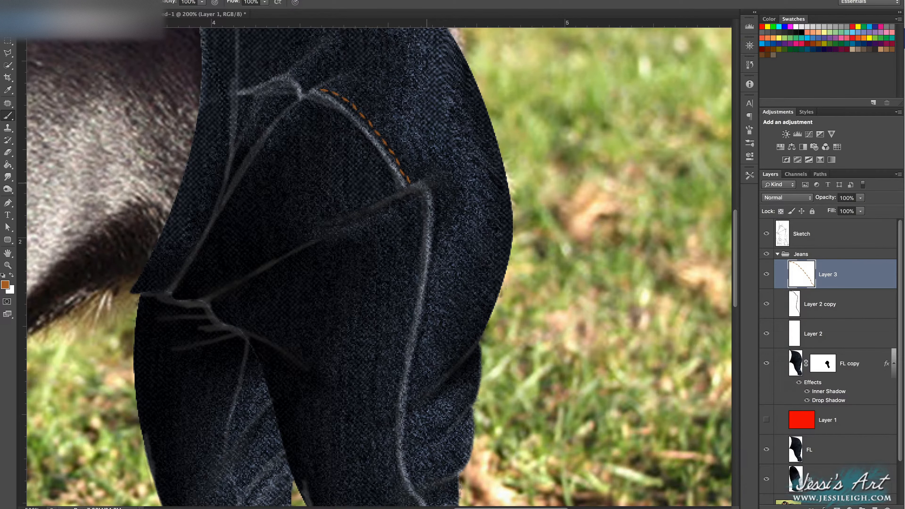
- Paint orange dashed stitching on Layer 3 beside the front leg's side seam down to the cuff and the pocket seam
drag(427, 184, 436, 252)
scroll(425, 205, down, 5)
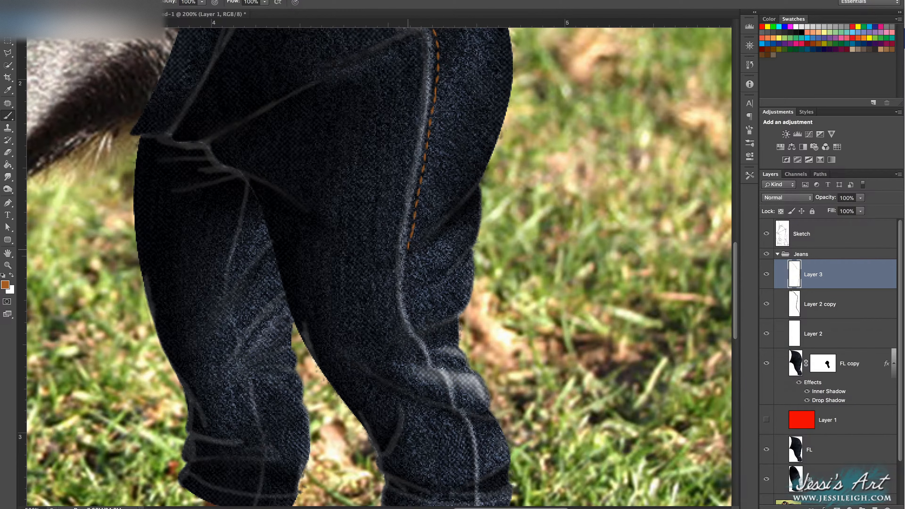
drag(413, 316, 431, 361)
drag(442, 364, 368, 224)
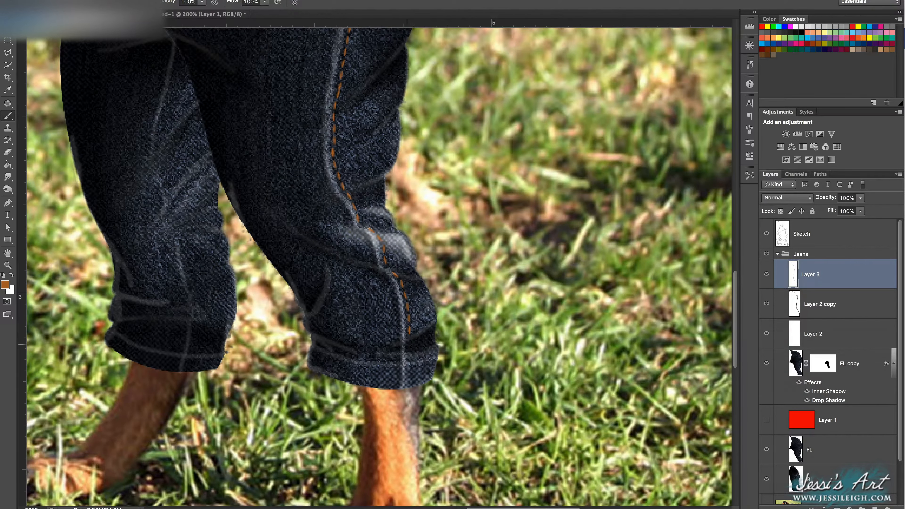
drag(407, 344, 407, 348)
scroll(407, 344, up, 12)
scroll(407, 344, left, 3)
drag(334, 177, 340, 196)
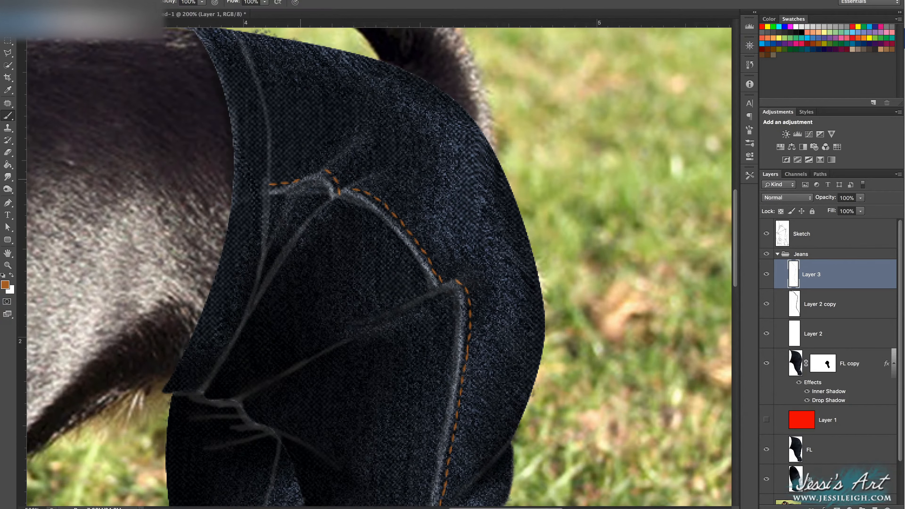
- Compare several blending modes on the stitching layer and change its mode to blend the thread into the denim
scroll(356, 171, down, 3)
scroll(456, 260, up, 2)
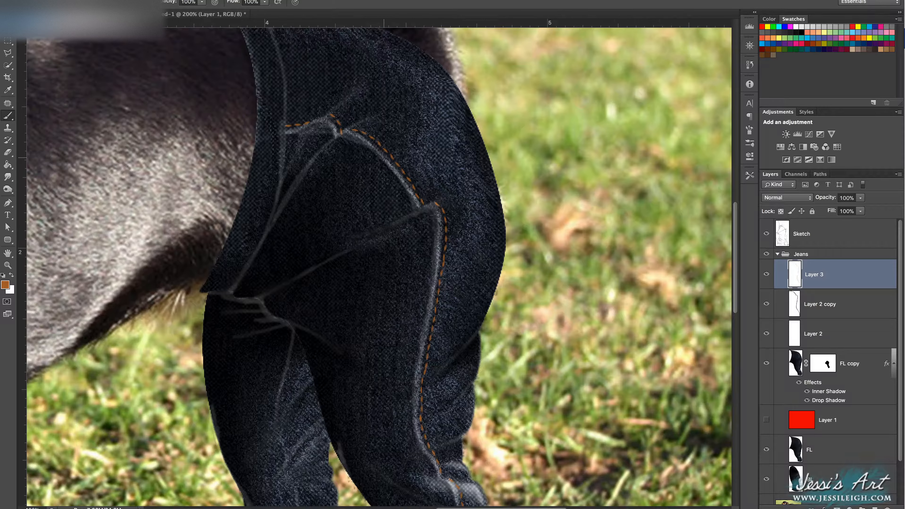
scroll(463, 357, down, 5)
scroll(463, 357, right, 1)
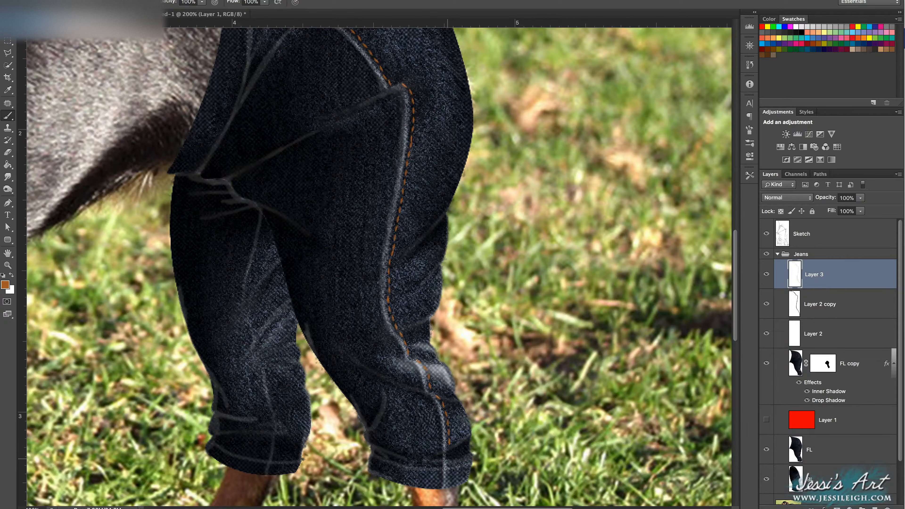
click(781, 198)
click(779, 226)
click(779, 198)
click(779, 285)
click(780, 197)
click(780, 205)
click(781, 197)
click(782, 112)
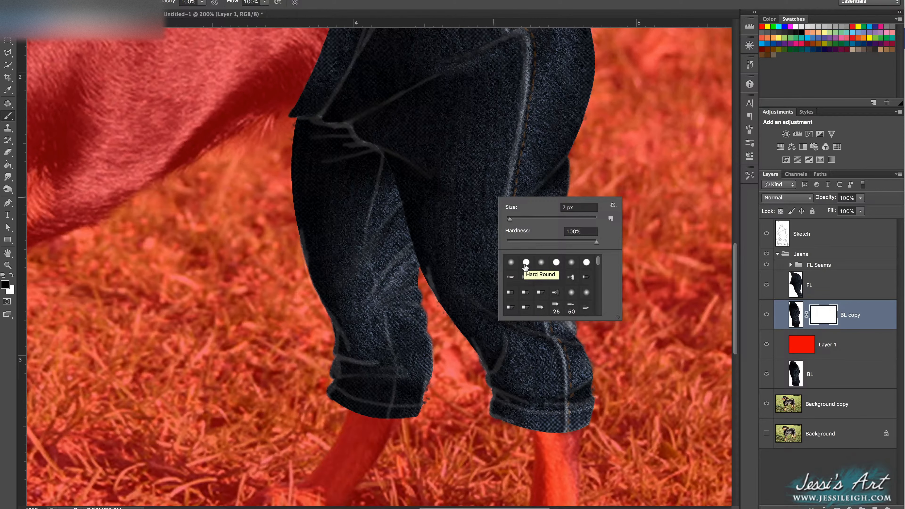
- Mask out the front part of BL copy along the back leg's sketched seam line with a hard round brush
mouse_move(361, 160)
mouse_down()
mouse_move(349, 141)
mouse_move(333, 399)
mouse_move(359, 306)
mouse_move(380, 367)
mouse_move(371, 384)
mouse_up()
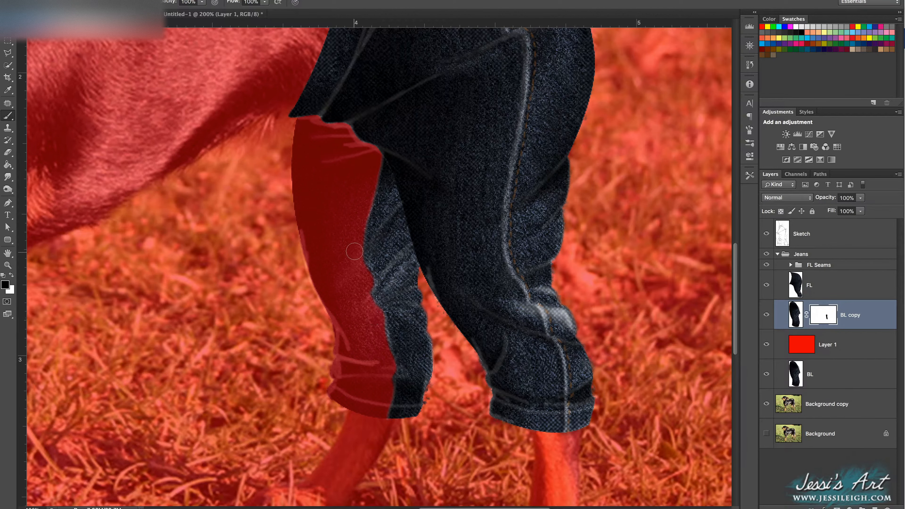
- Hide the red Layer 1 and add an inner shadow and drop shadow to BL copy for a raised back-leg seam
scroll(354, 261, up, 3)
click(767, 344)
right_click(827, 315)
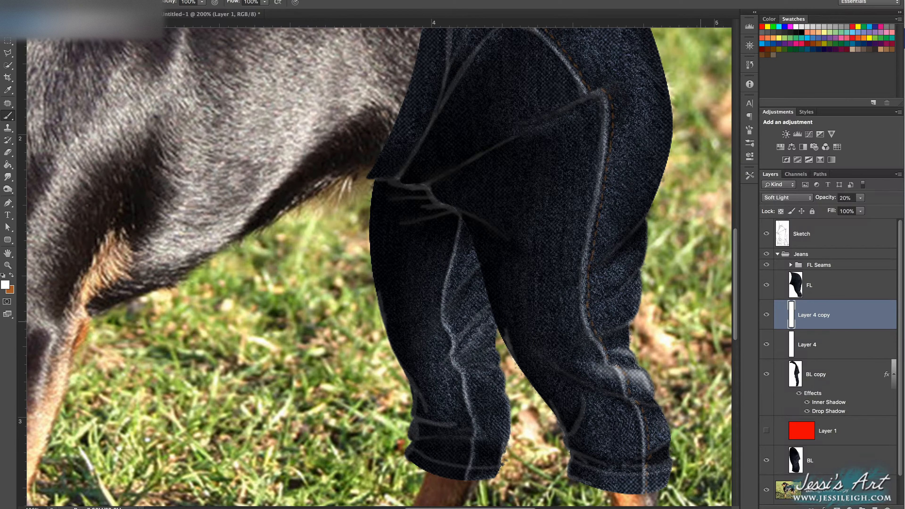
- Paint orange dashed stitching beside the back leg's side seam on a new layer above Layer 4 copy
key(v)
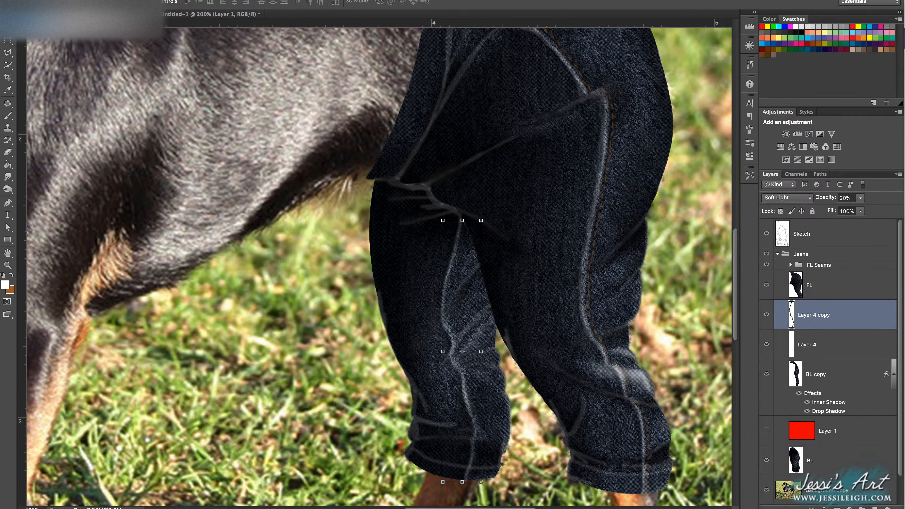
click(808, 314)
click(790, 265)
click(840, 308)
click(791, 265)
click(814, 315)
click(875, 508)
key(b)
click(750, 130)
click(716, 312)
click(592, 132)
click(581, 122)
click(750, 129)
key(x)
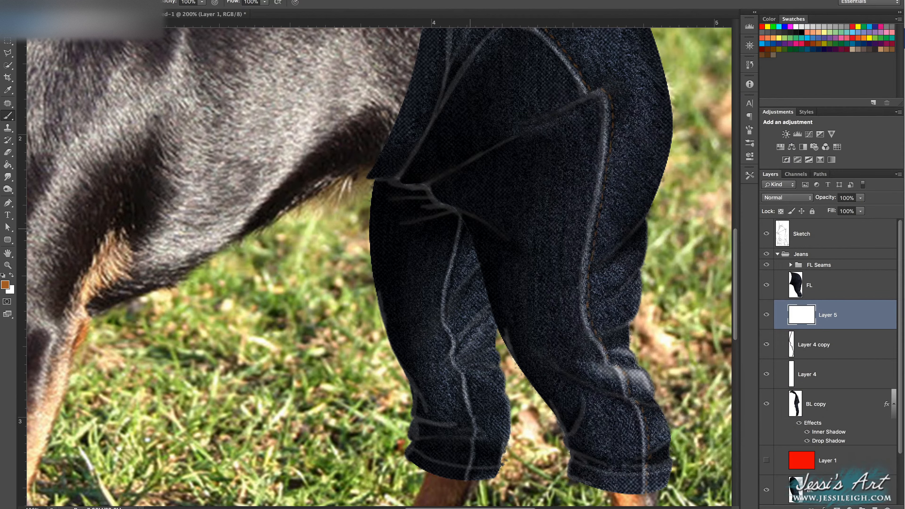
click(791, 265)
click(791, 265)
- Group the back leg's layers from Layer 5 through BL copy as BL Seams and hide the Sketch layer
shift+click(816, 404)
key(super+g)
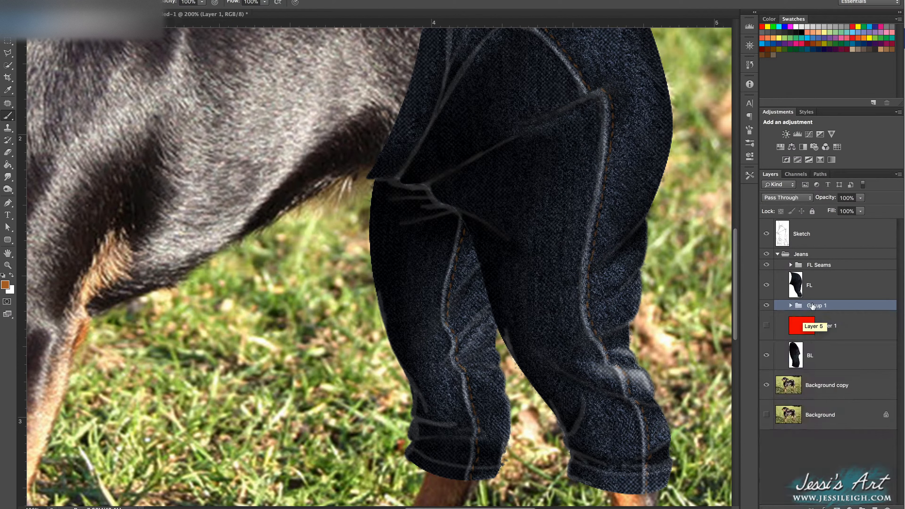
double_click(816, 306)
text(BL Seams)
click(766, 233)
key(super+minus)
key(super+plus)
drag(551, 175, 451, 94)
- Group Layer 3 and Layer 2 copy in FL Seams and duplicate the group, offset as a second row of stitching
click(790, 265)
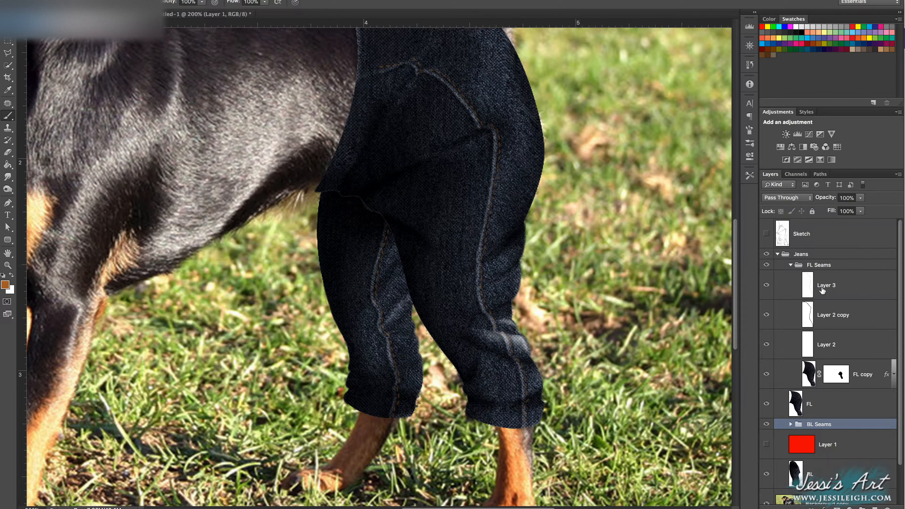
click(823, 289)
shift+click(828, 312)
key(super+g)
key(super+j)
key(v)
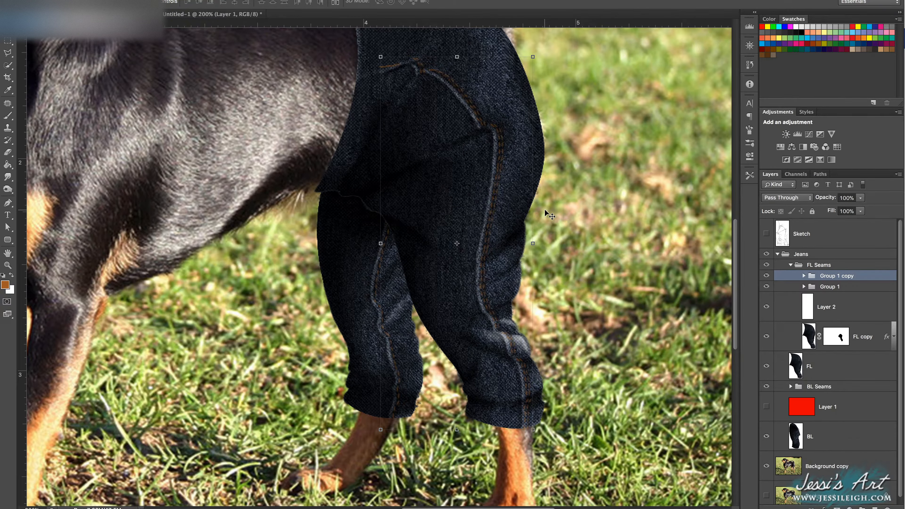
- Combine Group 1 and Group 1 copy into one group named Seams inside FL Seams
click(824, 287)
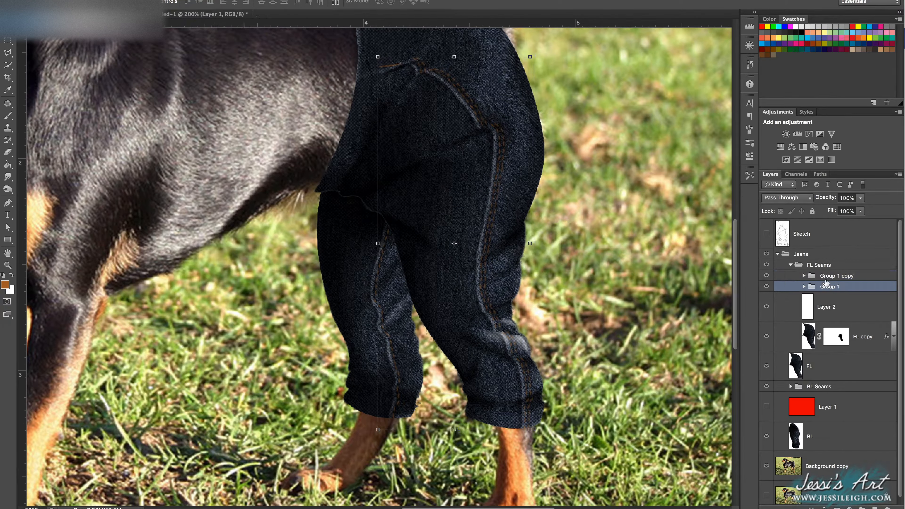
shift+click(828, 276)
key(super+g)
double_click(829, 276)
text(Seams)
- Group the back leg's stitching layers in BL Seams and duplicate the group to make a double row of stitching
click(819, 377)
click(791, 376)
scroll(801, 411, down, 2)
click(828, 447)
click(831, 371)
click(830, 377)
scroll(830, 378, down, 3)
click(829, 371)
shift+click(827, 340)
key(super+g)
key(super+j)
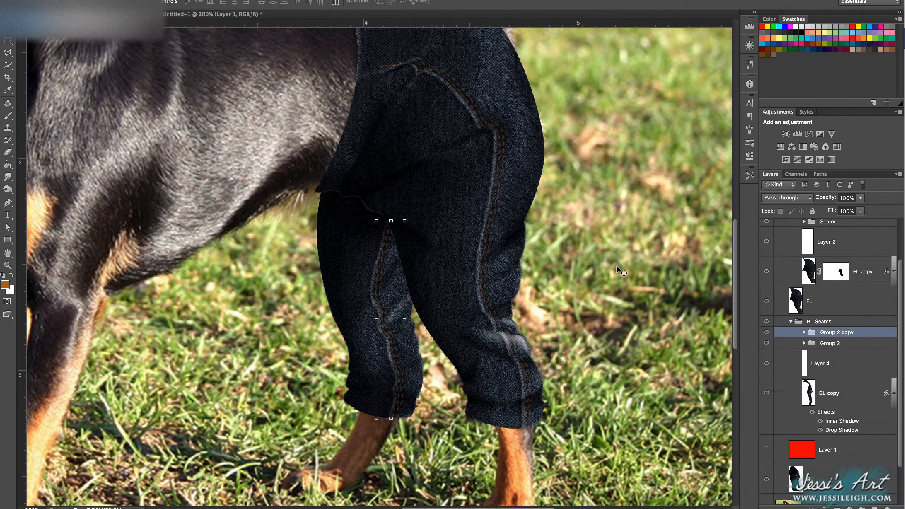
- Combine Group 2 and Group 2 copy into a group named Seams, and collapse both seam groups
shift+click(832, 343)
key(super+g)
double_click(830, 333)
text(Seams)
click(791, 321)
click(791, 265)
scroll(575, 272, right, 3)
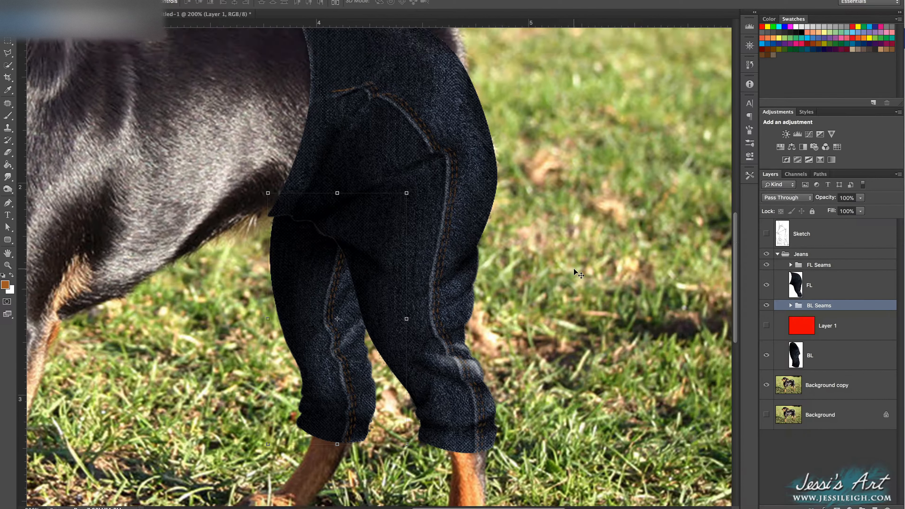
scroll(575, 272, down, 1)
- Paint a white zigzag along the front leg's double stitching and pocket seam on a new layer, using a 9 px brush
click(819, 266)
click(791, 265)
click(828, 276)
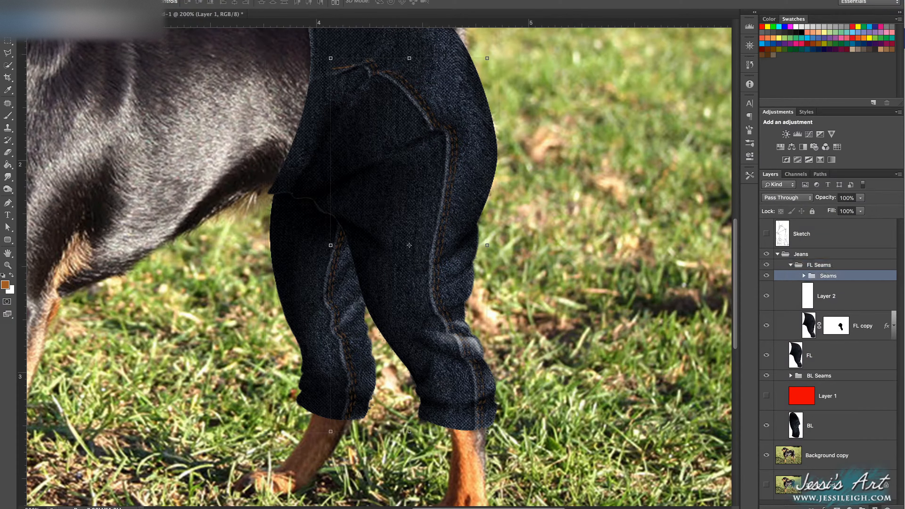
click(875, 507)
click(8, 115)
click(11, 275)
right_click(412, 253)
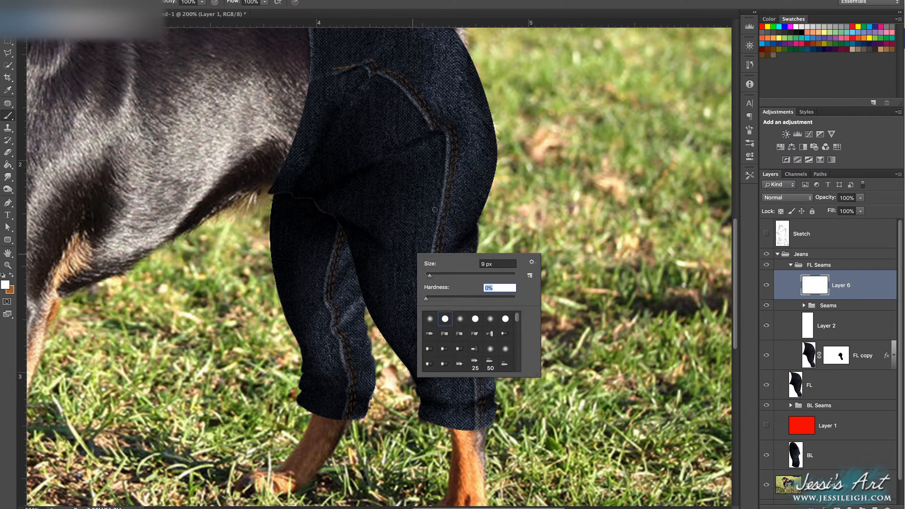
key(Return)
drag(367, 67, 413, 90)
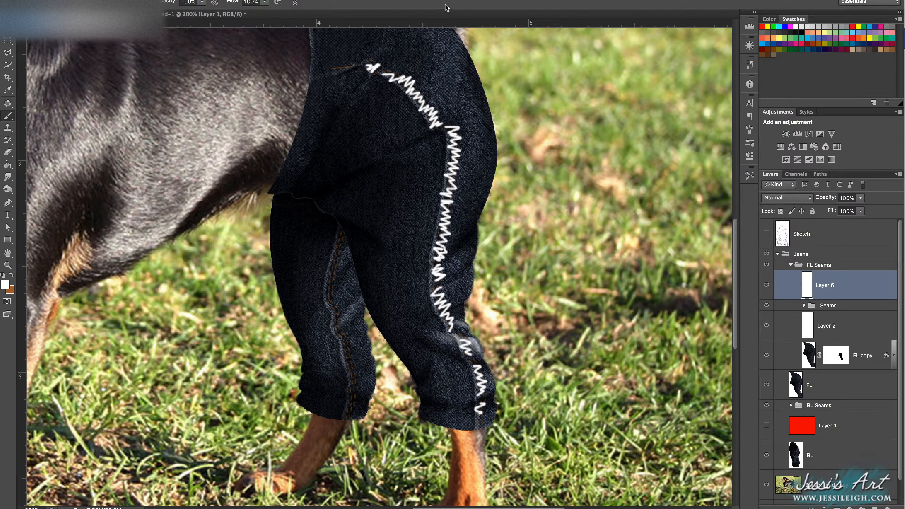
- Lower the opacity of the zigzag on Layer 6 to 51%
super+click(823, 309)
click(804, 306)
click(804, 306)
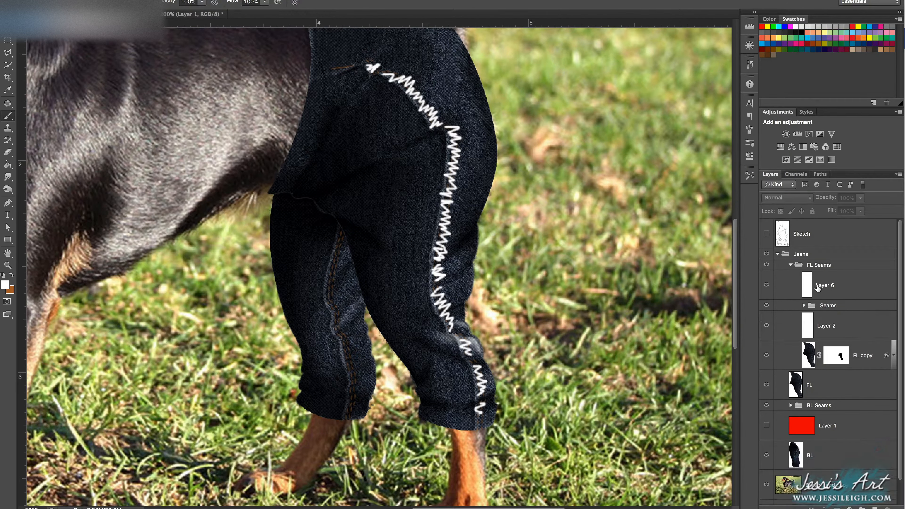
click(825, 285)
key(e)
click(861, 197)
drag(862, 207, 838, 207)
- Erase the zigzag ends that stick out past the front leg's stitching, from the pocket seam down to the cuff
super+click(425, 163)
mouse_move(376, 178)
mouse_down()
mouse_move(349, 137)
mouse_move(266, 89)
mouse_up()
drag(344, 85, 377, 117)
scroll(446, 249, down, 5)
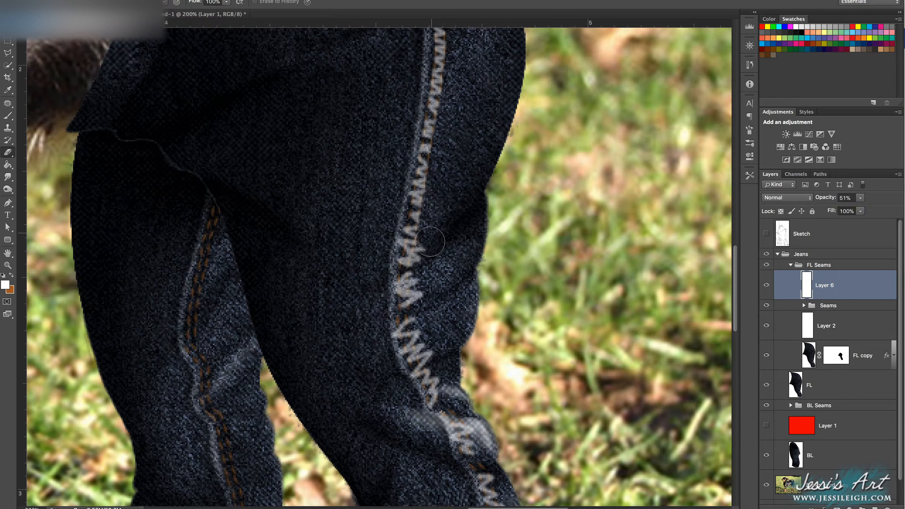
drag(425, 278, 439, 373)
drag(455, 447, 387, 309)
drag(412, 281, 433, 327)
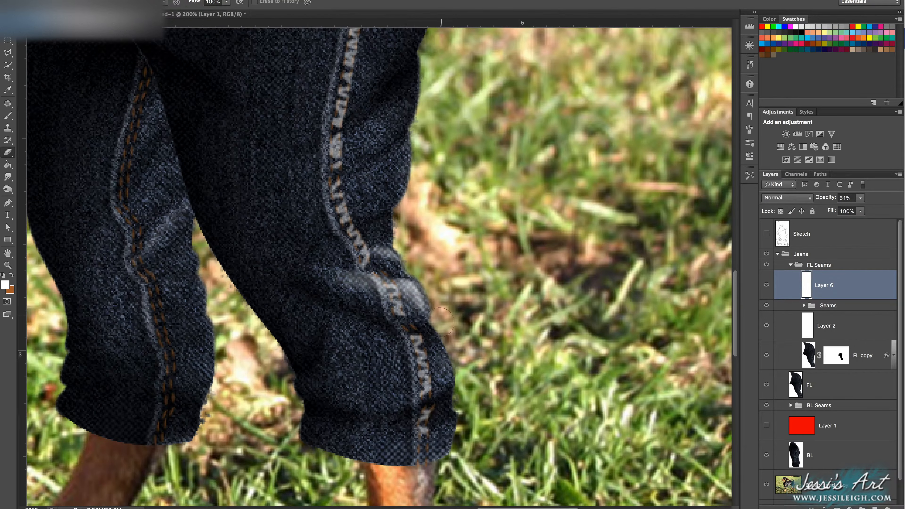
- Move Layer 6 below the Seams group and blend the zigzag into the denim with Soft Light and a higher opacity
drag(824, 285, 824, 311)
click(788, 198)
click(781, 313)
key(super+minus)
drag(861, 197, 885, 210)
click(767, 296)
click(766, 295)
- Rename the zigzag layers Zig Zag black and Zig Zag white, and the seam highlight layer Highlight
key(super+plus)
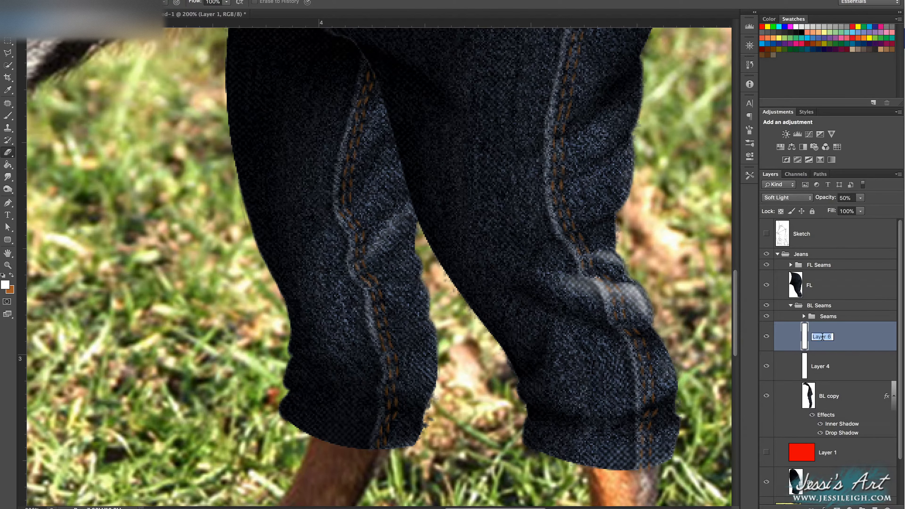
key(Tab)
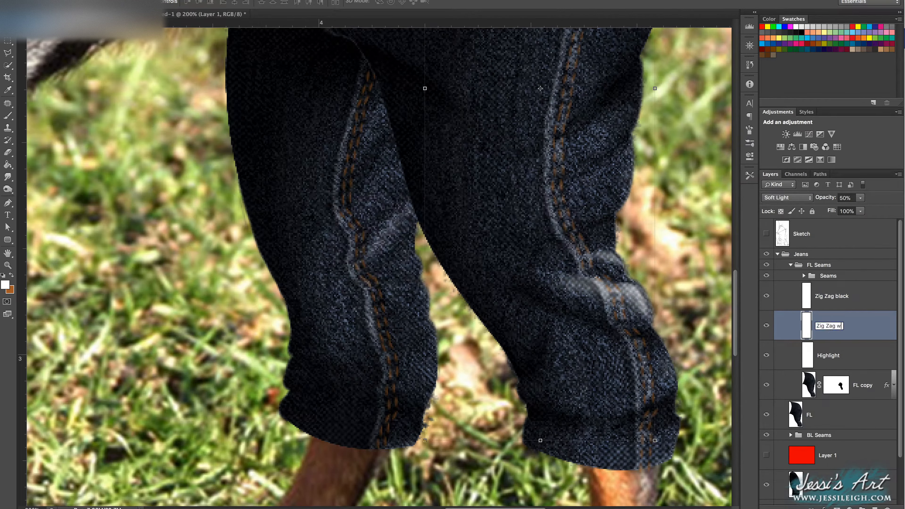
text(hite)
key(Return)
- Invert the Zig Zag black layer and nudge it slightly upward, comparing the seam with and without it
click(826, 302)
key(super+i)
key(Up)
key(Up)
key(Up)
key(Up)
click(766, 296)
click(766, 296)
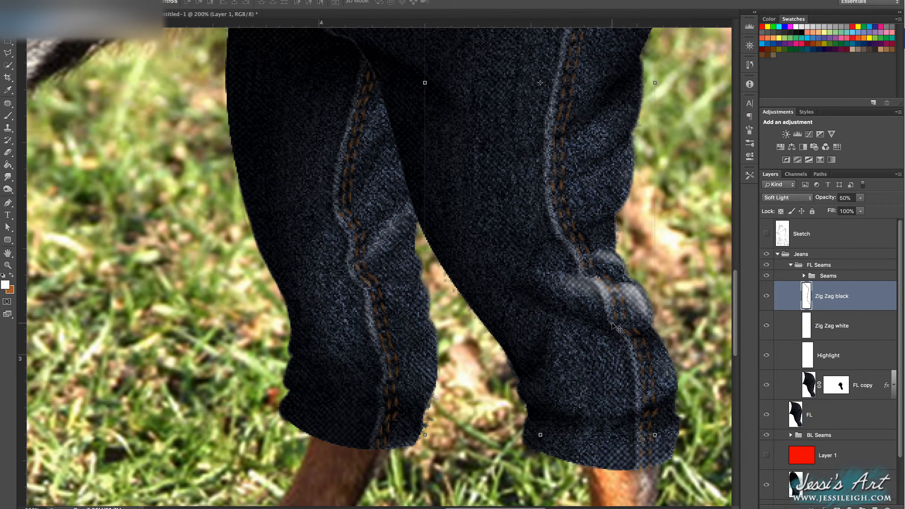
- Build raised cuffs on both legs from masked denim copies in Cuffs groups, with an inner shadow and a -90° drop shadow
click(828, 331)
key(super+minus)
key(super+minus)
drag(457, 80, 498, 188)
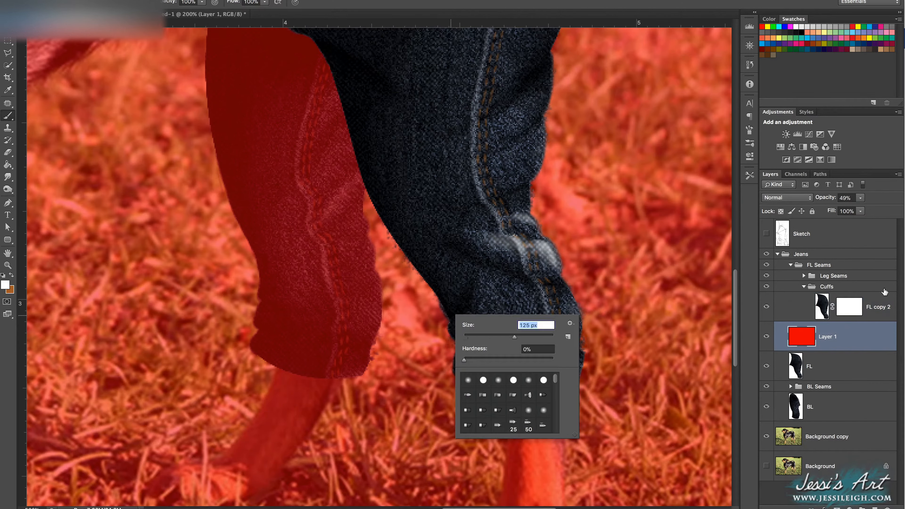
drag(816, 380, 816, 326)
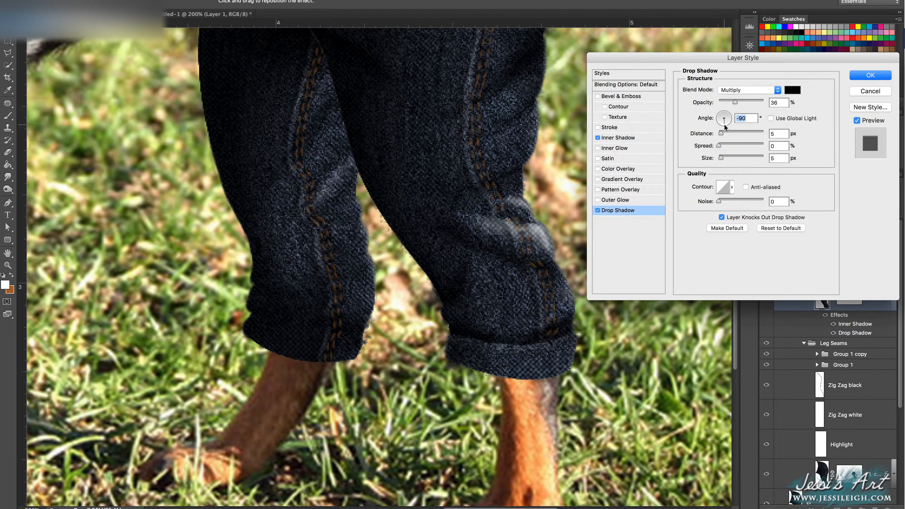
click(617, 210)
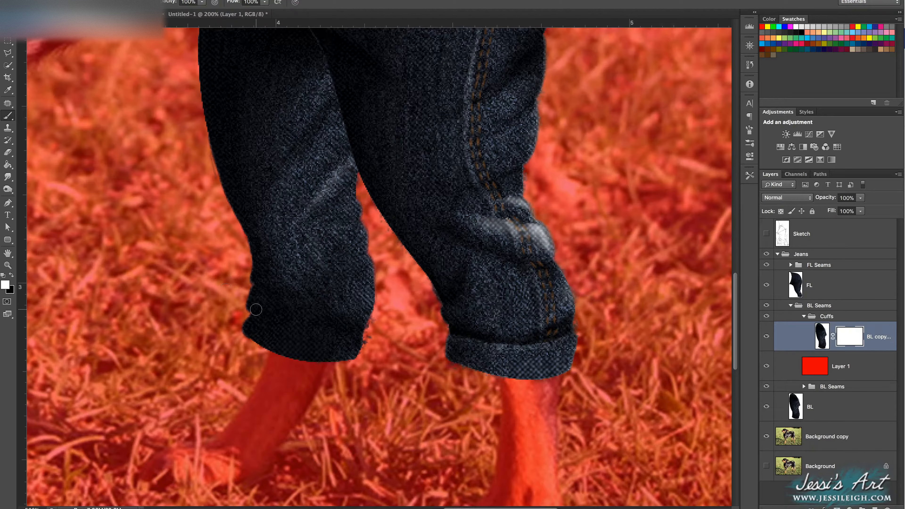
right_click(357, 287)
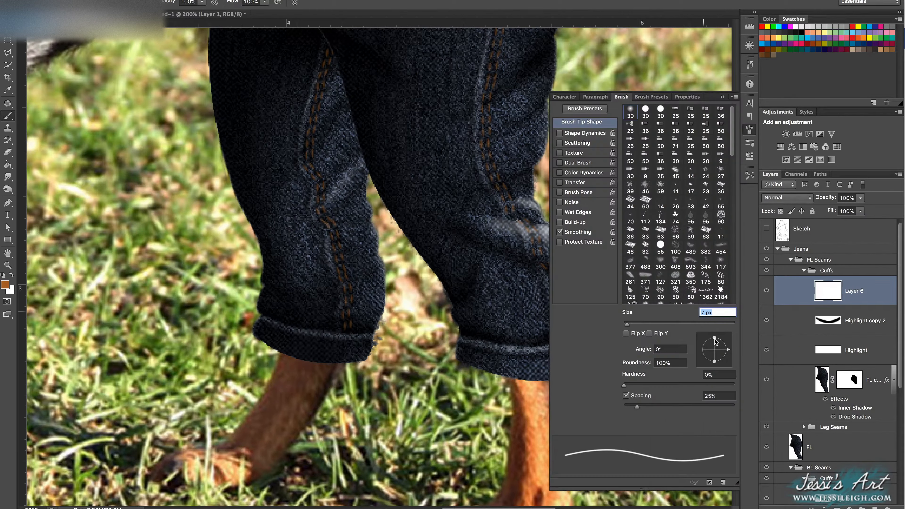
- Add orange stitching to both cuffs on Layers 6 and 7, and reduce Layer 7's opacity to 27%
click(853, 234)
click(854, 450)
click(860, 198)
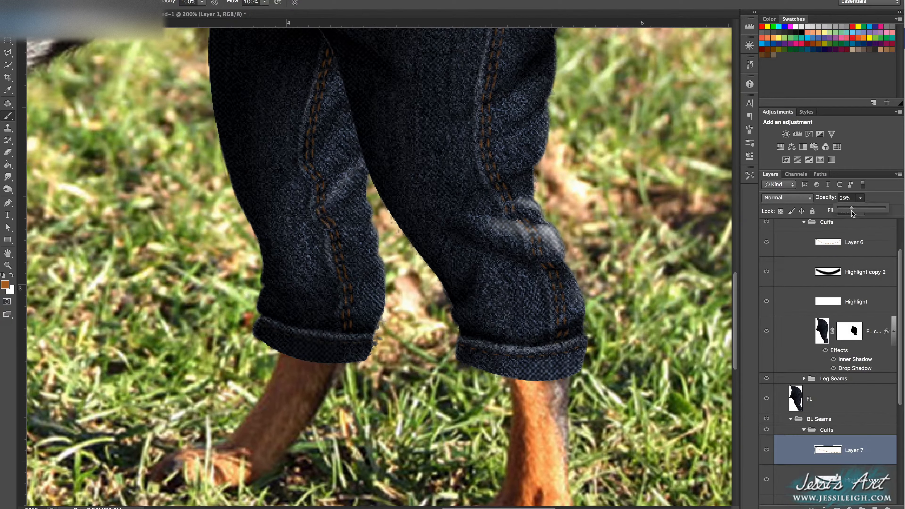
click(855, 486)
click(861, 198)
drag(885, 210, 852, 210)
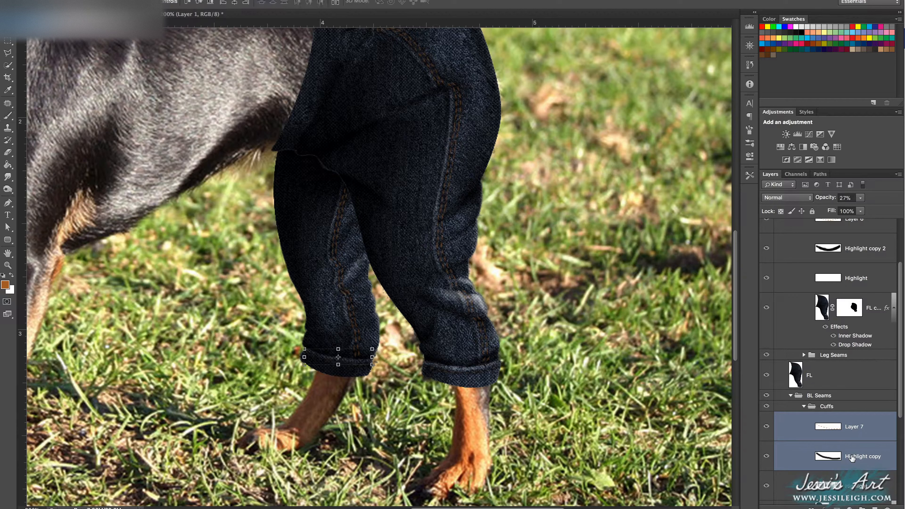
- Balance the stitching opacity between the two cuffs, setting the front cuff's Layer 6 to 50%
right_click(795, 240)
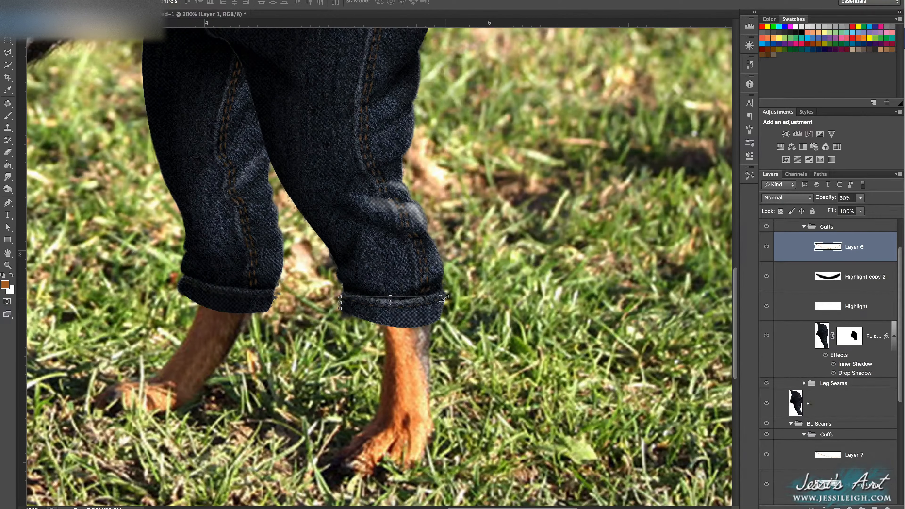
right_click(452, 348)
click(854, 455)
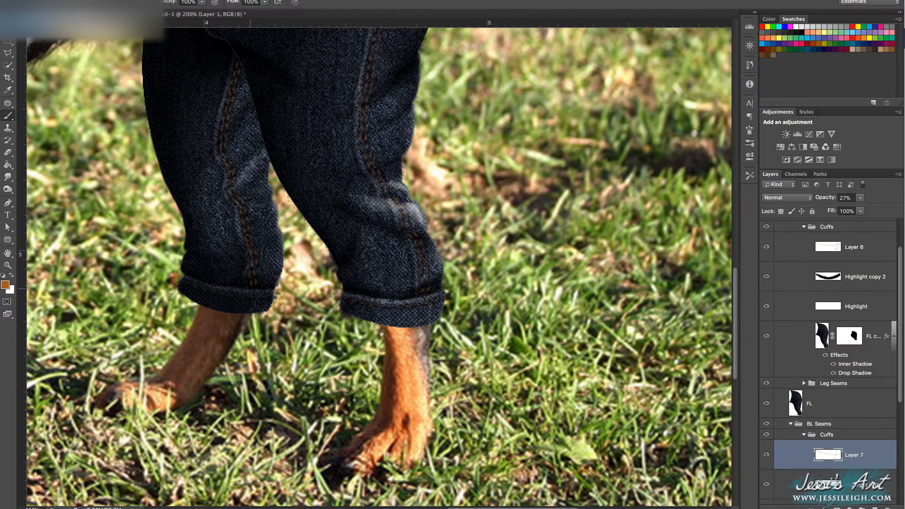
click(852, 485)
click(854, 247)
key(i)
click(860, 198)
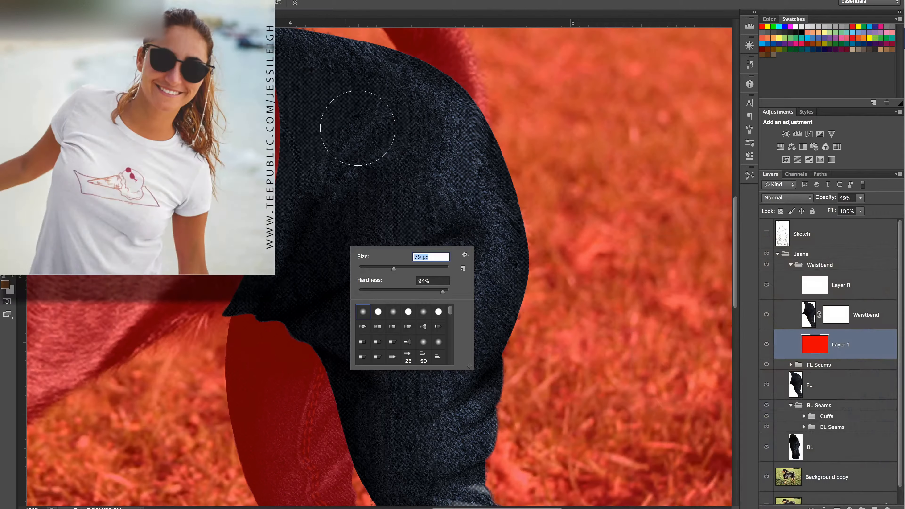
- Mask the Waistband denim copy to a strip along the waist and apply a Soft Light inner shadow and a drop shadow
mouse_move(354, 125)
mouse_down()
mouse_move(404, 162)
mouse_move(370, 287)
mouse_move(313, 410)
mouse_up()
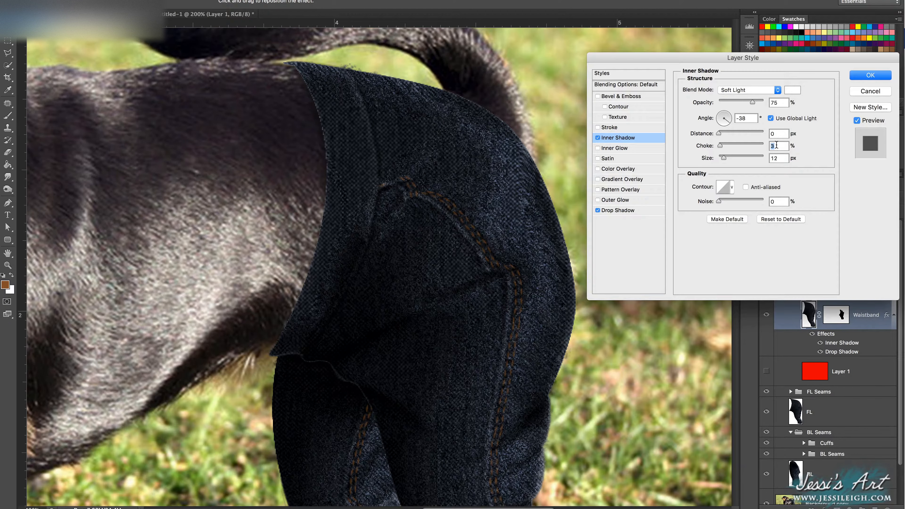
click(618, 210)
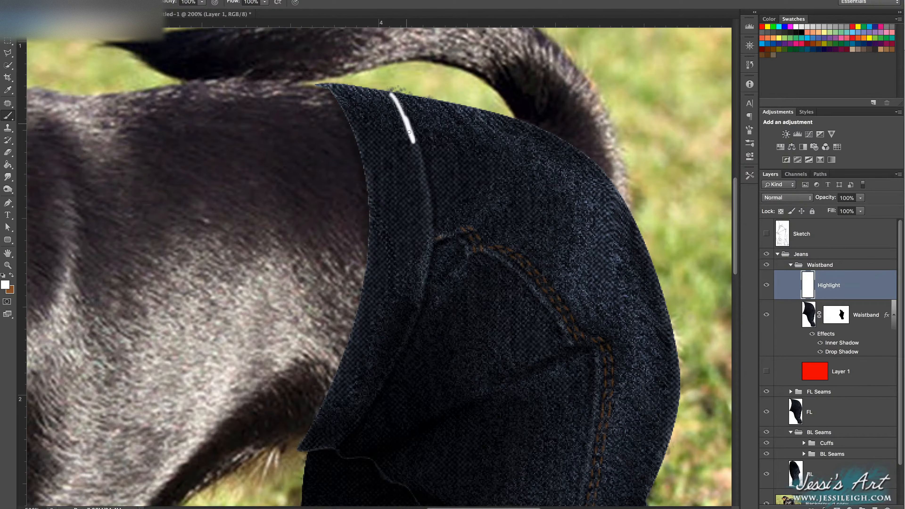
- Paint white lines along both waistband edges on the Highlight layer and blend them with Soft Light at 49% opacity
drag(404, 32, 410, 297)
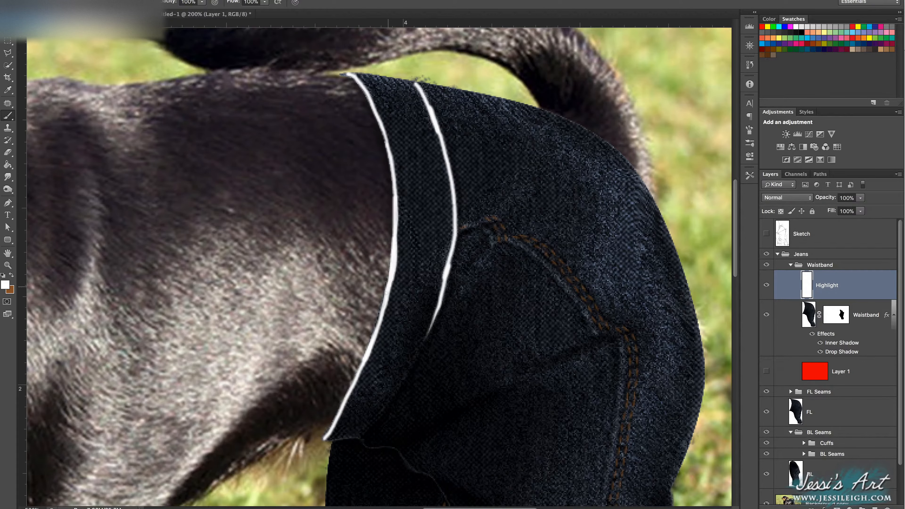
drag(860, 198, 839, 214)
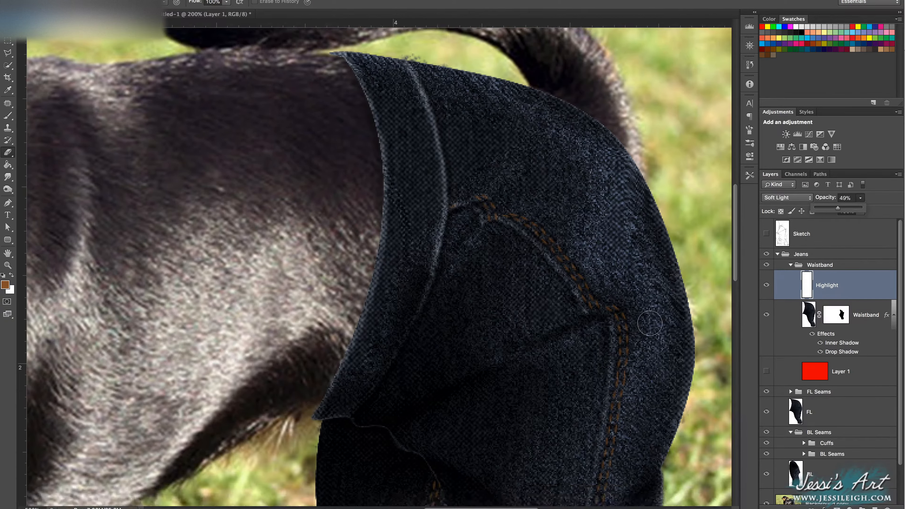
- Paint black shadow lines along both waistband edges on a new layer, set to Soft Light at 50% opacity
key(ctrl+shift+alt+n)
mouse_move(403, 76)
mouse_down()
mouse_move(440, 189)
mouse_move(446, 293)
mouse_up()
key(b)
drag(333, 409, 351, 70)
click(787, 197)
drag(860, 198, 845, 211)
- Add orange waistband stitching on a new layer with a 7 px dashed brush at 1000% spacing, and lower its opacity
key(x)
click(749, 130)
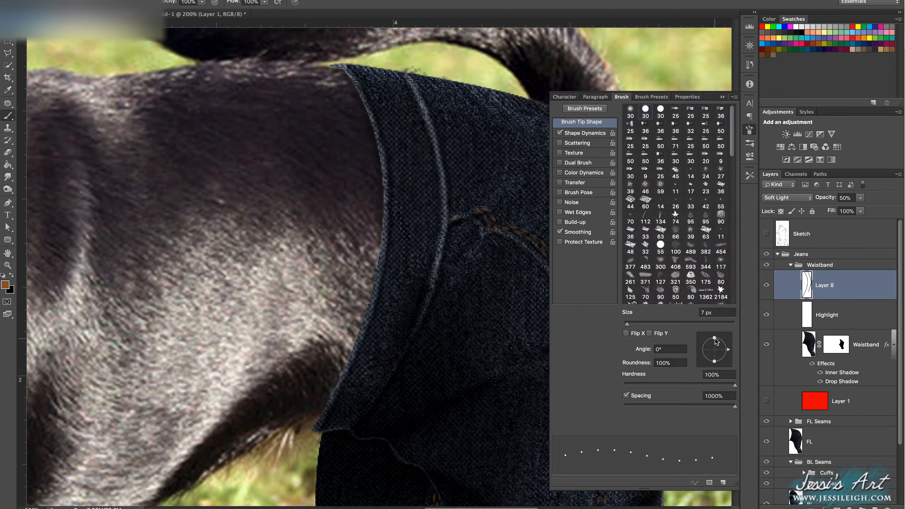
click(749, 130)
click(875, 507)
drag(860, 197, 839, 211)
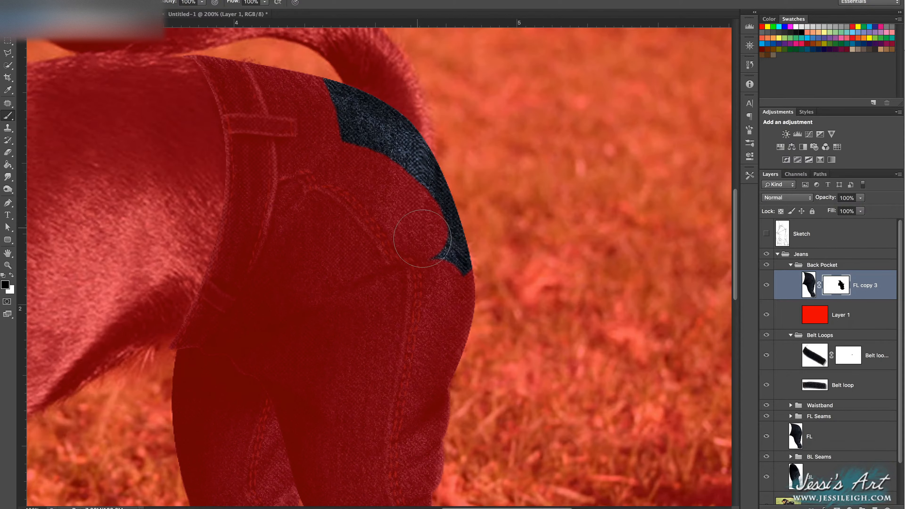
- Mask FL copy 3 to a back pocket shape and apply a 36% drop shadow with 5 px distance and 1 px size
drag(422, 238, 442, 214)
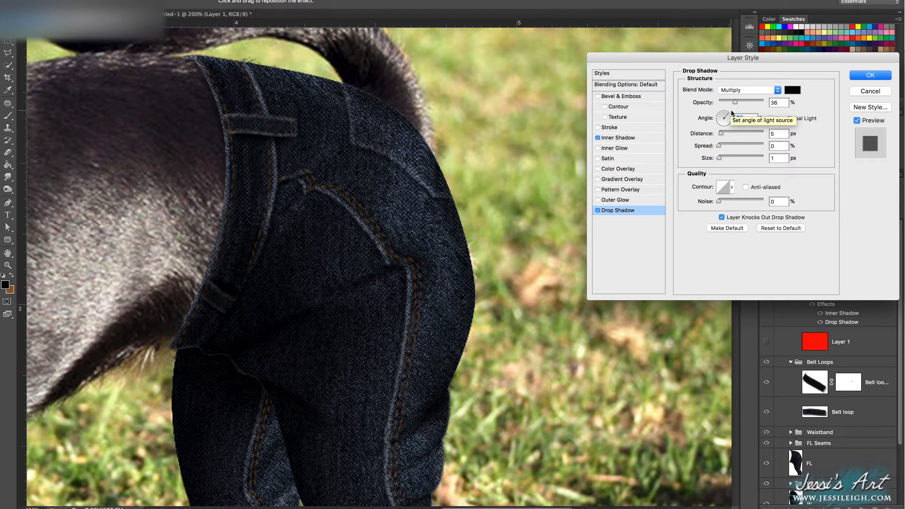
key(Return)
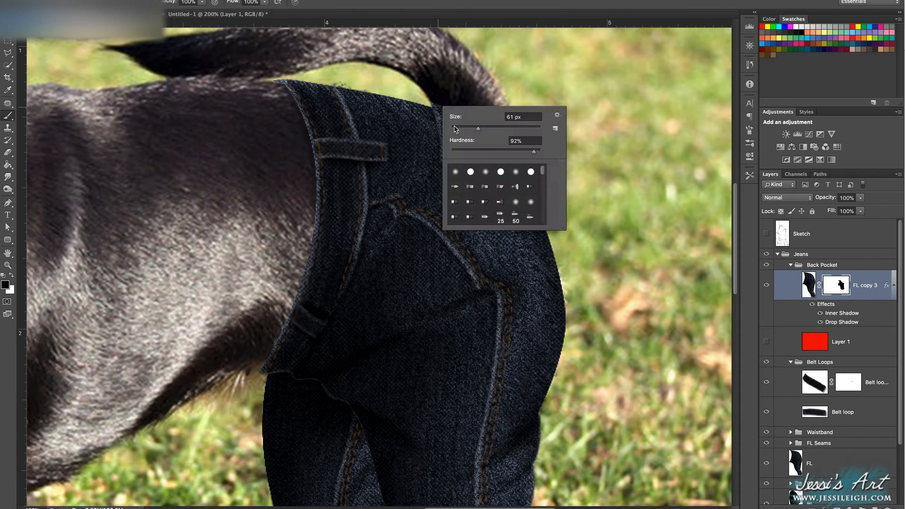
- Paint white lines along the back pocket's edges on the Highlight layer, blend them with Soft Light and lower the opacity
key(Return)
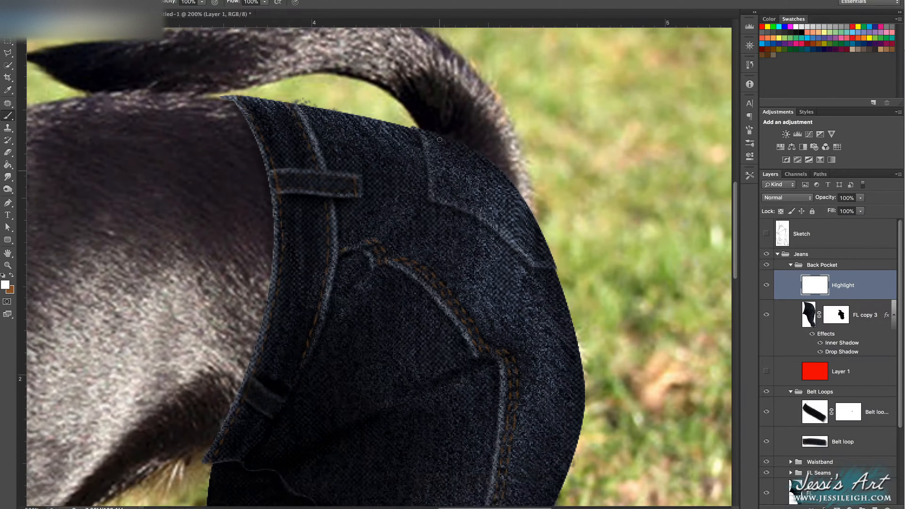
drag(403, 160, 542, 298)
drag(432, 229, 420, 165)
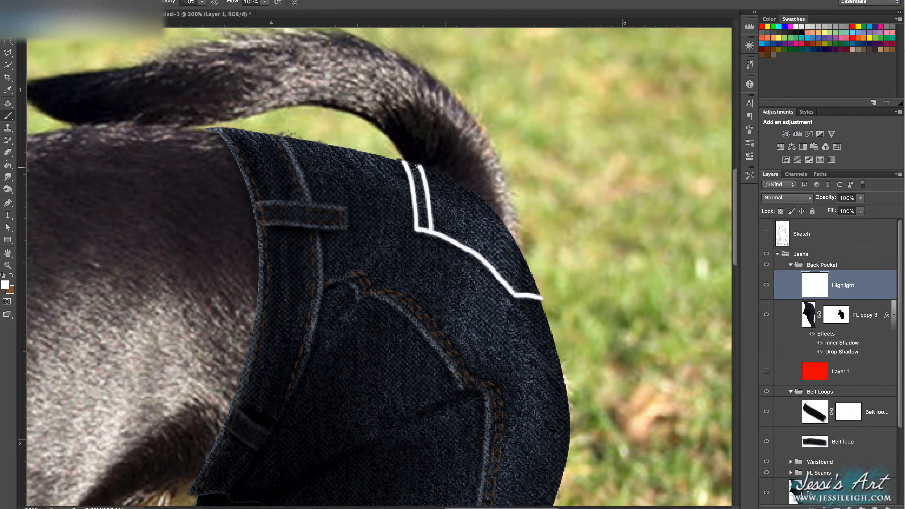
click(788, 198)
drag(860, 208, 827, 210)
- Paint black lines beside the back pocket's edges on a new layer named Shadow, set to Soft Light at 78% opacity
click(875, 507)
double_click(841, 286)
text(Shadow)
click(5, 285)
mouse_move(418, 166)
mouse_down()
mouse_move(429, 228)
mouse_move(421, 225)
mouse_move(541, 295)
mouse_up()
drag(429, 217, 538, 285)
click(795, 199)
drag(860, 198, 844, 211)
- Add orange dashed stitching along the back pocket's edges on a new layer at 50% opacity
click(874, 508)
key(x)
click(750, 130)
click(723, 97)
mouse_move(416, 166)
mouse_down()
mouse_move(421, 224)
mouse_move(431, 227)
mouse_up()
drag(421, 224, 535, 290)
drag(421, 215, 537, 287)
drag(860, 198, 838, 210)
key(e)
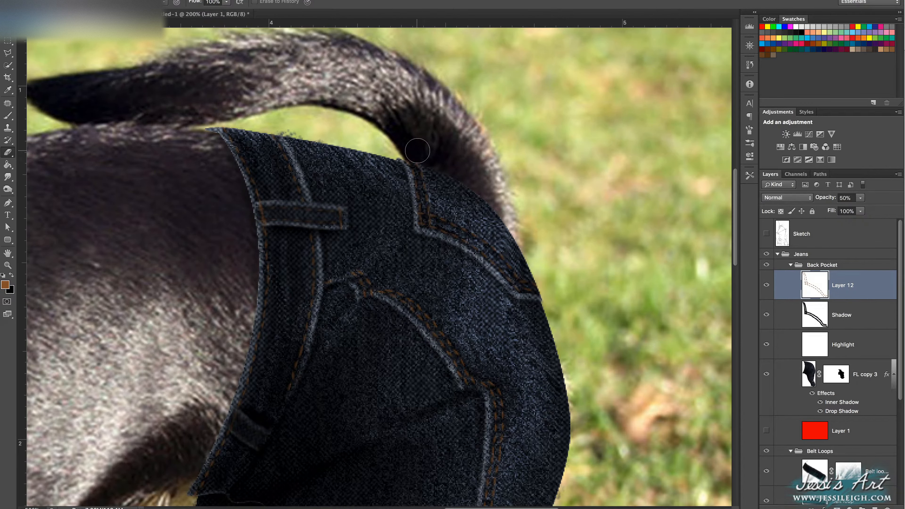
- Retouch the back pocket's shading with white on the Highlight layer and black on the Shadow layer
click(843, 345)
click(5, 285)
click(506, 325)
click(727, 320)
click(841, 315)
click(5, 285)
click(506, 446)
click(728, 319)
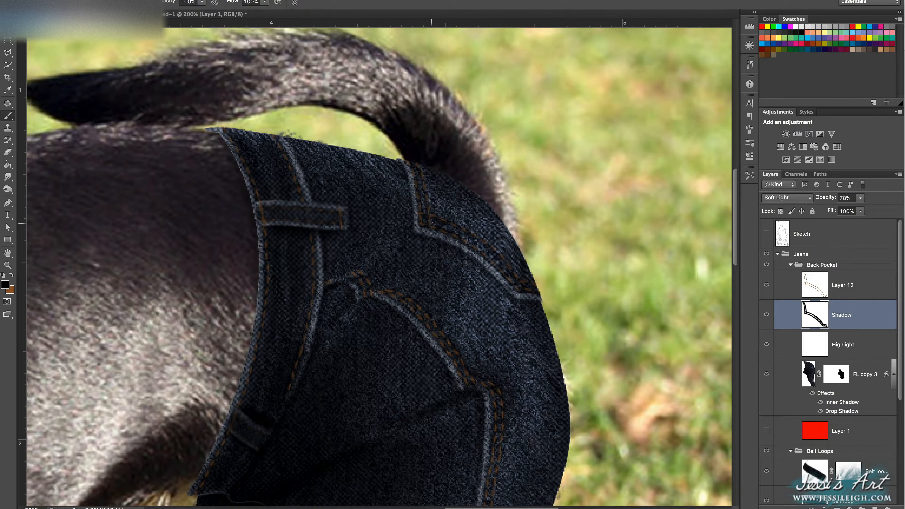
- Collapse the Back Pocket and Belt Loops groups and nudge the Waistband layer slightly upward
scroll(431, 222, down, 4)
scroll(447, 260, up, 2)
click(791, 265)
click(791, 276)
click(791, 287)
click(866, 426)
key(super+t)
drag(479, 68, 479, 64)
key(Return)
right_click(862, 426)
click(766, 338)
scroll(620, 263, down, 4)
scroll(621, 263, up, 1)
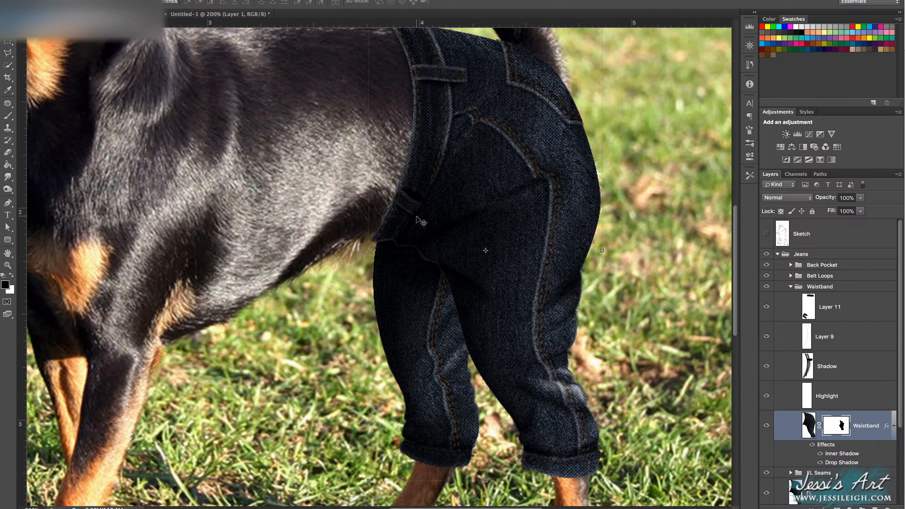
scroll(417, 218, down, 2)
scroll(457, 154, up, 2)
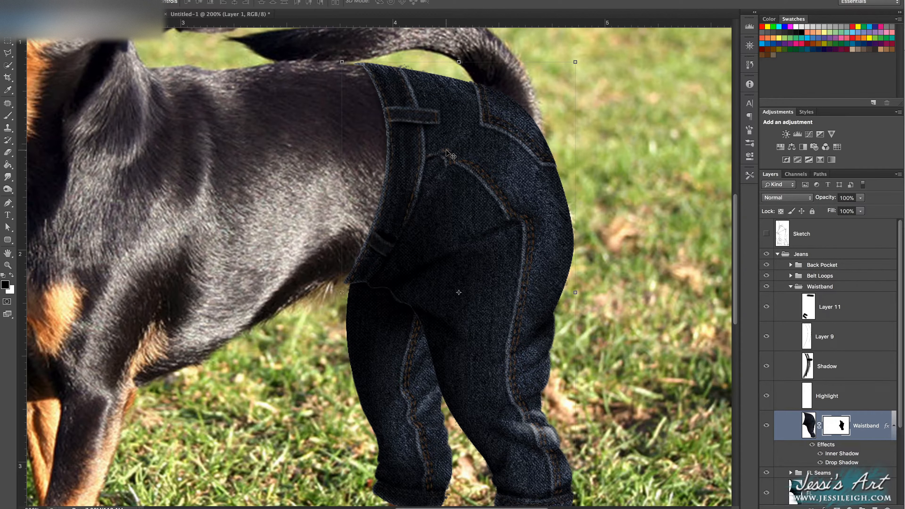
- Paint a black vertical seam behind the waistband on a new FL Seams layer, then duplicate it as a Soft Light layer with reduced opacity
click(791, 287)
click(791, 297)
click(826, 308)
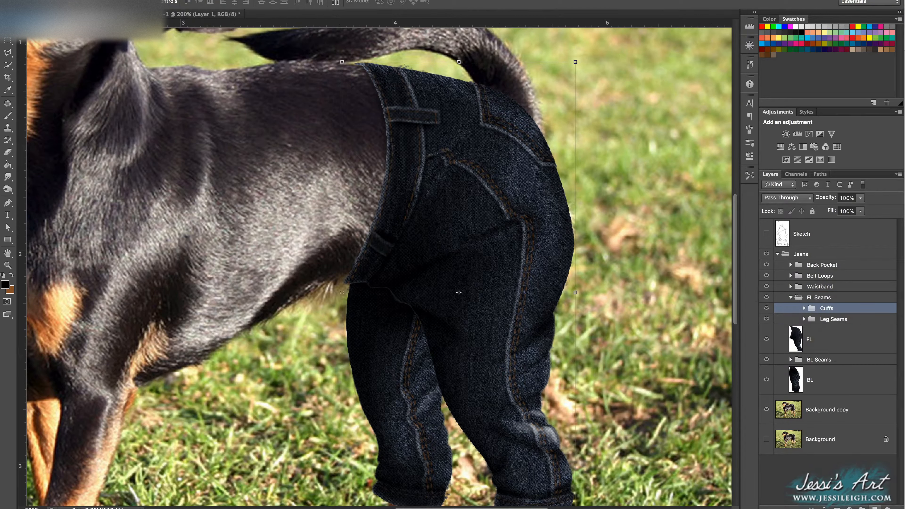
right_click(463, 146)
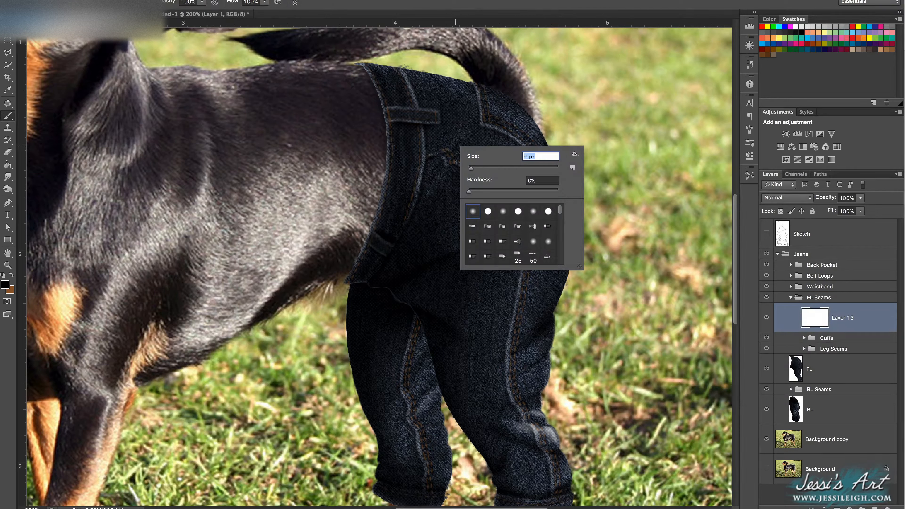
drag(443, 77, 444, 149)
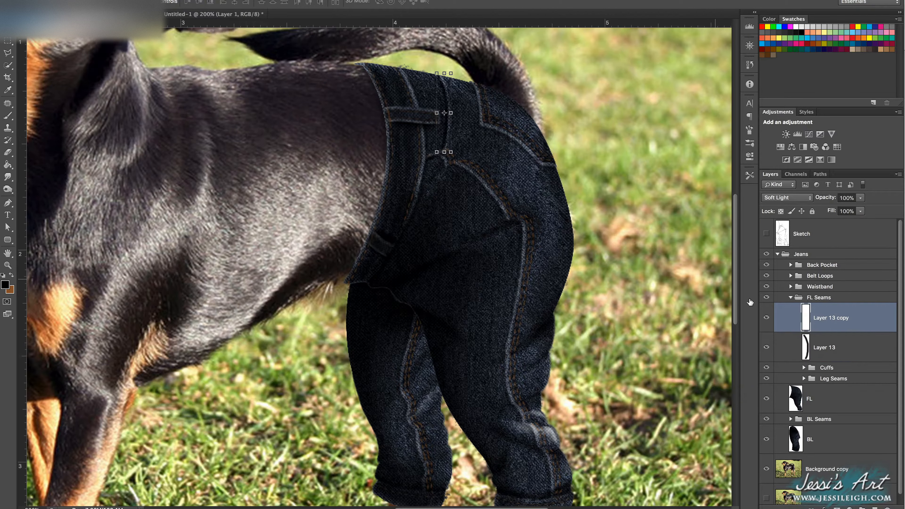
key(8)
key(5)
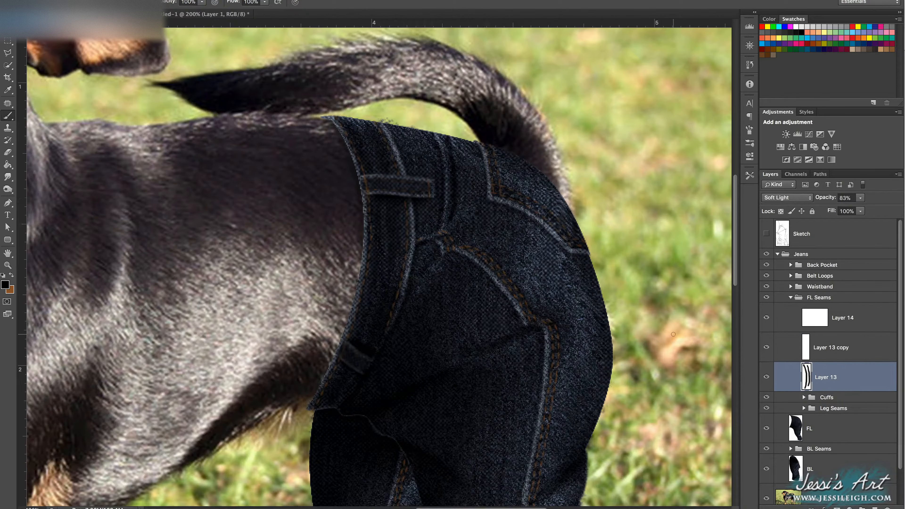
- Stitch the vertical back seam in orange on Layer 14 with the 7 px dashed brush at 20% roundness and 1000% spacing
key(F5)
drag(714, 209, 714, 217)
click(560, 133)
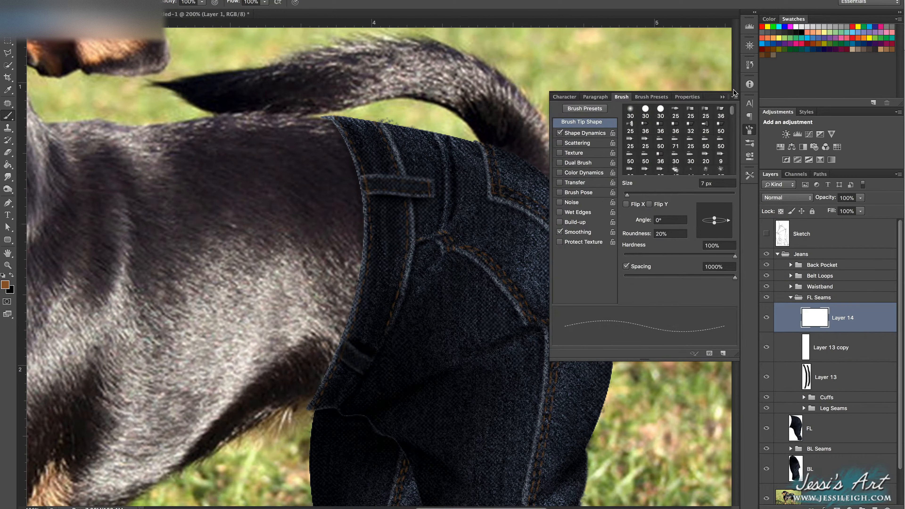
click(723, 96)
click(826, 378)
key(e)
click(842, 318)
key(b)
drag(438, 135, 446, 230)
key(e)
right_click(465, 237)
mouse_move(447, 138)
mouse_down()
mouse_move(456, 214)
mouse_move(448, 228)
mouse_up()
- Retouch the vertical seam's shadow and highlight on Layer 13 and Layer 13 copy
click(821, 377)
key(b)
key(x)
click(812, 350)
click(5, 285)
click(727, 319)
drag(447, 151, 457, 199)
click(5, 285)
click(727, 319)
- Group Layer 13, Layer 13 copy and Layer 14 as Back seam and add a new layer above the group
click(826, 377)
key(super+minus)
key(super+minus)
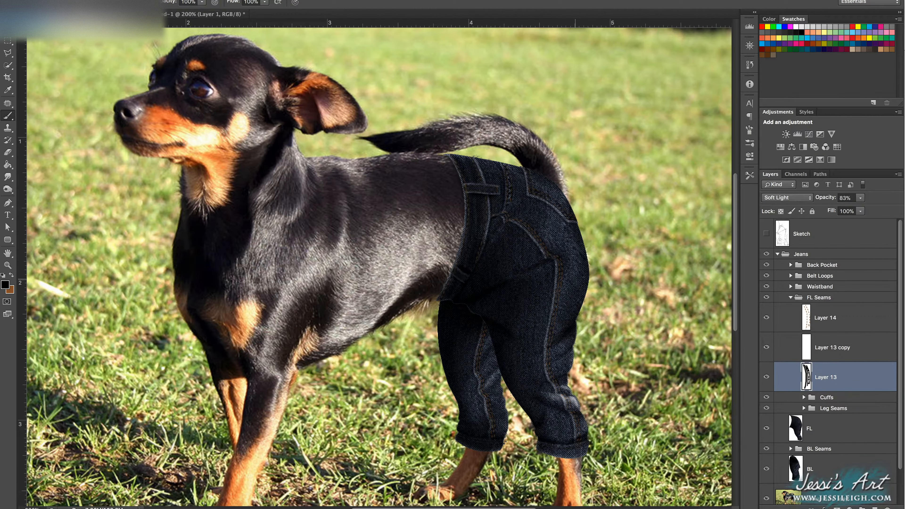
shift+click(849, 321)
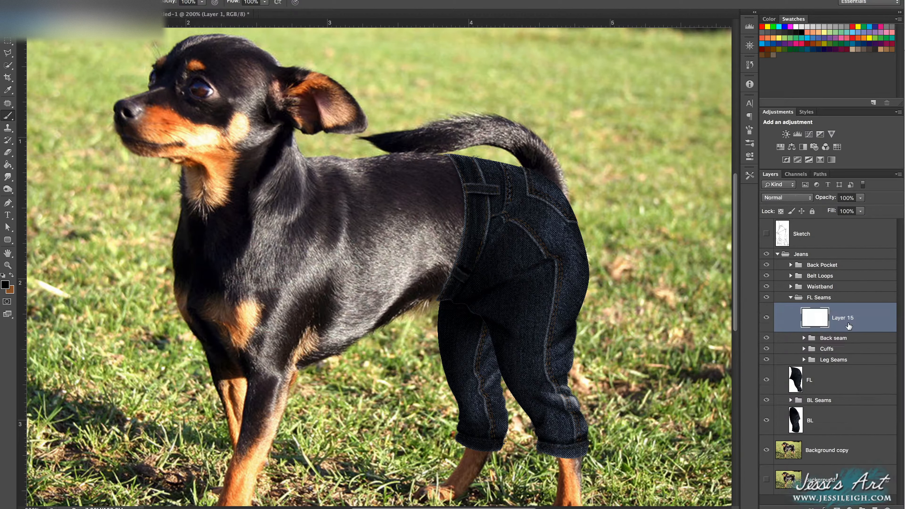
- Paint a black curve for the front pocket opening on Layer 15, set to Soft Light at 50% opacity
key(super+plus)
right_click(354, 242)
mouse_move(357, 238)
mouse_down()
mouse_move(376, 232)
mouse_move(423, 171)
mouse_up()
click(787, 197)
click(778, 312)
key(5)
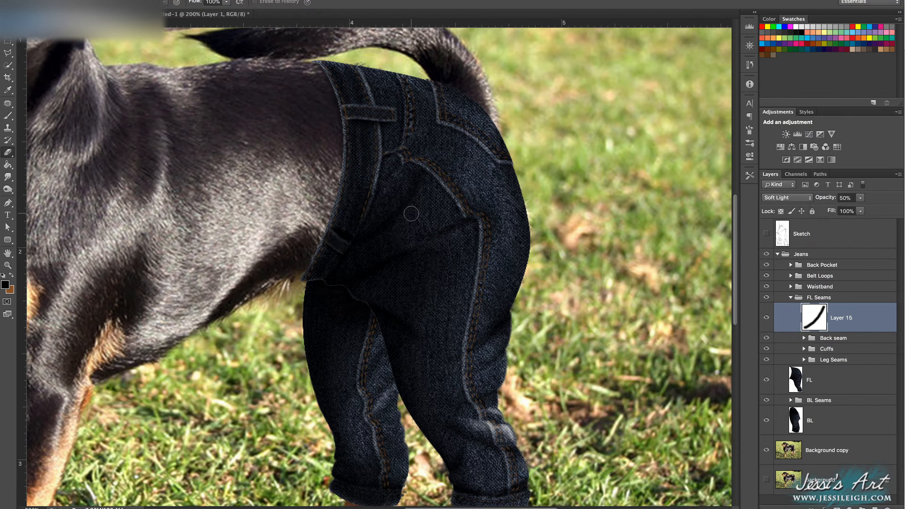
- Paint a white highlight along the front pocket curve on a new layer and change its blend mode
key(super+plus)
click(5, 285)
click(875, 508)
right_click(352, 233)
drag(346, 235, 445, 137)
click(787, 198)
- Add orange dashed stitching along the front pocket curve on a new layer at 50% opacity
click(875, 507)
right_click(451, 177)
click(749, 130)
drag(637, 277, 735, 278)
click(749, 129)
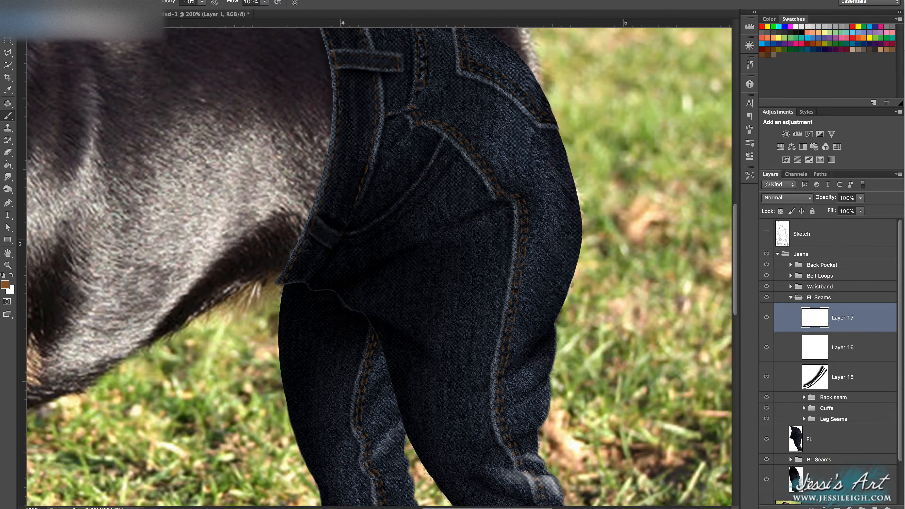
drag(438, 178, 454, 153)
click(861, 197)
drag(862, 207, 838, 208)
- Group Layers 15, 16 and 17 as Front Pocket
shift+click(877, 377)
key(super+g)
double_click(827, 308)
text(Front Pocket)
- Reposition the front pocket artwork and adjust its stitching on Layer 17 to fit between the waistband and yoke seam
key(super+t)
drag(463, 248, 477, 259)
click(862, 329)
click(442, 137)
click(417, 187)
key(v)
drag(467, 134, 466, 124)
key(Return)
- Deepen the black shadow along the front pocket's curve on Layer 15 with a reduced-opacity brush
click(854, 388)
key(l)
key(Return)
click(855, 358)
key(b)
key(x)
right_click(377, 266)
key(Escape)
click(854, 388)
key(x)
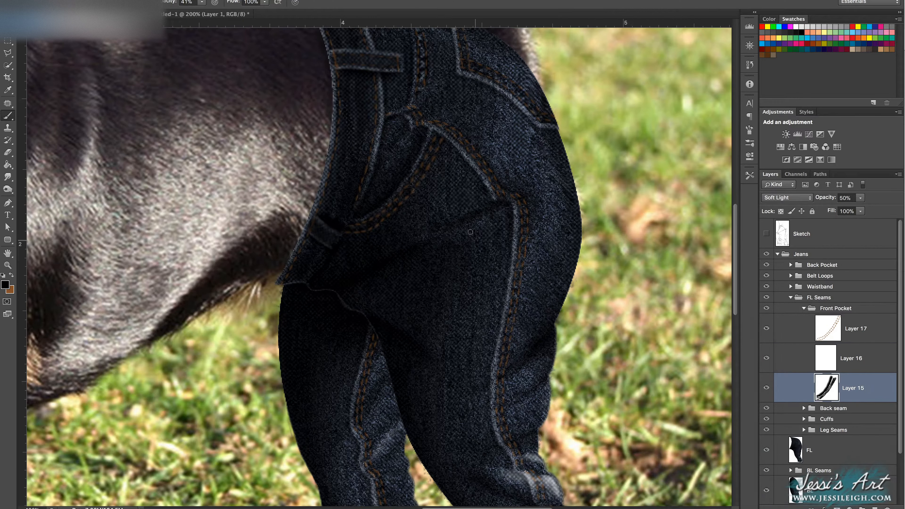
click(202, 2)
mouse_move(397, 208)
mouse_down()
mouse_move(427, 159)
mouse_move(348, 231)
mouse_up()
- Collapse the Front Pocket group and burn the denim on the BL and FL leg layers with a 19 px soft brush
click(855, 329)
key(o)
key(super+minus)
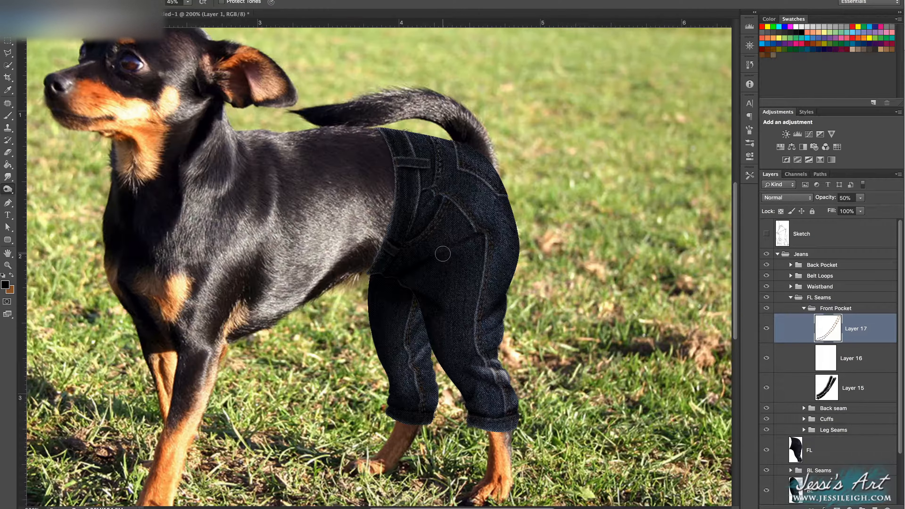
click(804, 308)
click(806, 392)
key(super+plus)
key(super+plus)
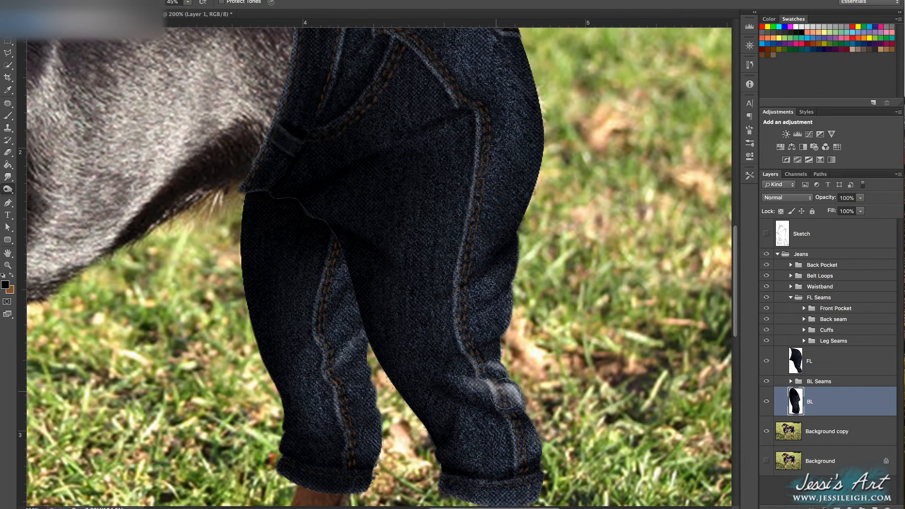
click(815, 361)
right_click(569, 390)
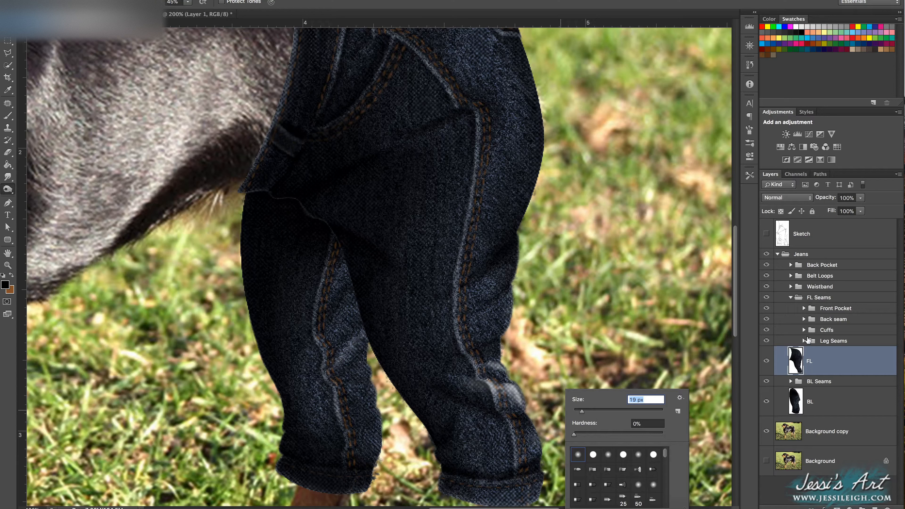
- Patch the pale blotch across the front leg's knee seam on the FL copy layer in Leg Seams
click(805, 341)
key(j)
key(super+plus)
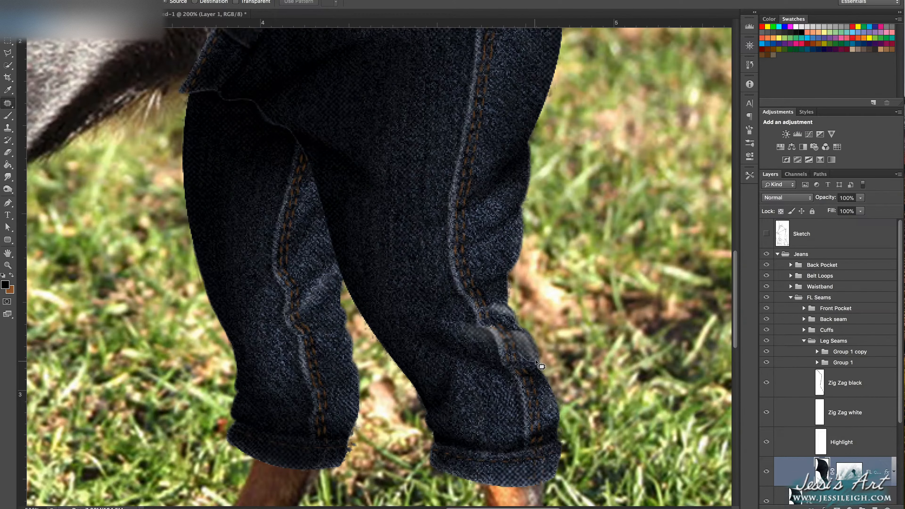
drag(495, 339, 496, 341)
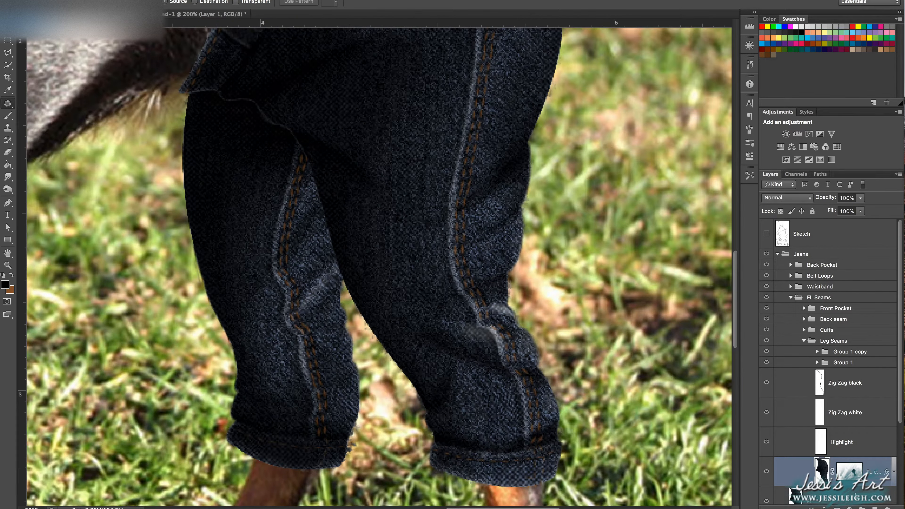
- Patch the pale area in front of the knee seam on the FL layer with darker denim
key(alt+bracketleft)
drag(478, 338, 494, 386)
key(super+d)
- Patch the remaining bright spots behind the knee seam on the FL copy layer
click(821, 427)
drag(502, 318, 504, 317)
drag(501, 311, 516, 339)
key(super+d)
key(super+minus)
scroll(540, 283, up, 3)
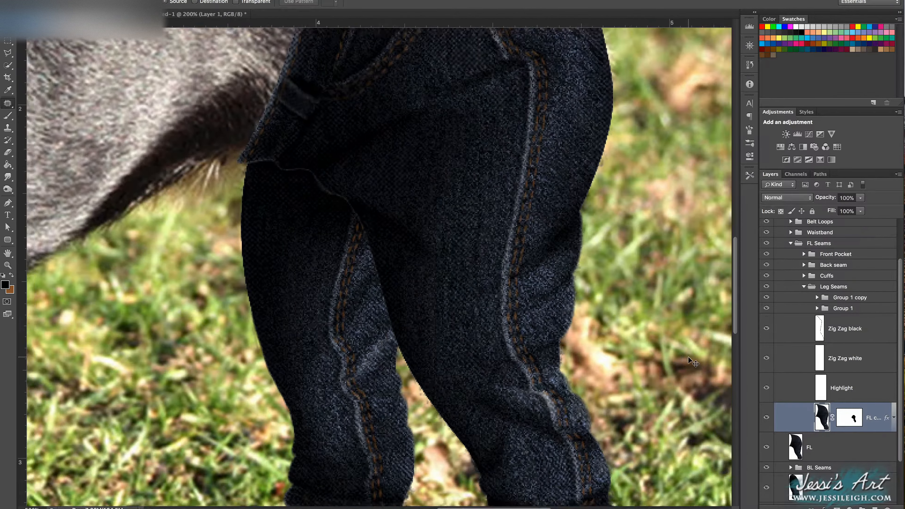
key(super+minus)
scroll(571, 299, up, 2)
click(820, 447)
scroll(379, 267, up, 2)
click(6, 157)
key(super+plus)
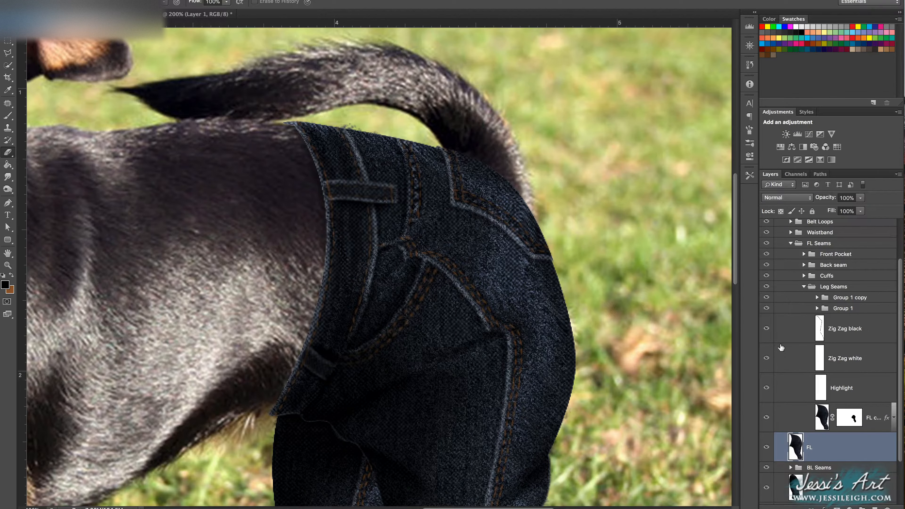
- Paint an orange rivet dot at the back pocket's corner on a new layer above Back Pocket, using a 14 px hard brush
key(b)
key(x)
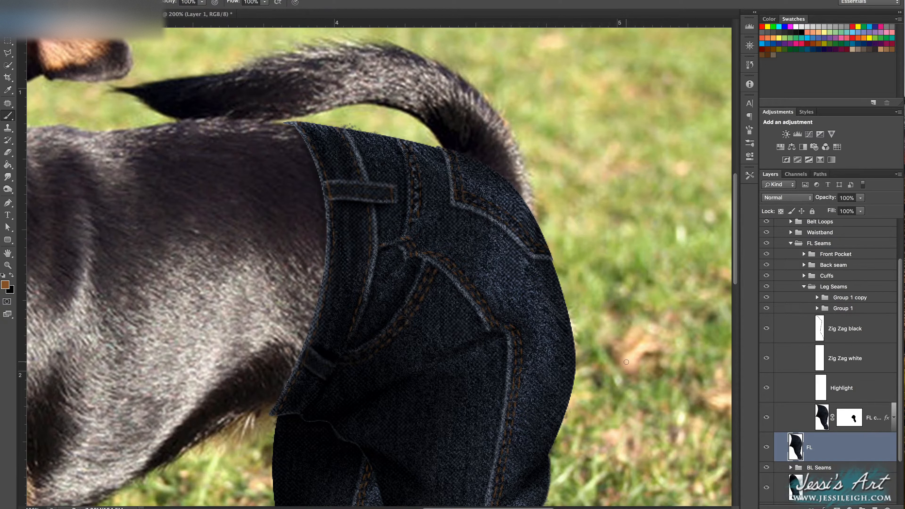
right_click(626, 362)
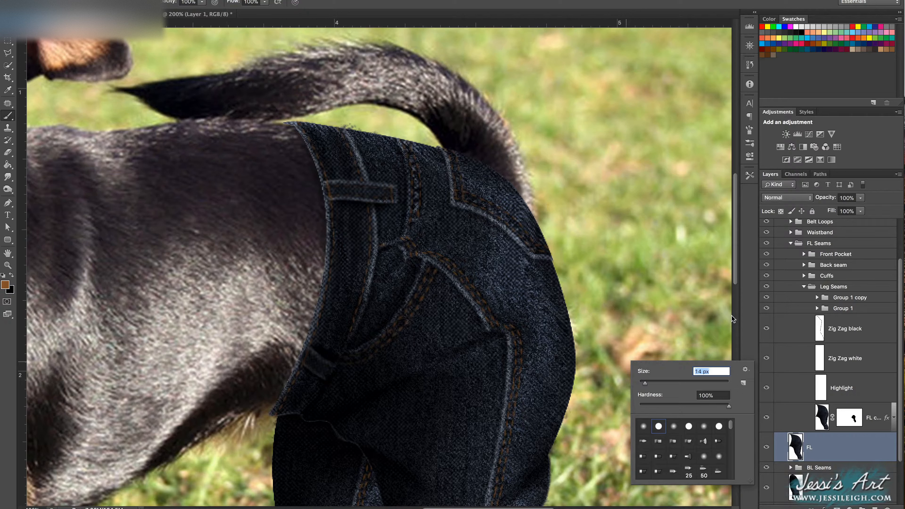
scroll(823, 276, up, 5)
click(818, 265)
click(876, 507)
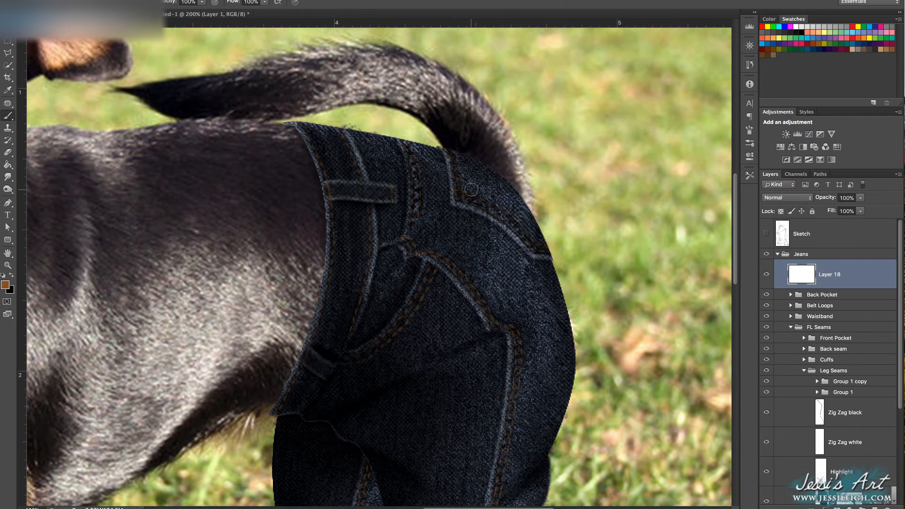
click(460, 196)
- Add a Bevel & Emboss layer style to the orange rivet dot with Contour enabled and set to Cone
click(824, 508)
click(841, 427)
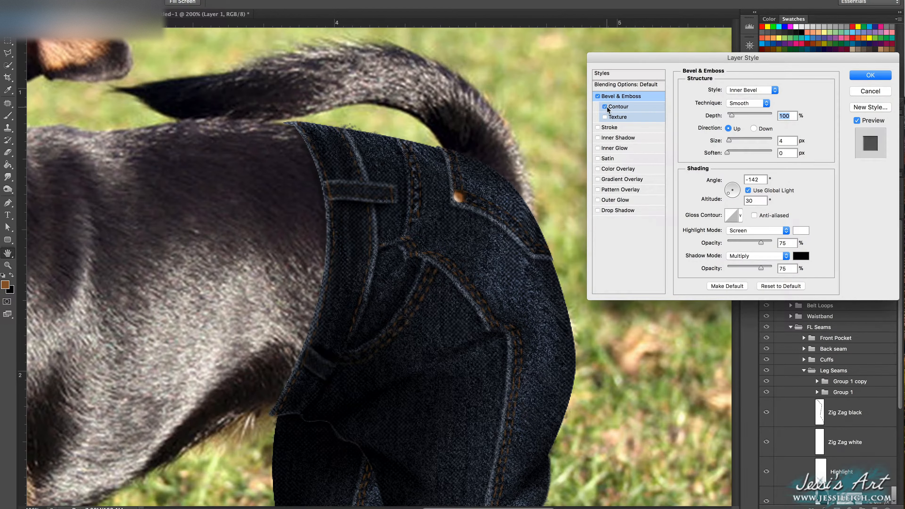
click(610, 107)
click(723, 93)
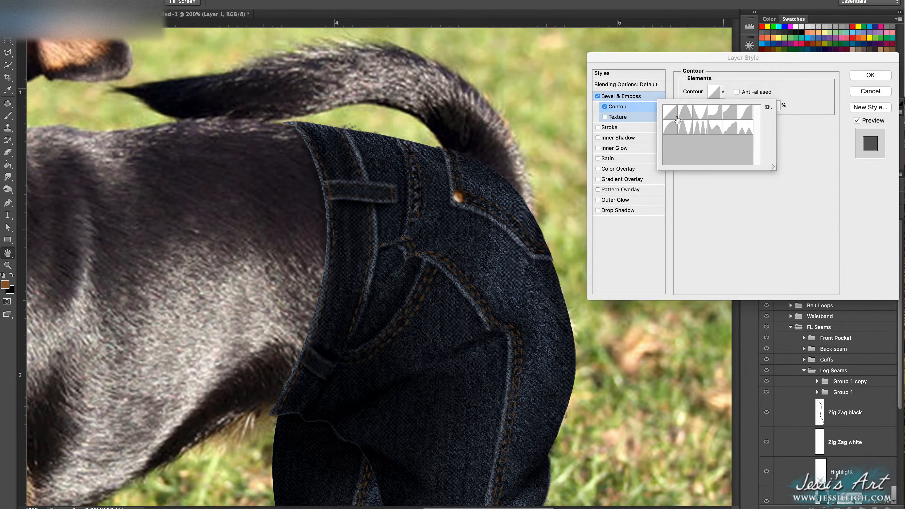
double_click(686, 115)
- Reshape the Cone contour into a custom two-peaked curve with a central dip at 49% input and 22% output
click(714, 92)
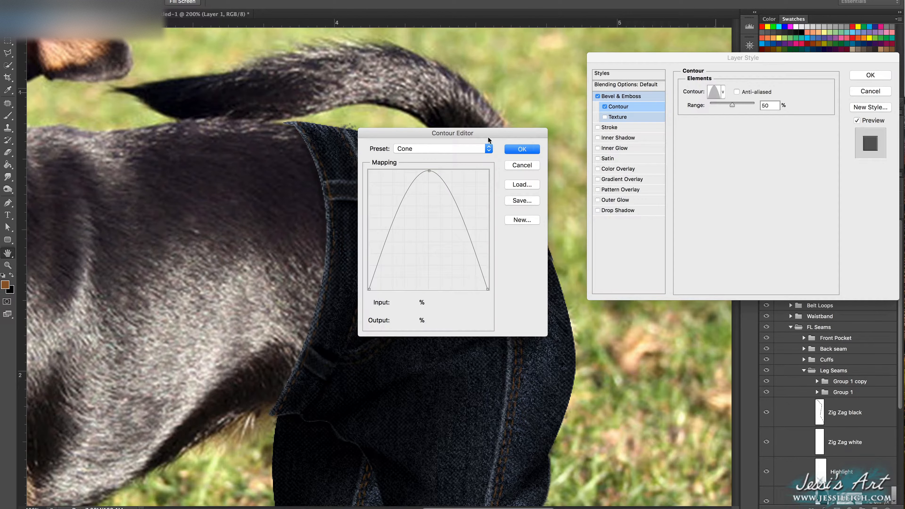
drag(460, 132, 254, 129)
drag(236, 174, 231, 258)
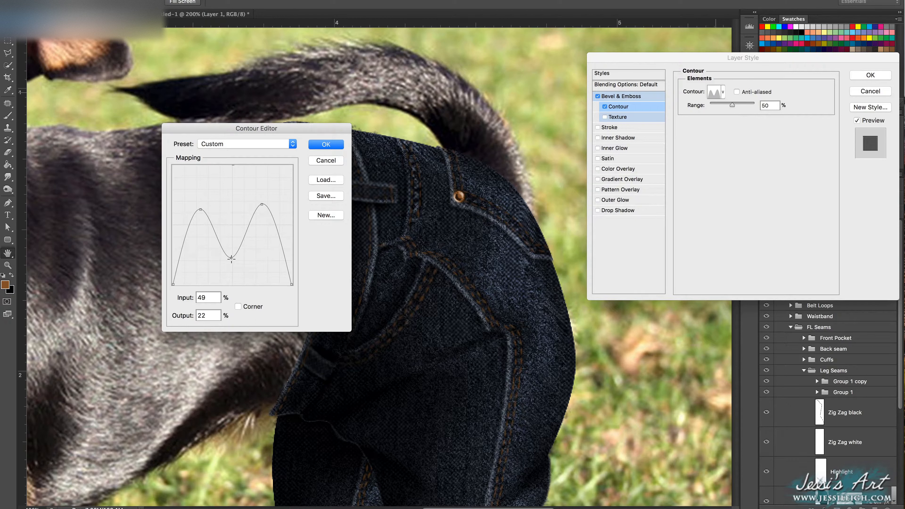
click(319, 145)
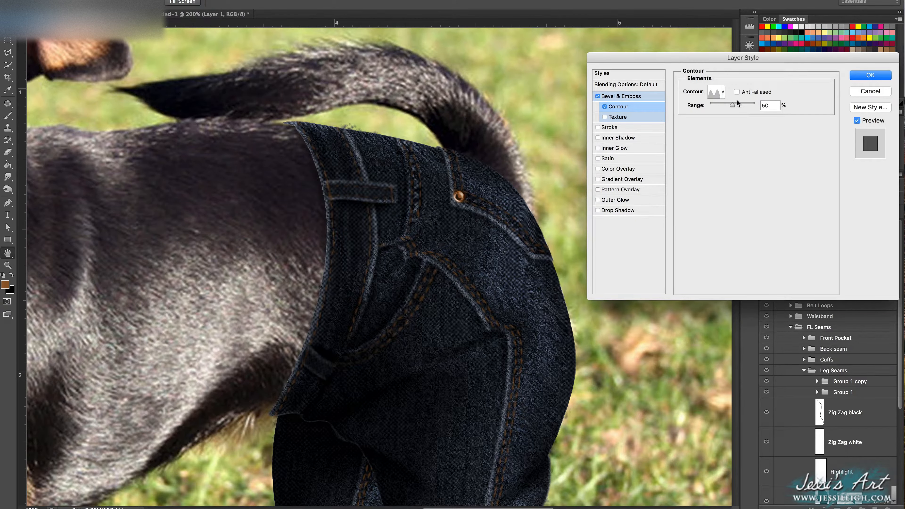
- Set the rivet's bevel contour to the Ring preset and turn off global light for its shading
click(723, 91)
click(745, 112)
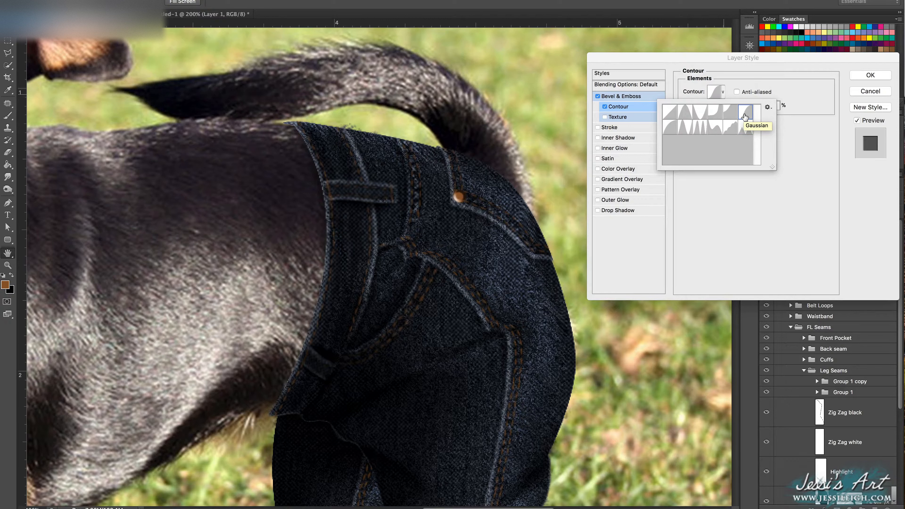
click(717, 129)
click(685, 130)
click(743, 223)
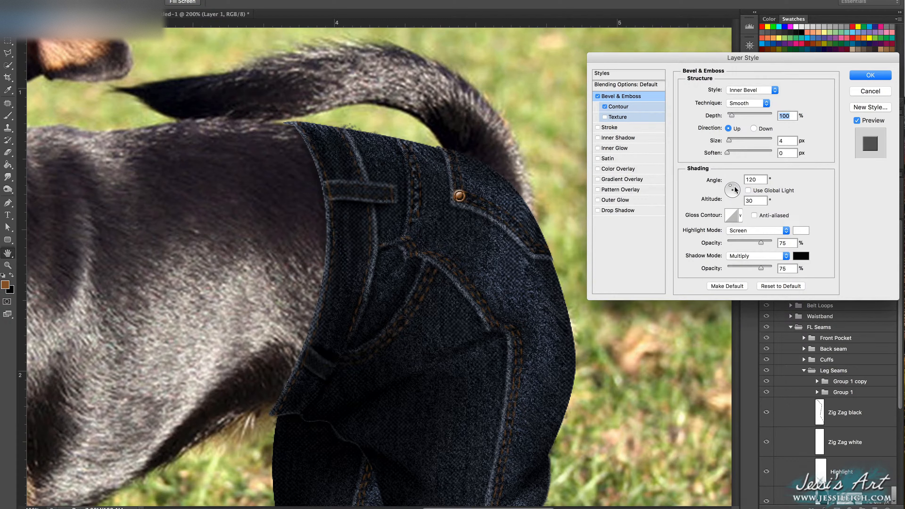
- Add a warm grey Color Overlay to the rivet in Normal mode at 100% opacity
click(611, 169)
click(792, 91)
click(638, 435)
click(556, 387)
click(564, 404)
click(533, 405)
mouse_move(534, 395)
mouse_down()
mouse_move(502, 377)
mouse_move(530, 391)
mouse_up()
click(726, 320)
- Enable Texture under the rivet's Bevel & Emboss and apply the layer style
click(617, 106)
click(617, 117)
click(633, 97)
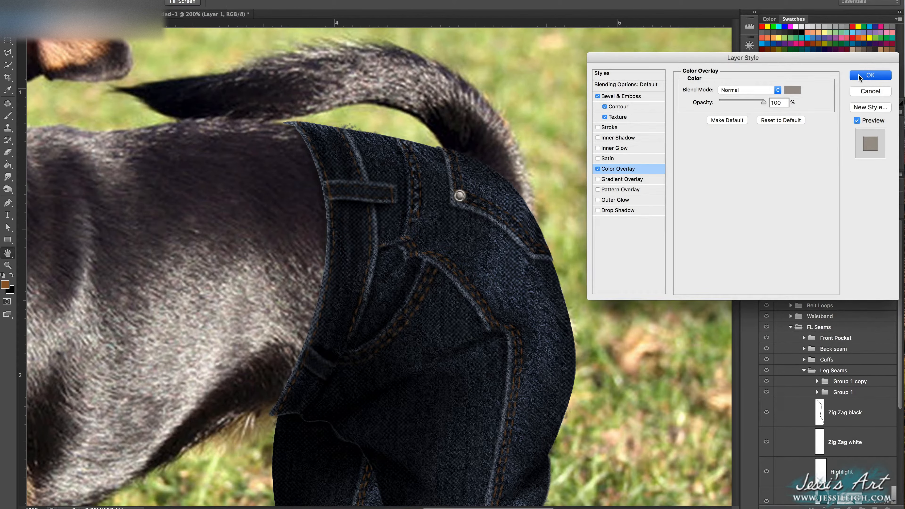
click(858, 74)
- Reshape the rivet's Ring bevel contour into a custom curve with a steeper drop and apply it
key(ctrl+t)
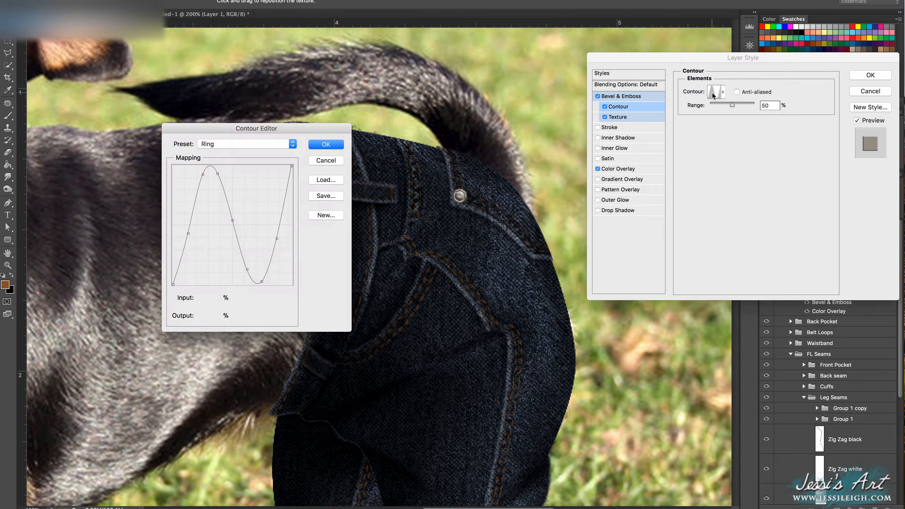
drag(247, 269, 257, 281)
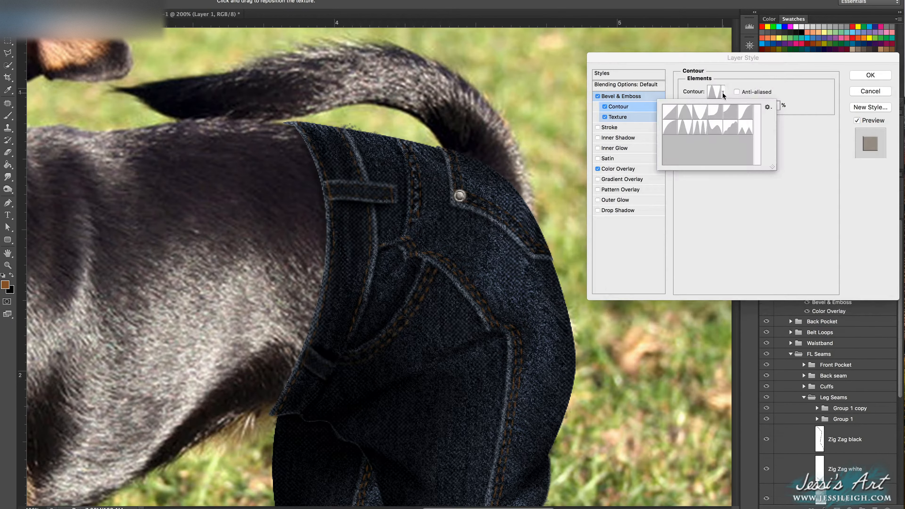
click(686, 127)
click(712, 90)
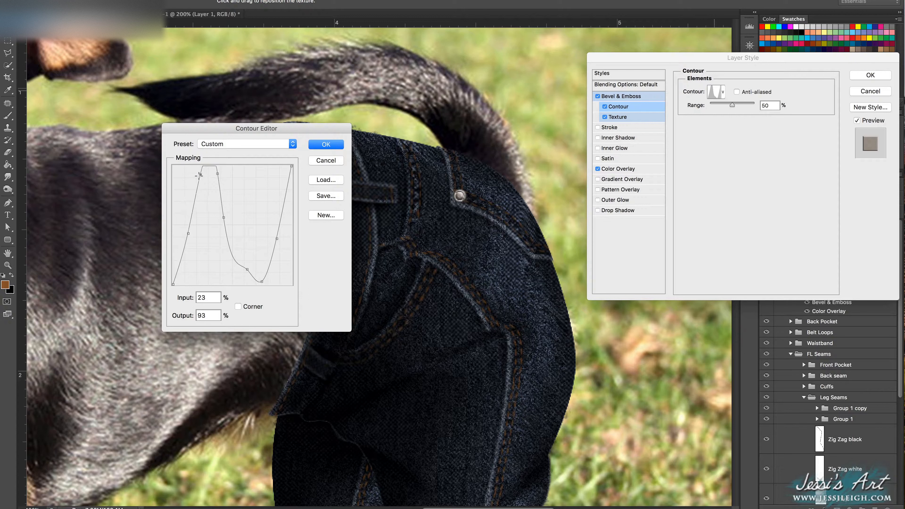
drag(220, 218, 213, 222)
drag(276, 239, 270, 232)
click(326, 144)
click(871, 75)
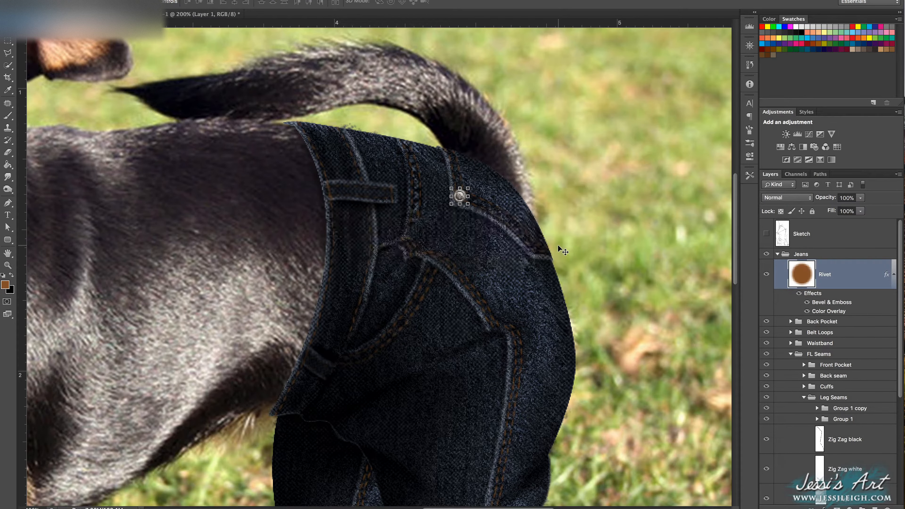
- Rasterize the Rivet layer's style and duplicate the layer as Rivet copy
right_click(845, 269)
click(779, 262)
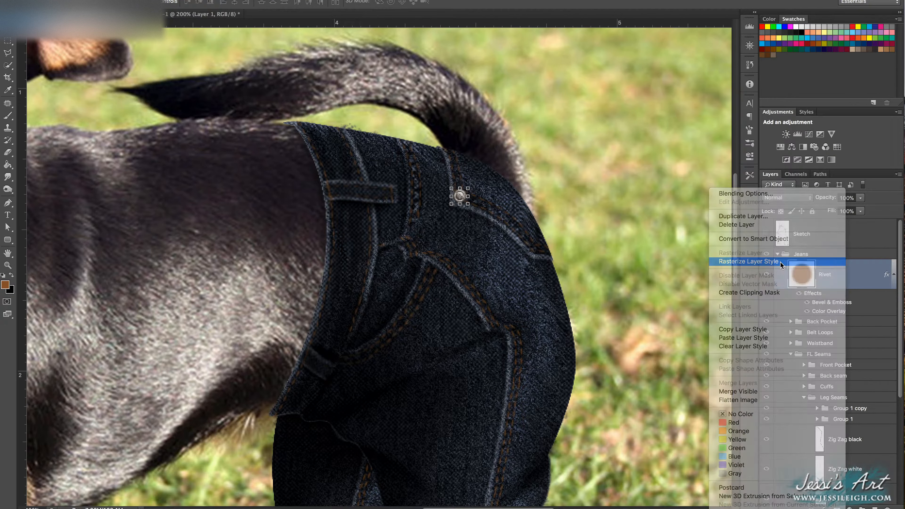
key(super+plus)
key(super+plus)
drag(650, 234, 547, 217)
right_click(849, 264)
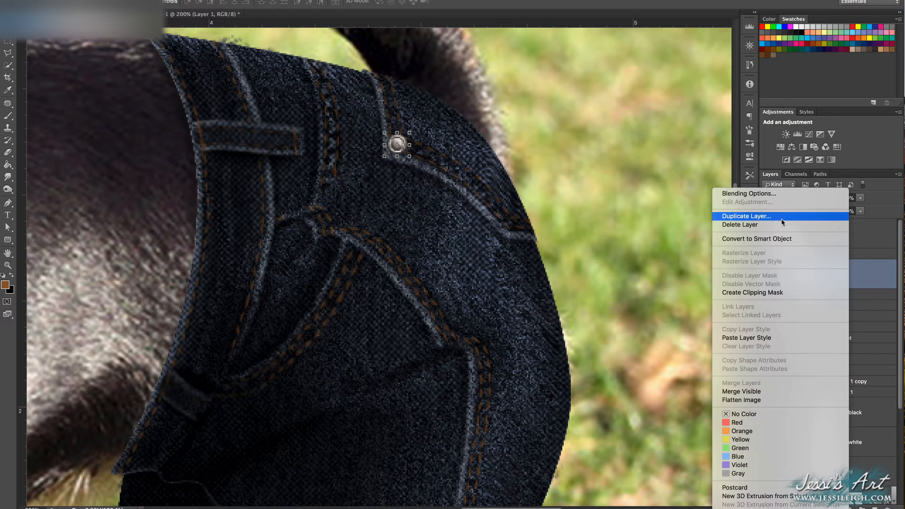
click(781, 218)
click(553, 209)
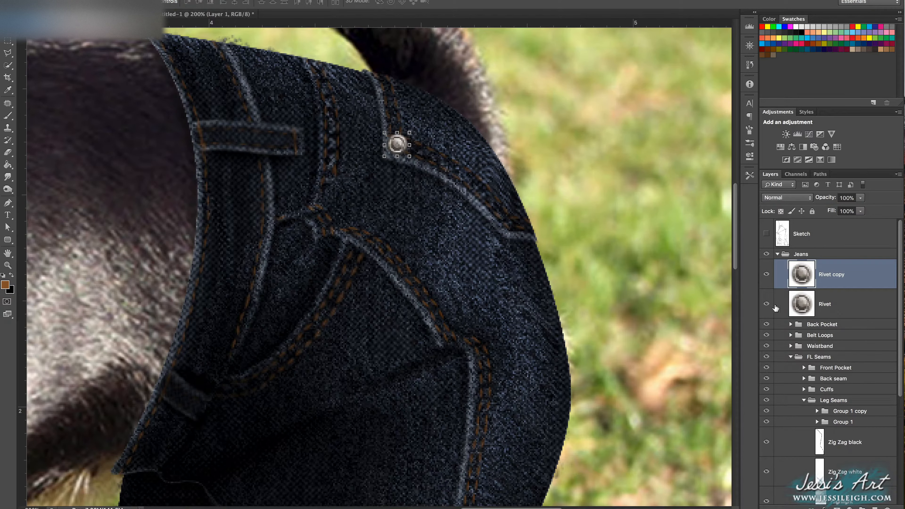
- Squash Rivet copy to 88.24% height and tilt it slightly to sit on the back pocket's corner
click(410, 145)
mouse_move(398, 133)
mouse_down()
mouse_move(415, 147)
mouse_move(403, 148)
mouse_up()
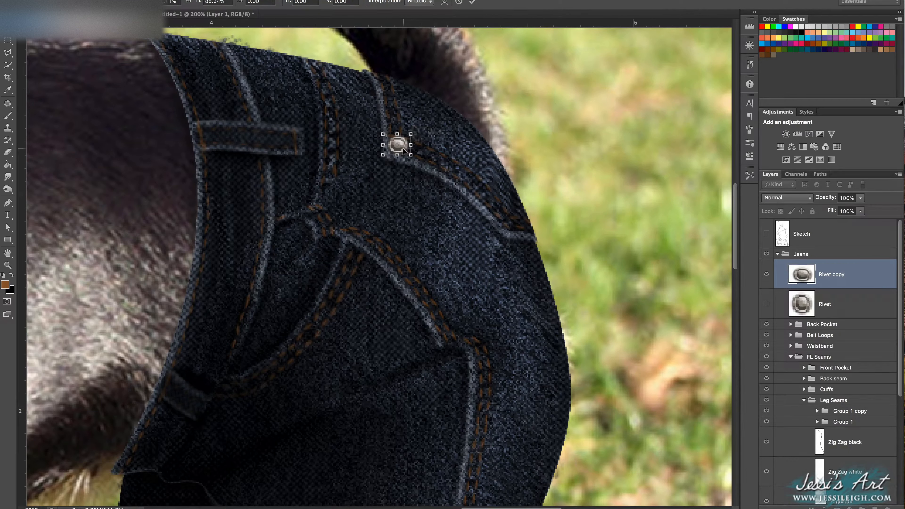
click(476, 3)
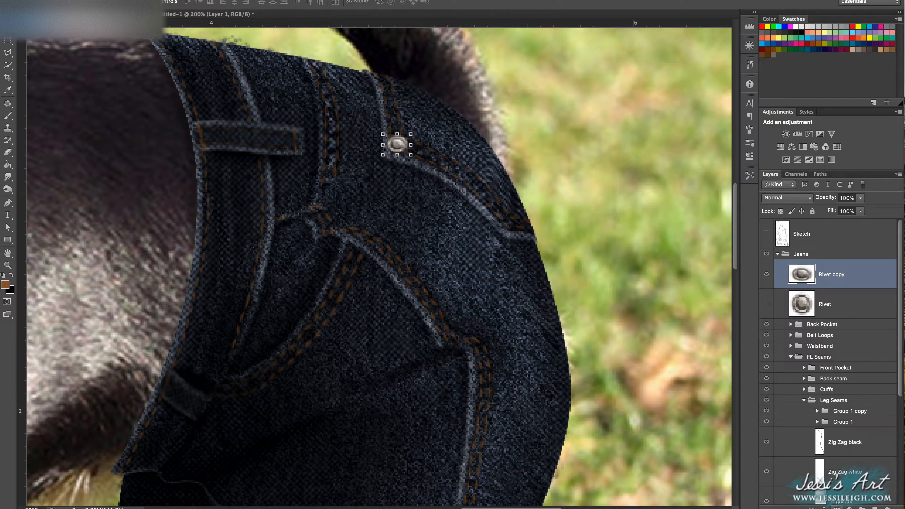
click(824, 508)
click(410, 146)
drag(420, 131, 422, 136)
click(476, 3)
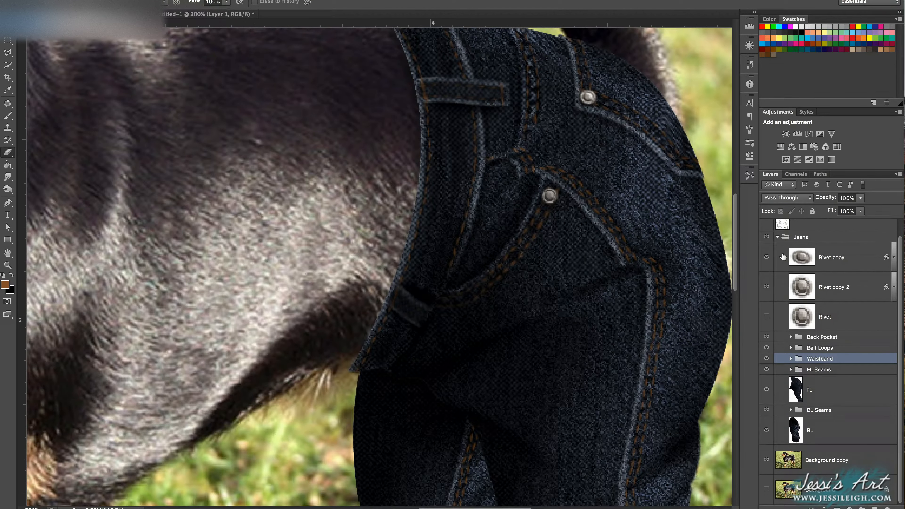
- Duplicate the Jeans group as Jeans copy and merge the copy into a single layer
click(778, 237)
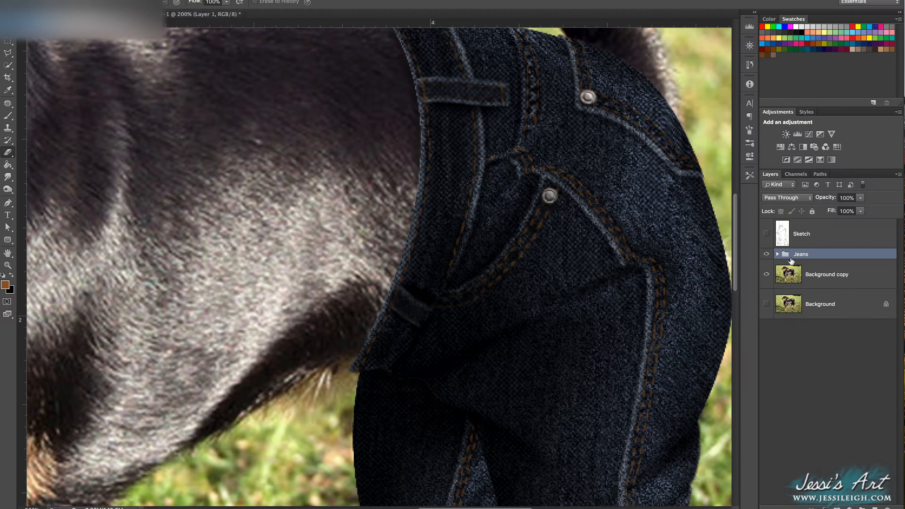
right_click(800, 256)
click(809, 273)
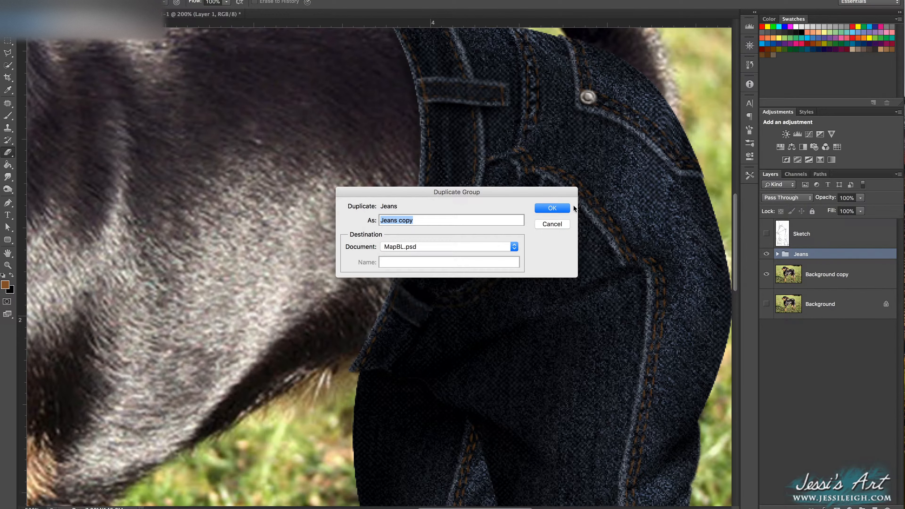
click(553, 208)
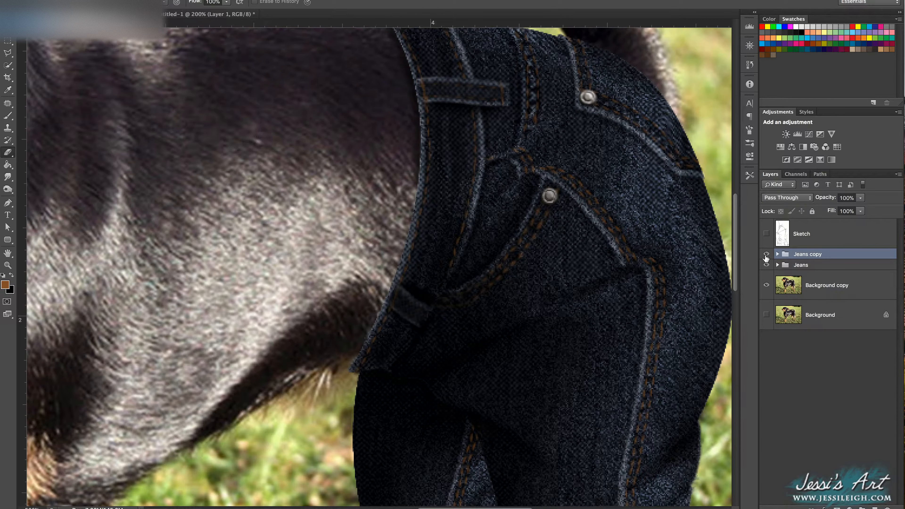
right_click(809, 254)
click(837, 394)
- Darken the upper part of the merged Jeans copy with the Burn tool and step through the history states
click(7, 189)
right_click(550, 300)
drag(583, 323, 564, 323)
mouse_move(556, 120)
mouse_down()
mouse_move(521, 149)
mouse_move(481, 146)
mouse_up()
scroll(521, 149, right, 2)
click(750, 64)
click(680, 211)
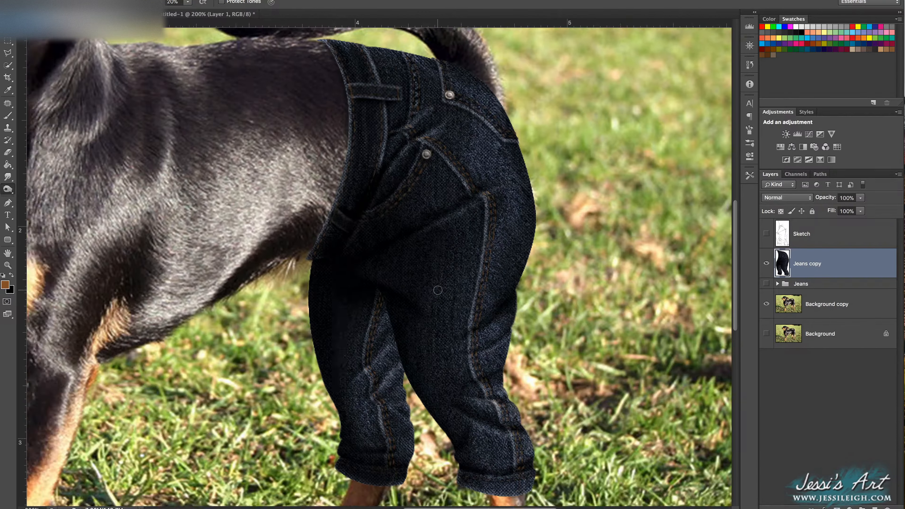
- Show the original Background layer and make Background copy the target for the Burn tool
click(812, 296)
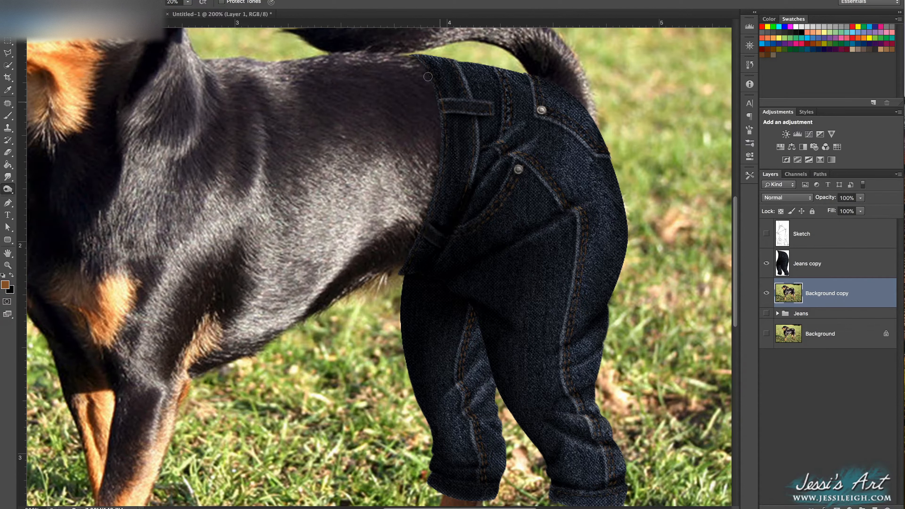
click(767, 334)
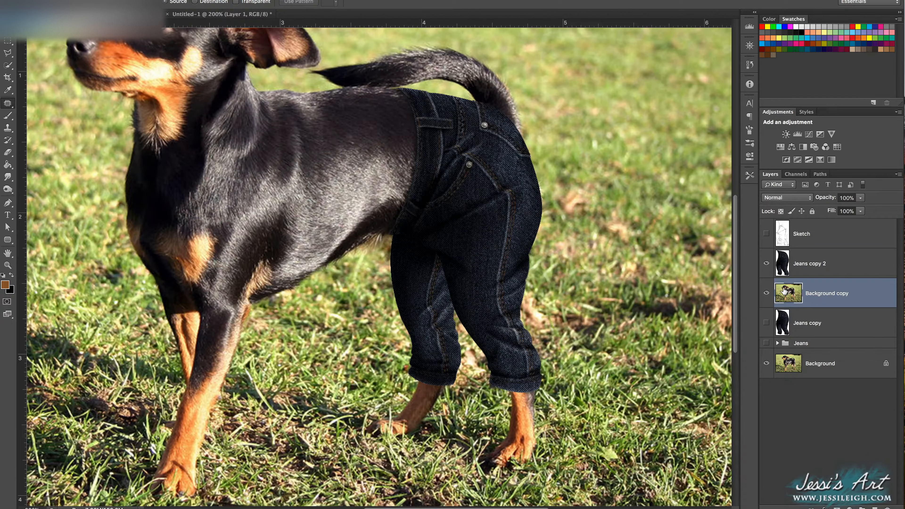
key(o)
right_click(549, 389)
key(Escape)
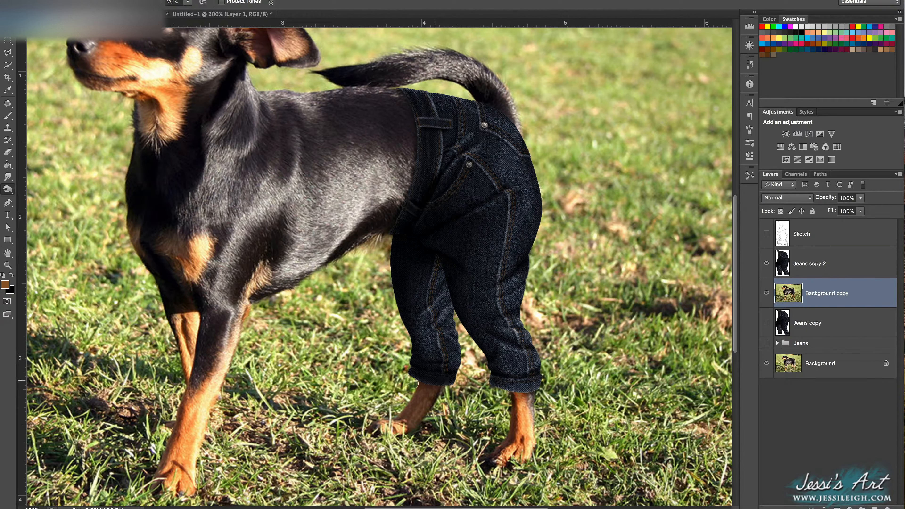
- Apply a Gaussian Blur with a 0.3 pixel radius to the Jeans copy 2 layer
click(809, 263)
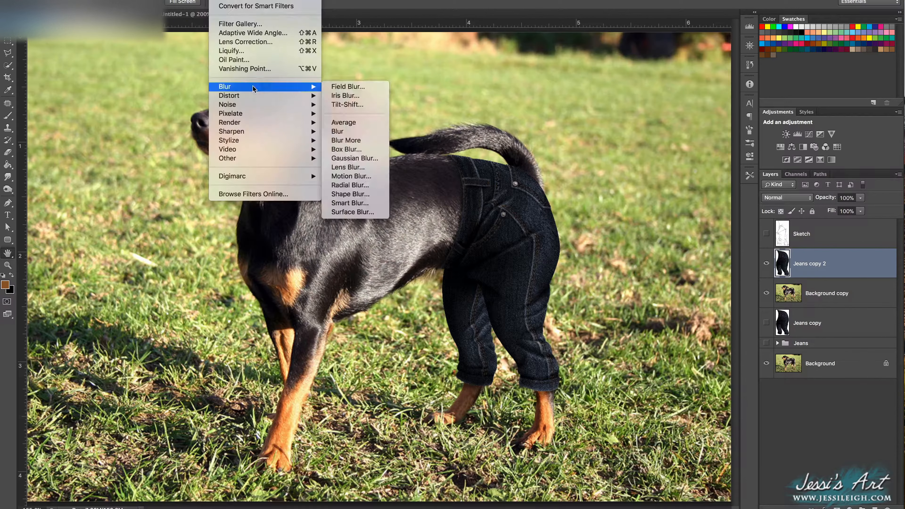
click(353, 158)
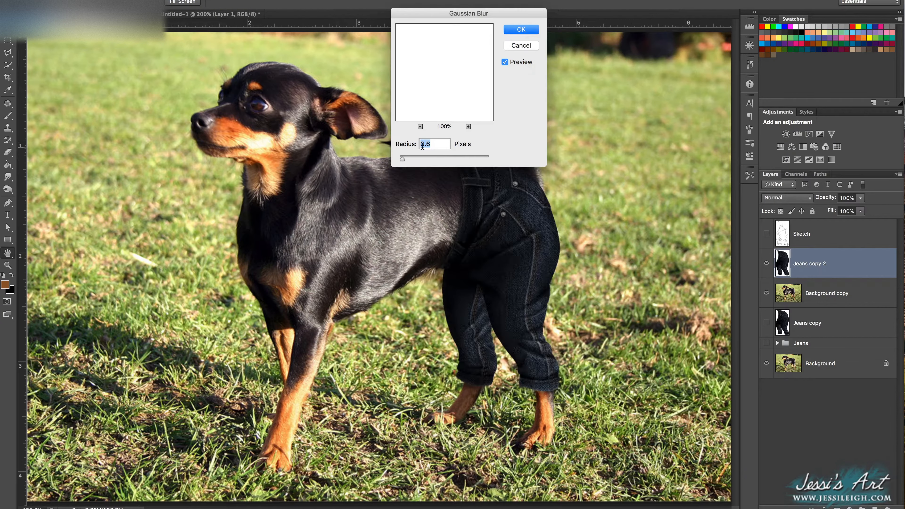
drag(502, 8, 698, 13)
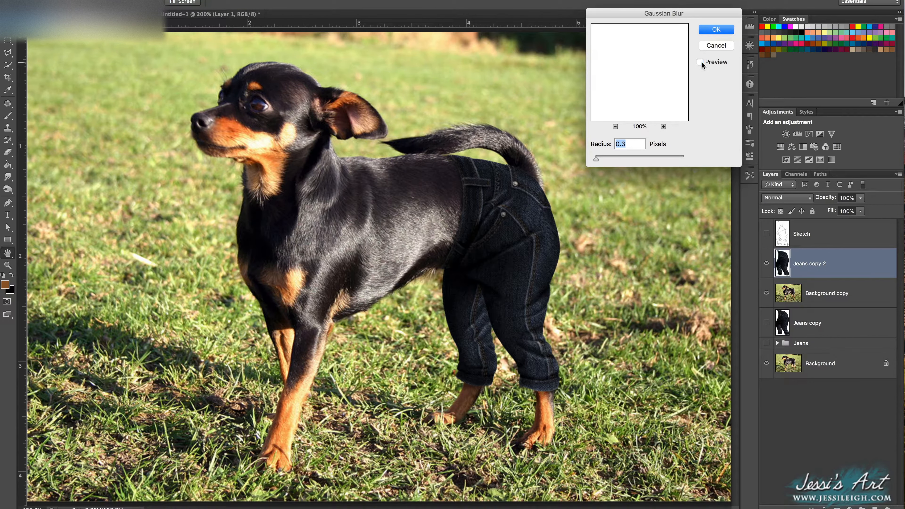
click(717, 30)
- Brighten the jeans with a Brightness/Contrast adjustment layer clipped to Jeans copy 2
key(o)
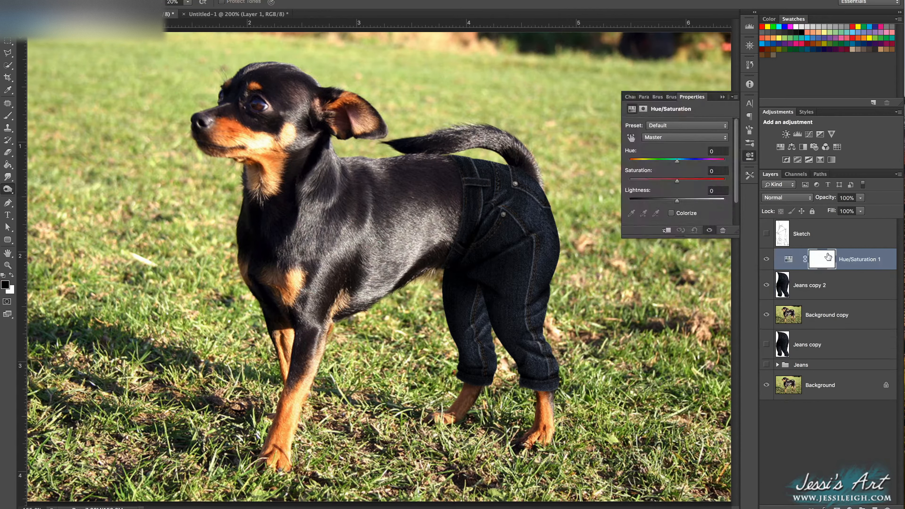
drag(677, 202, 681, 203)
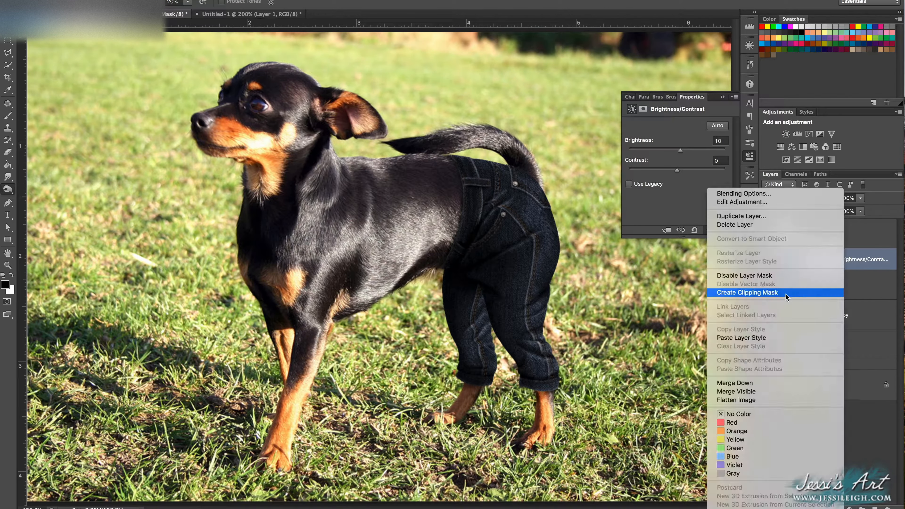
click(749, 288)
drag(681, 149, 685, 152)
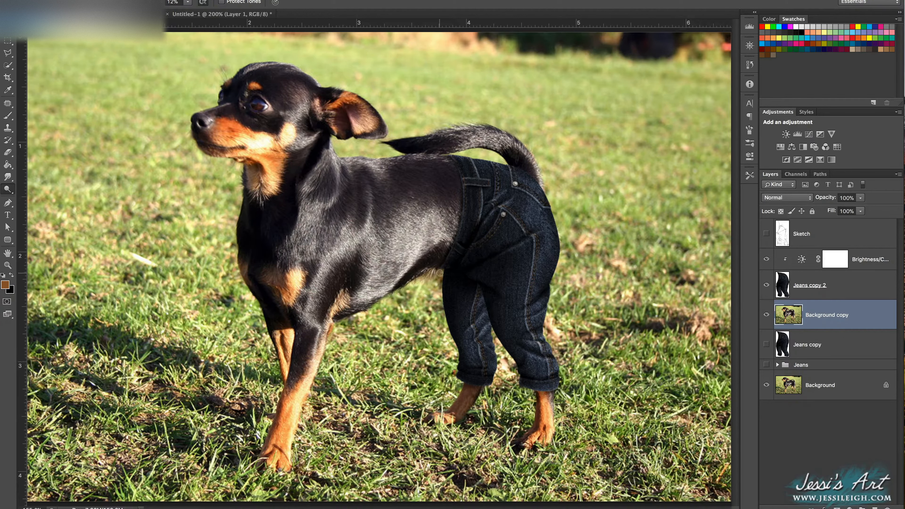
- Select Jeans copy 2 and toggle its visibility to compare the image with and without the jeans
click(809, 285)
key(shift+o)
click(766, 285)
click(767, 285)
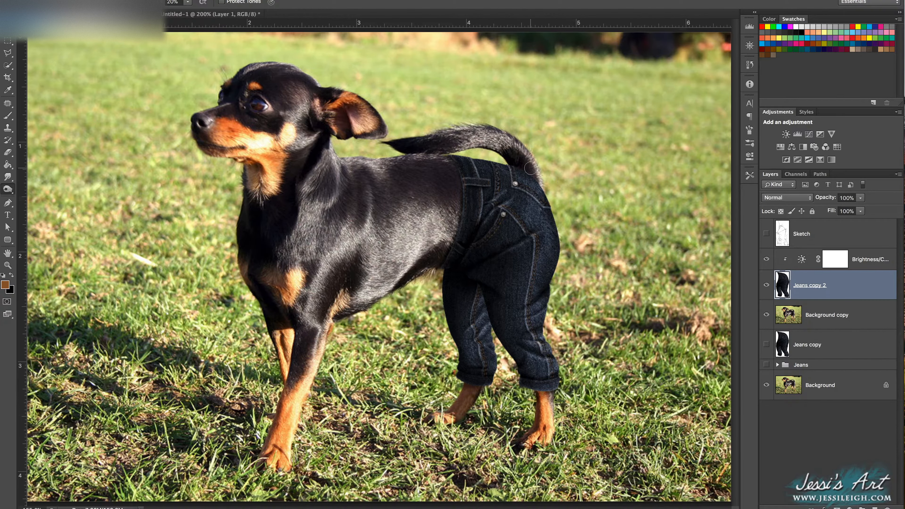
- Make Jeans copy visible and move it between Jeans copy 2 and Background copy in the layer stack
drag(786, 352, 806, 307)
key(super+z)
click(812, 315)
key(shift+o)
key(shift+o)
key(super+equal)
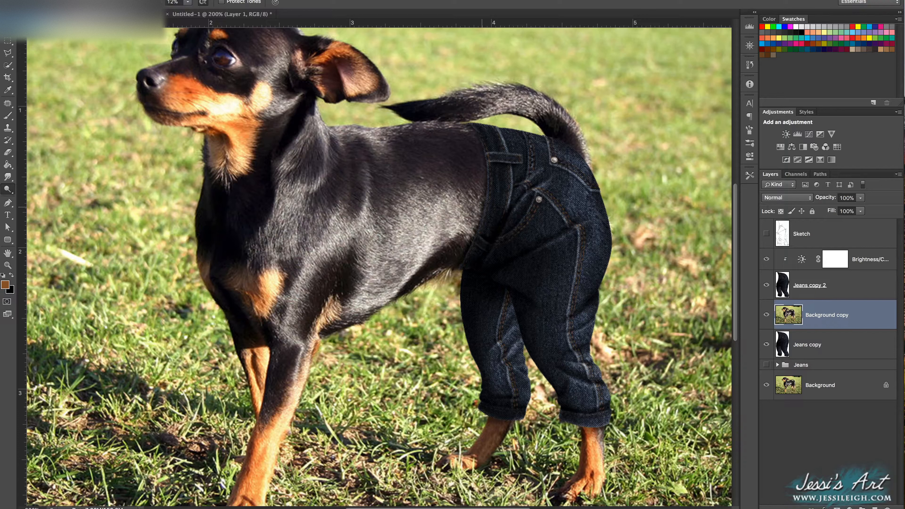
key(alt+bracketright)
key(shift+o)
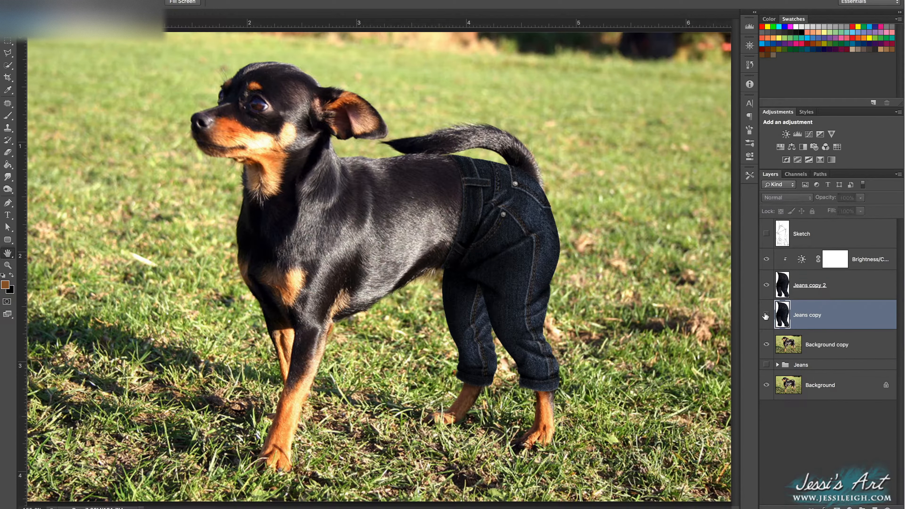
- Apply the Despeckle noise filter to the Jeans copy 2 layer
key(alt+bracketright)
click(221, 1)
mouse_move(277, 105)
click(345, 114)
- Soften the edges of the jeans on the Jeans copy 2 layer using the Blur tool at 25% strength
click(7, 177)
scroll(493, 346, up, 2)
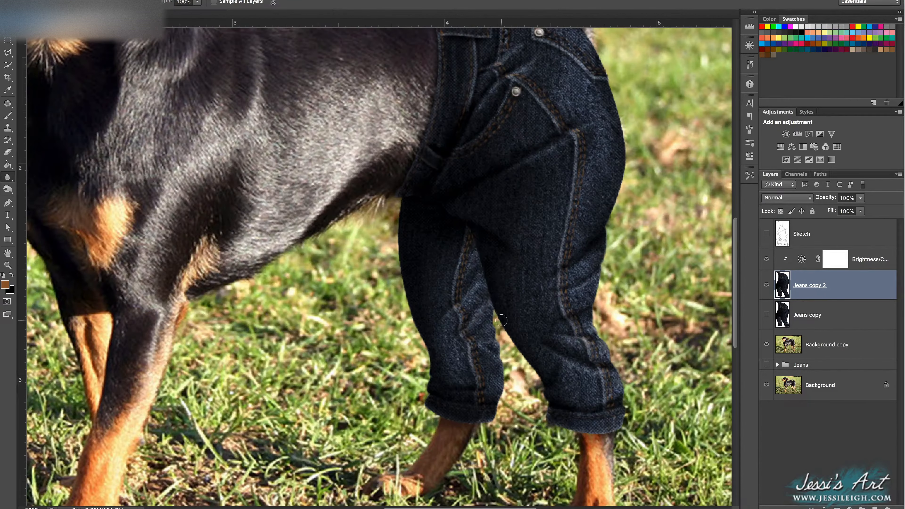
scroll(608, 180, up, 3)
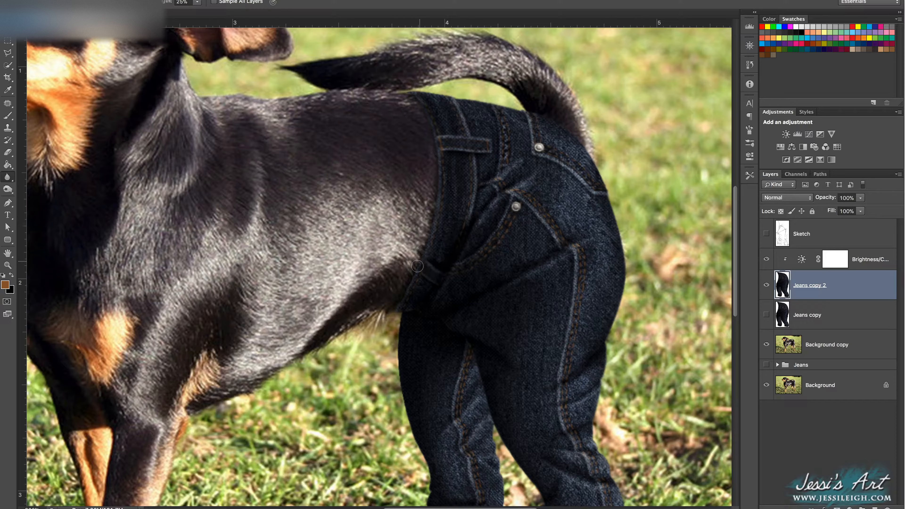
scroll(417, 265, down, 2)
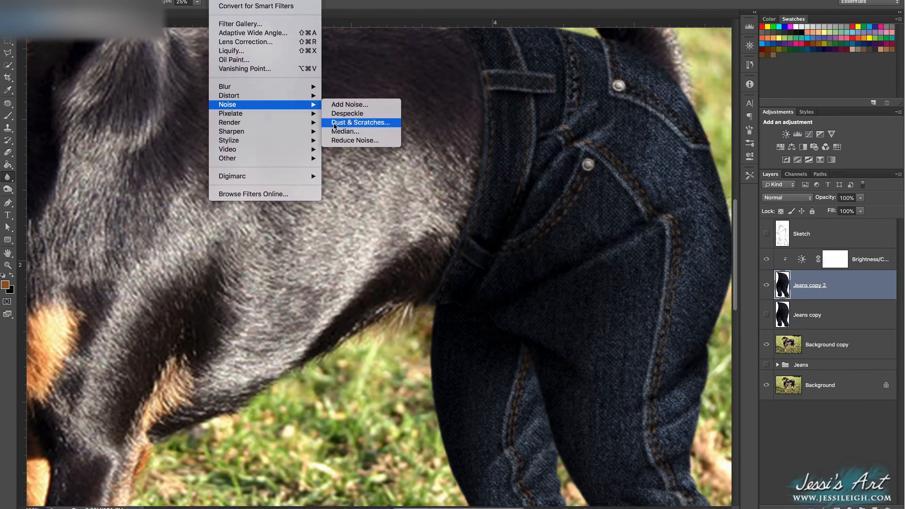
- Try the Dust & Scratches filter and monochromatic Gaussian Add Noise on the jeans copies
click(360, 121)
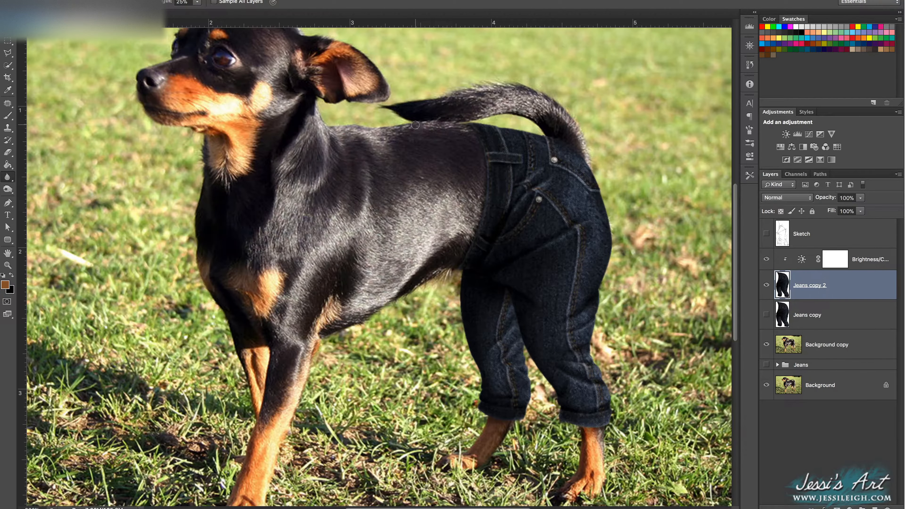
click(359, 129)
click(505, 190)
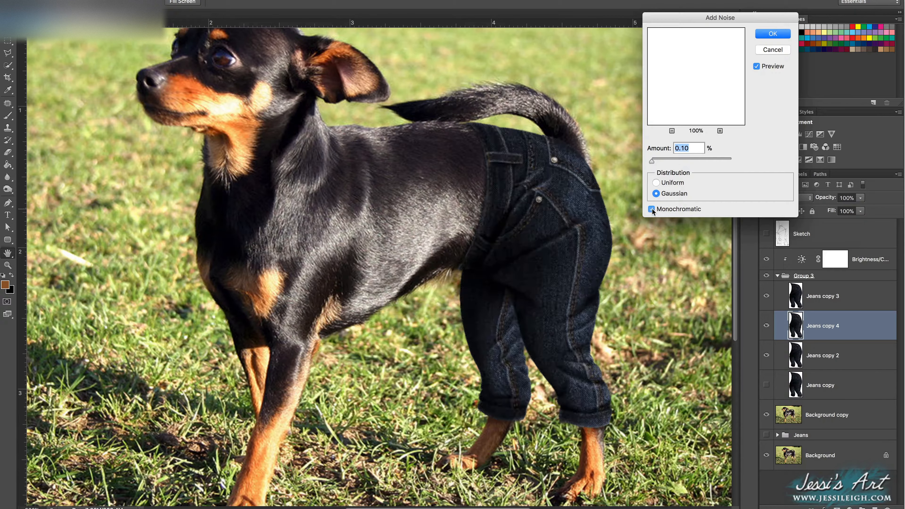
click(700, 62)
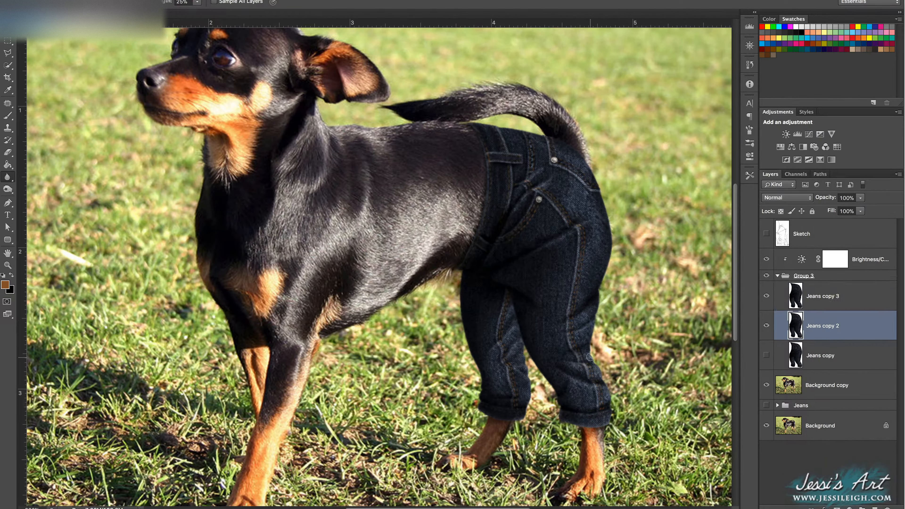
- Add a layer mask to Group 3, hide Jeans copy, and brush the mask along the waistband edge with a soft brush at 100% opacity
click(845, 300)
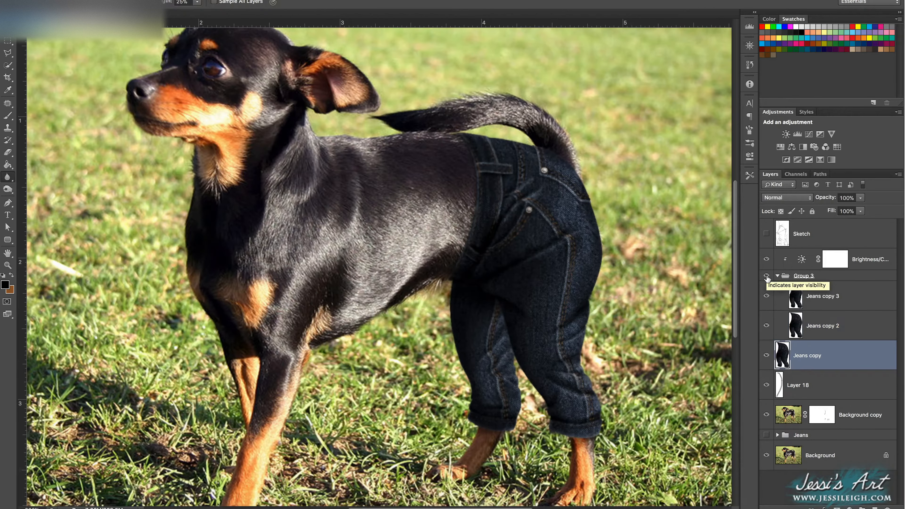
click(804, 275)
click(849, 507)
right_click(544, 194)
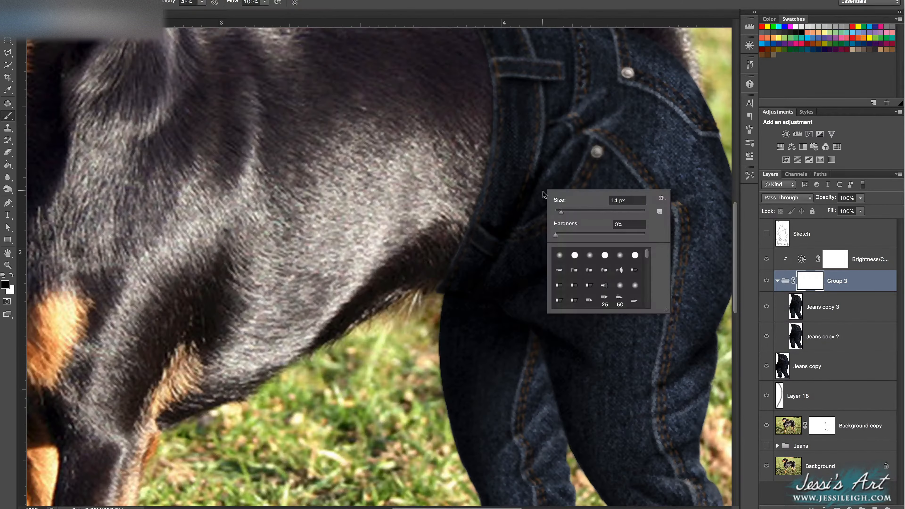
click(504, 197)
click(202, 2)
drag(204, 15, 231, 14)
click(767, 366)
right_click(487, 209)
click(474, 213)
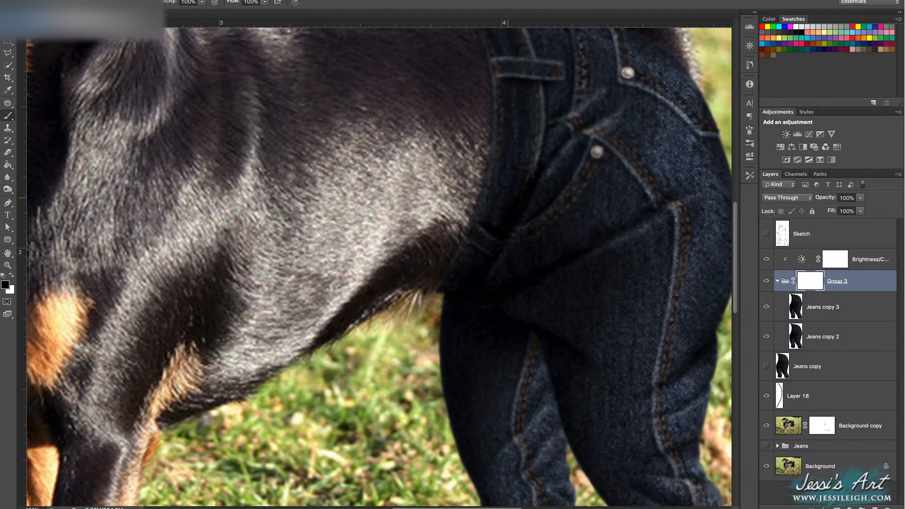
- Move Layer 18 into Group 3 below Jeans copy 2 and make the Group 3 mask active
scroll(508, 197, up, 2)
drag(804, 395, 820, 352)
scroll(470, 143, up, 3)
click(810, 281)
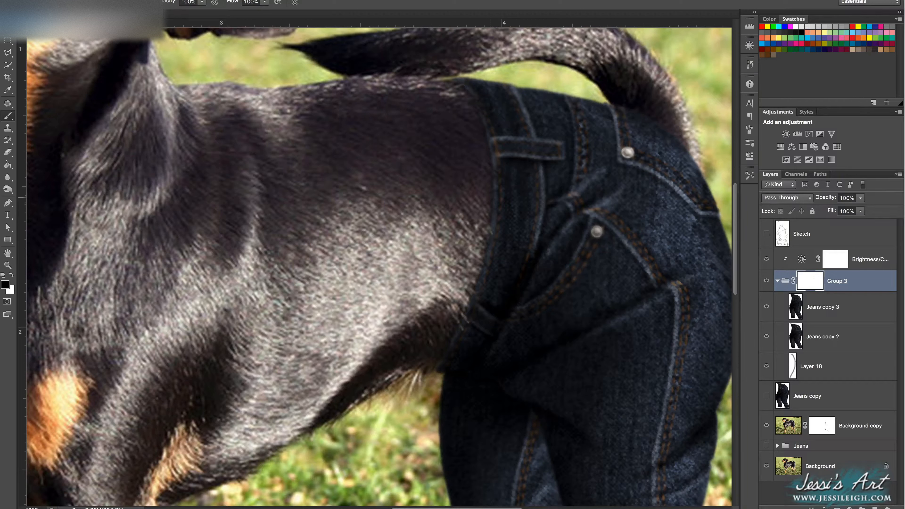
- Touch up the Group 3 mask with a soft white brush, reducing the brush opacity to 55%
key(x)
right_click(479, 332)
drag(490, 357, 495, 358)
click(201, 2)
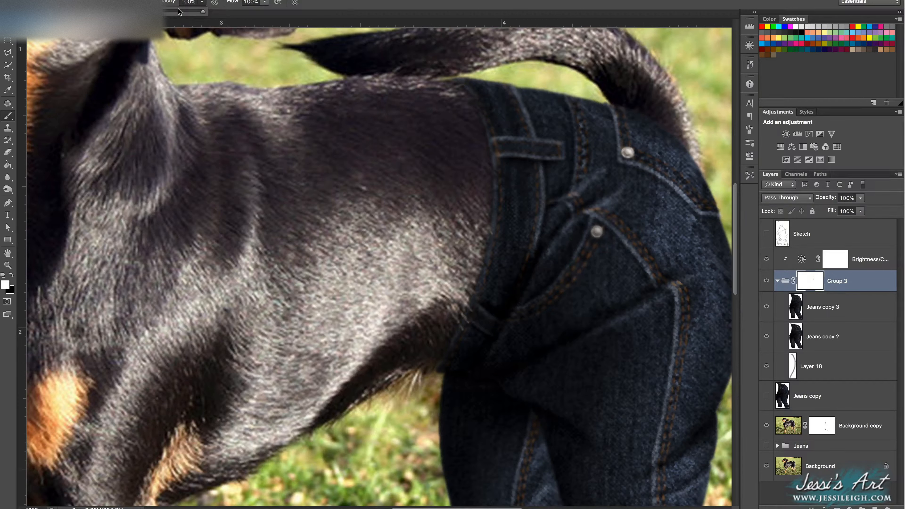
right_click(567, 389)
drag(582, 415, 580, 414)
- Blend the waistband edge into the dog's fur by painting black at 55% opacity on the Group 3 mask
click(11, 275)
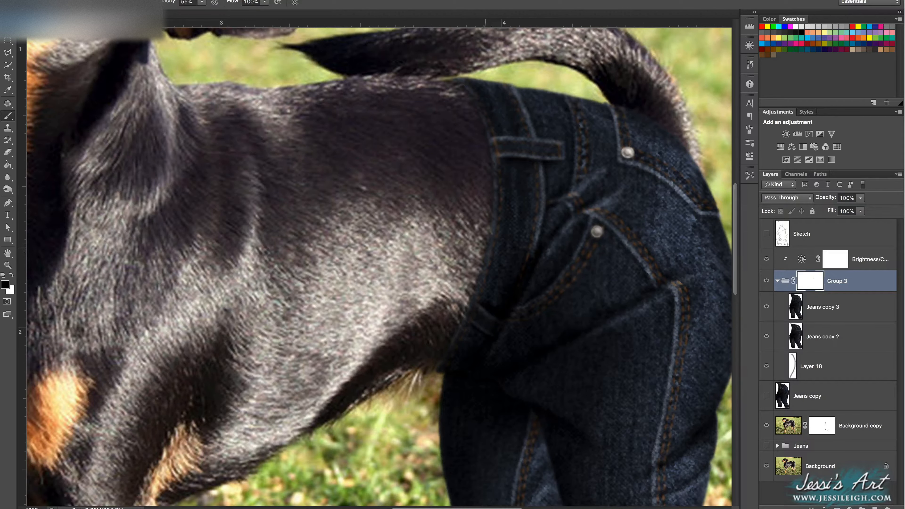
scroll(379, 261, down, 3)
right_click(553, 127)
drag(570, 153, 565, 153)
click(501, 128)
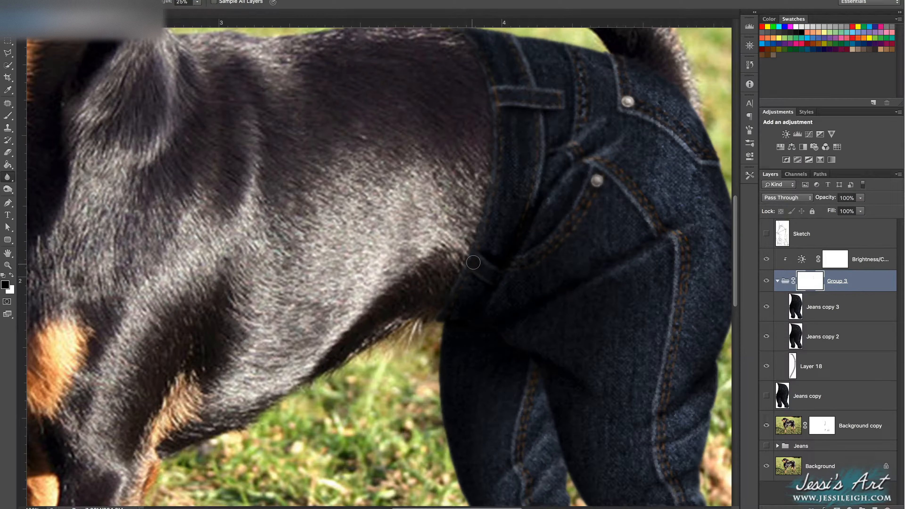
scroll(516, 197, up, 4)
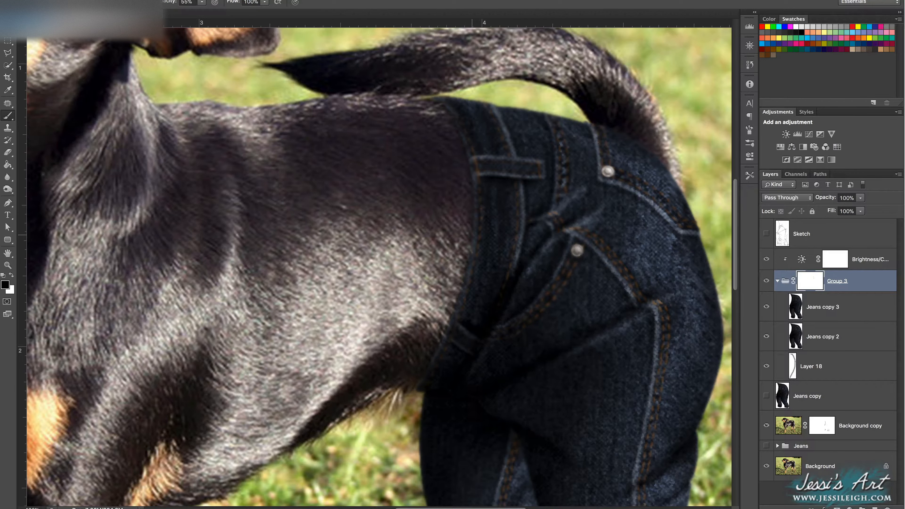
- Toggle the visibility of Group 3 to compare the photo with and without the jeans
key(super+minus)
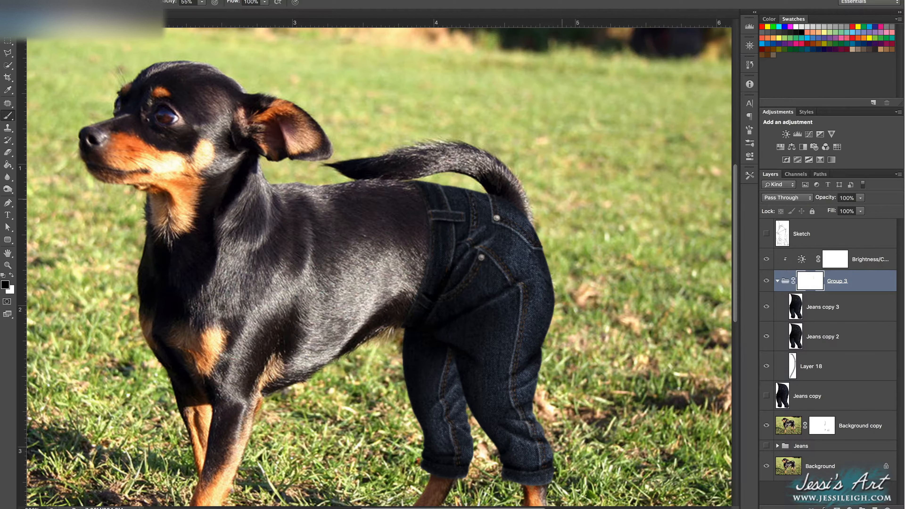
click(766, 280)
click(766, 281)
click(766, 280)
click(766, 281)
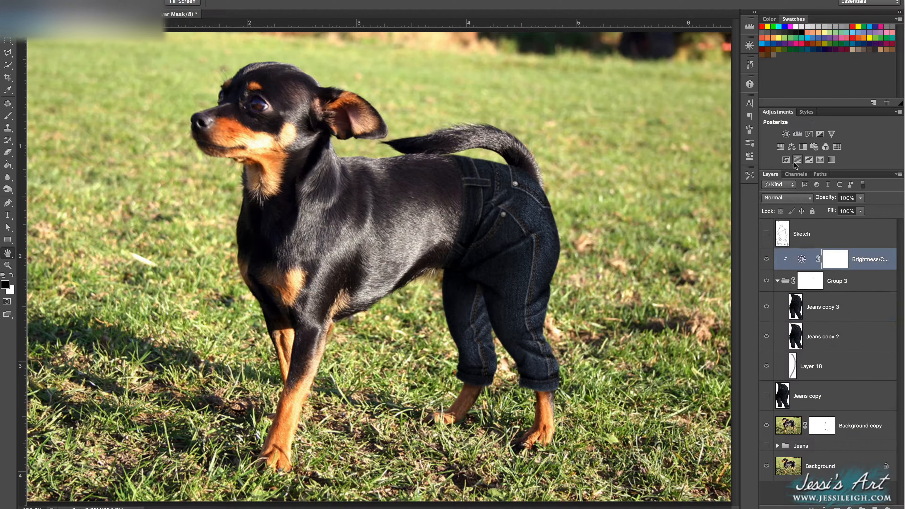
key(super+j)
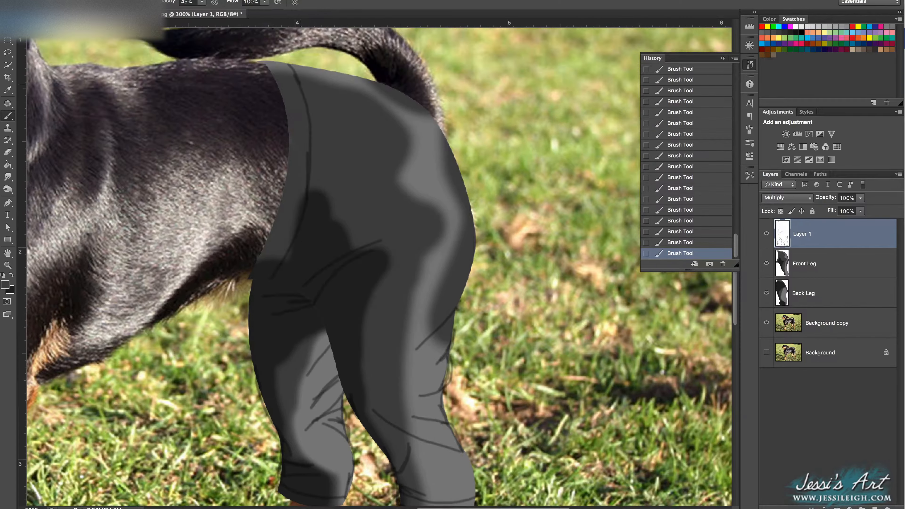
- Sketch the waistband, fold, seam and cuff lines over the gray pants on Layer 1
drag(307, 200, 271, 279)
scroll(307, 249, down, 3)
drag(271, 29, 287, 118)
scroll(318, 281, down, 3)
click(805, 263)
key(super+plus)
key(super+plus)
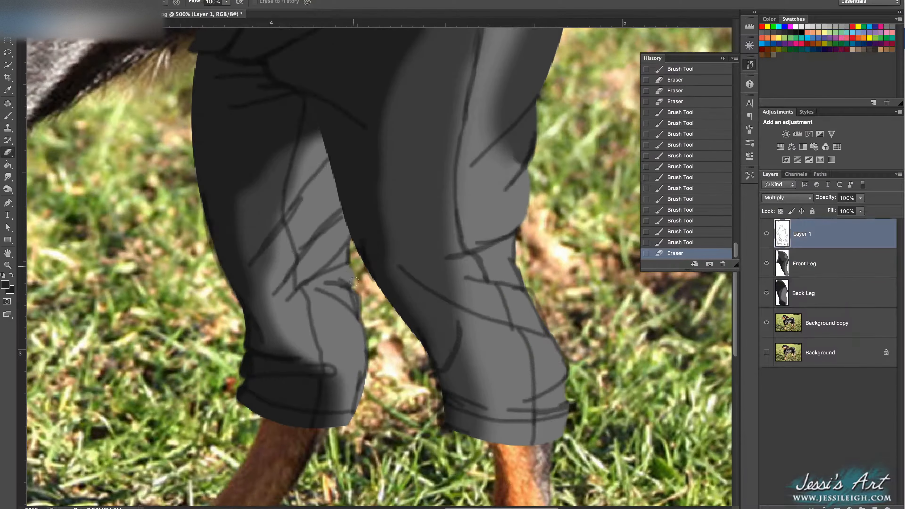
- Paint fold shading along the sketched creases on the Front Leg and Back Leg layers
scroll(367, 249, up, 5)
scroll(367, 250, down, 4)
click(804, 293)
click(804, 263)
drag(466, 367, 542, 394)
scroll(185, 214, up, 4)
click(804, 293)
- Blend the painted folds on the Back Leg and Front Leg layers with the Smudge tool at 20% strength
click(8, 177)
scroll(228, 320, down, 6)
right_click(228, 358)
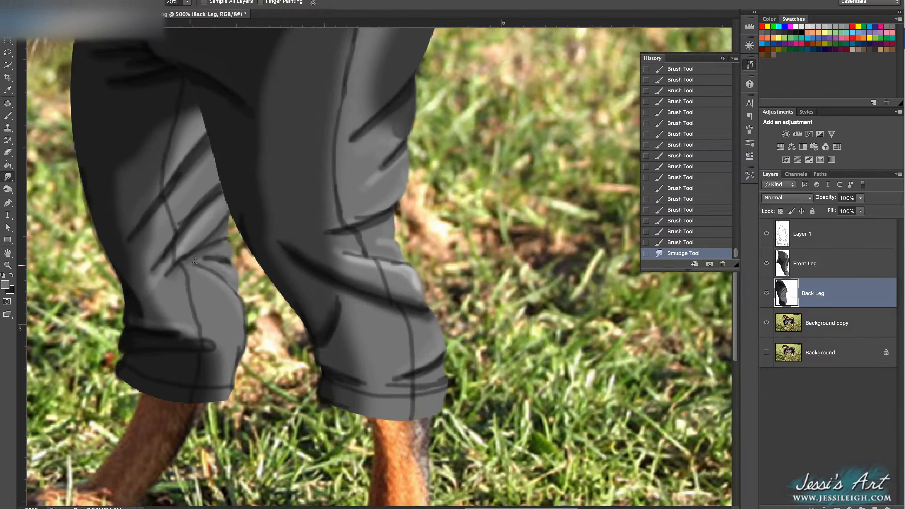
click(299, 447)
click(804, 263)
scroll(385, 291, down, 4)
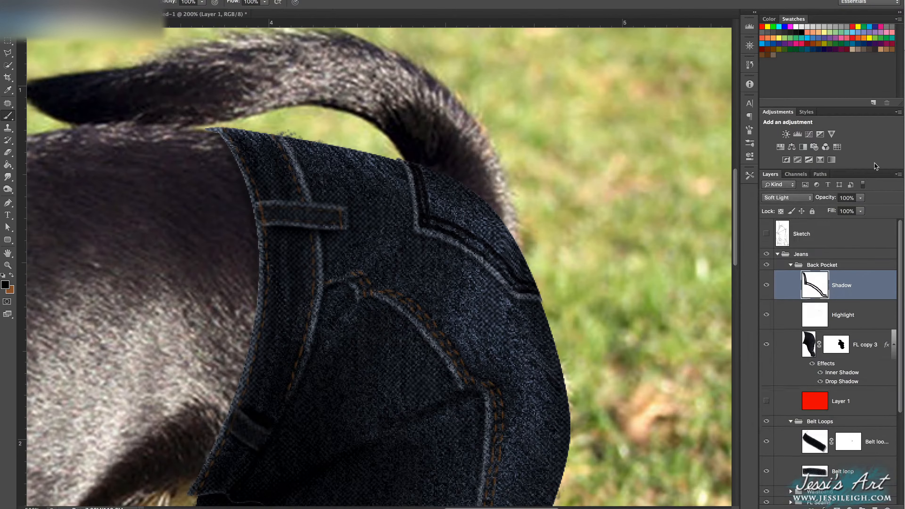
- Paint a stitched back seam between the waistband and the curved leg seam on new layers in the FL Seams group
click(842, 344)
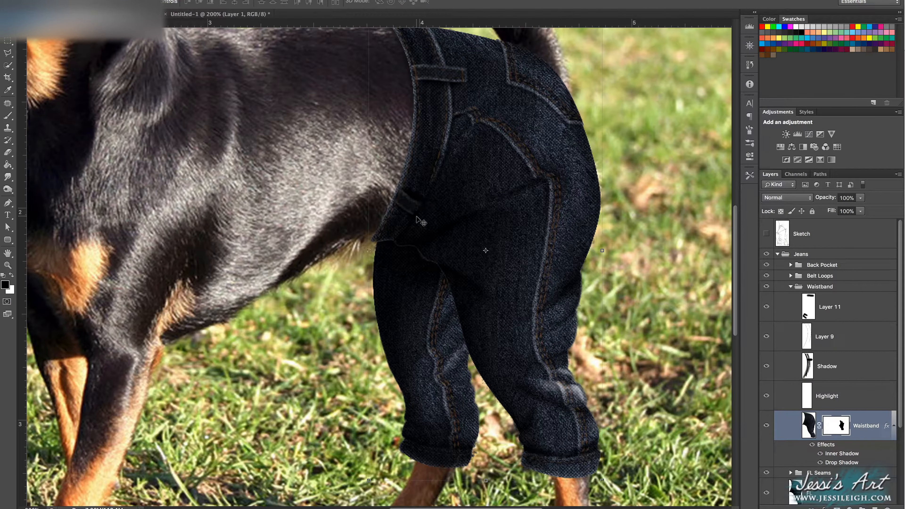
scroll(416, 216, up, 3)
click(791, 286)
click(791, 298)
right_click(461, 146)
key(super+j)
key(b)
key(super+plus)
- Set the opacity of the Soft Light layer Layer 13 copy to 85%
click(831, 377)
click(842, 317)
click(860, 198)
click(824, 351)
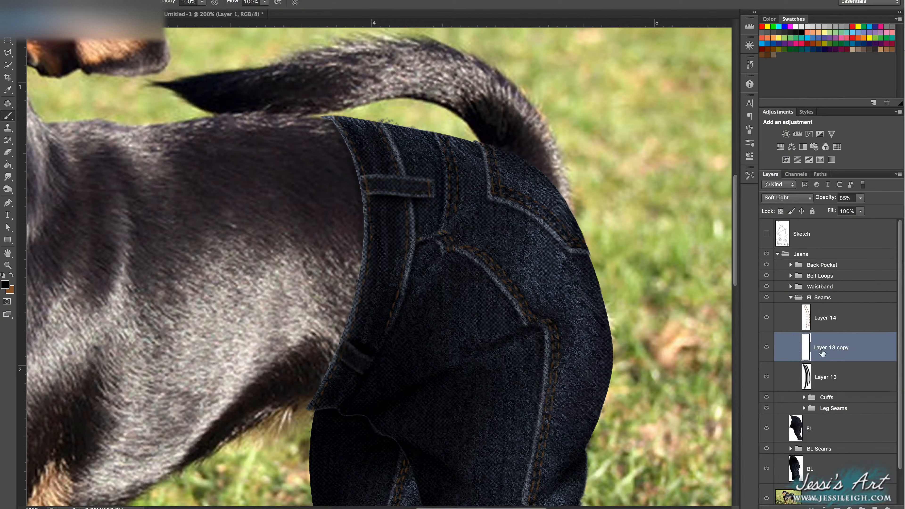
- Group Layer 13, Layer 13 copy and Layer 14 under the name "Back seam"
click(824, 377)
key(super+minus)
key(super+minus)
key(super+g)
text(Back seam)
key(super+plus)
key(super+plus)
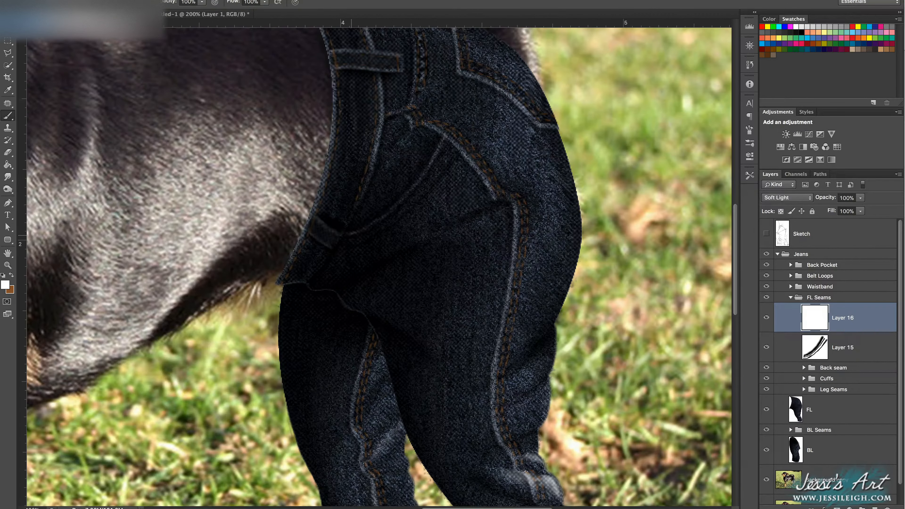